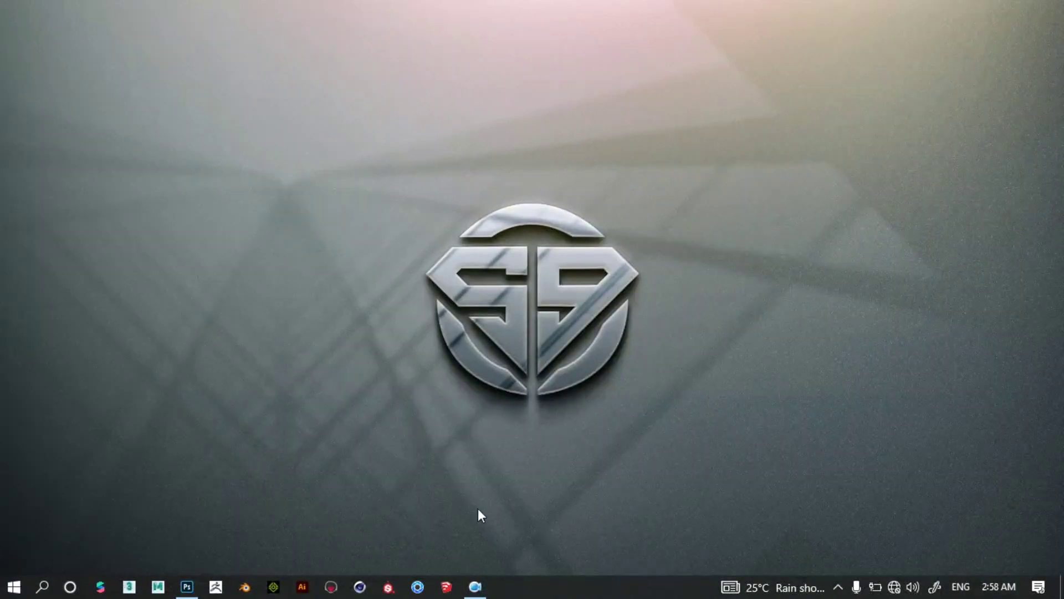
Restore the Photoshop window showing MODEL 2.jpg from the taskbar.
{"action": "left_click", "coordinate": [187, 586]}
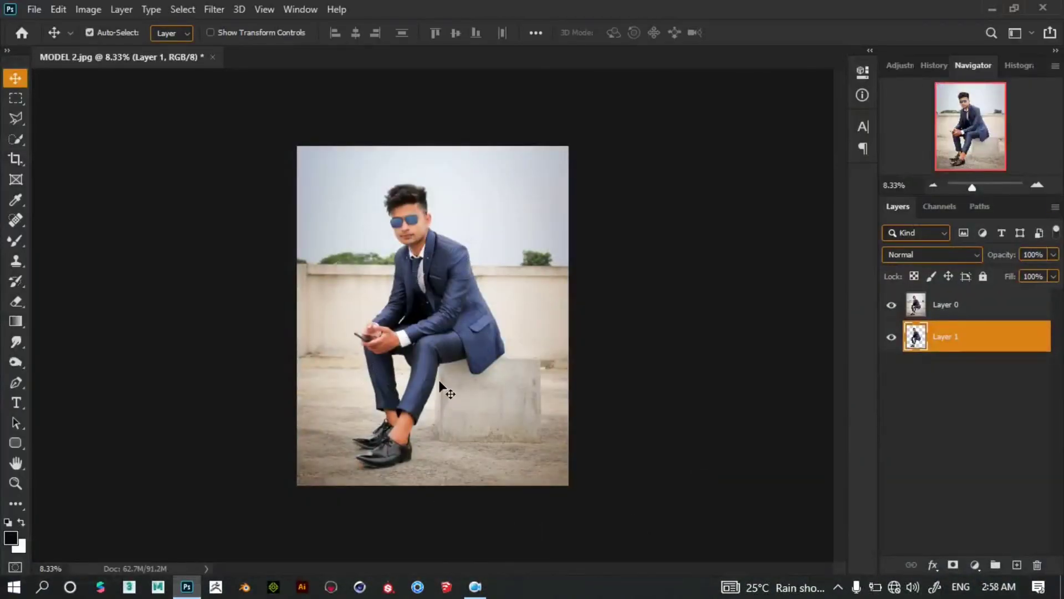
Hide and delete Layer 0, leaving only the cut-out man on transparency.
{"action": "left_click", "coordinate": [892, 304]}
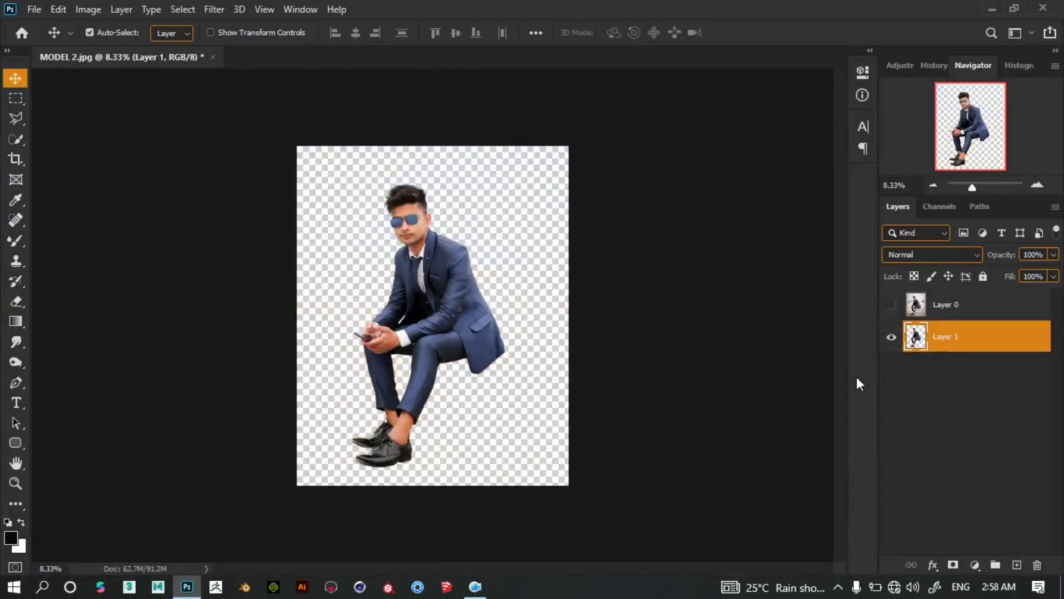
{"action": "left_click", "coordinate": [934, 307]}
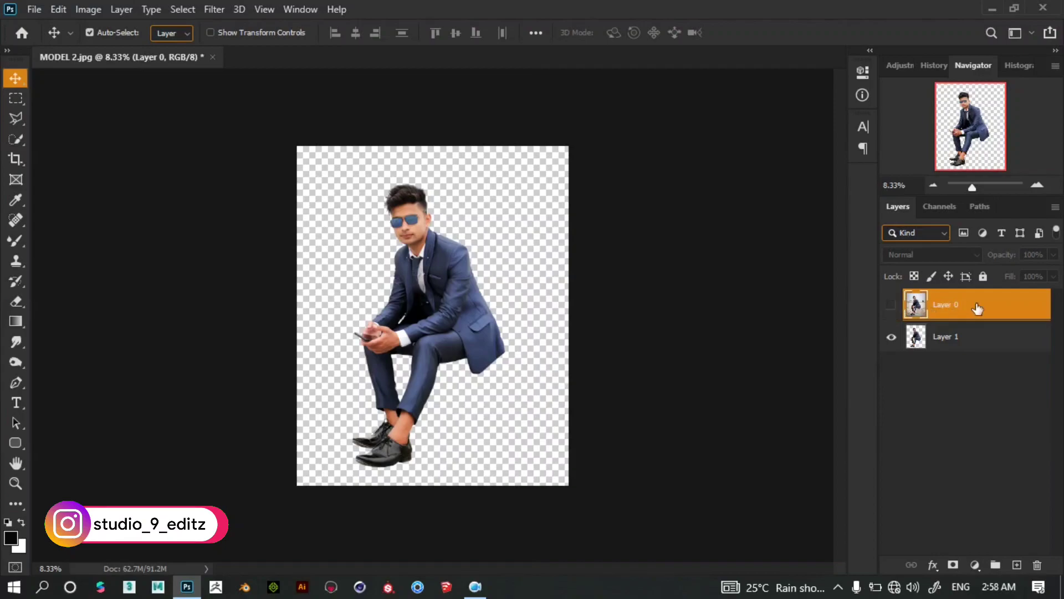
{"action": "key", "text": "Delete"}
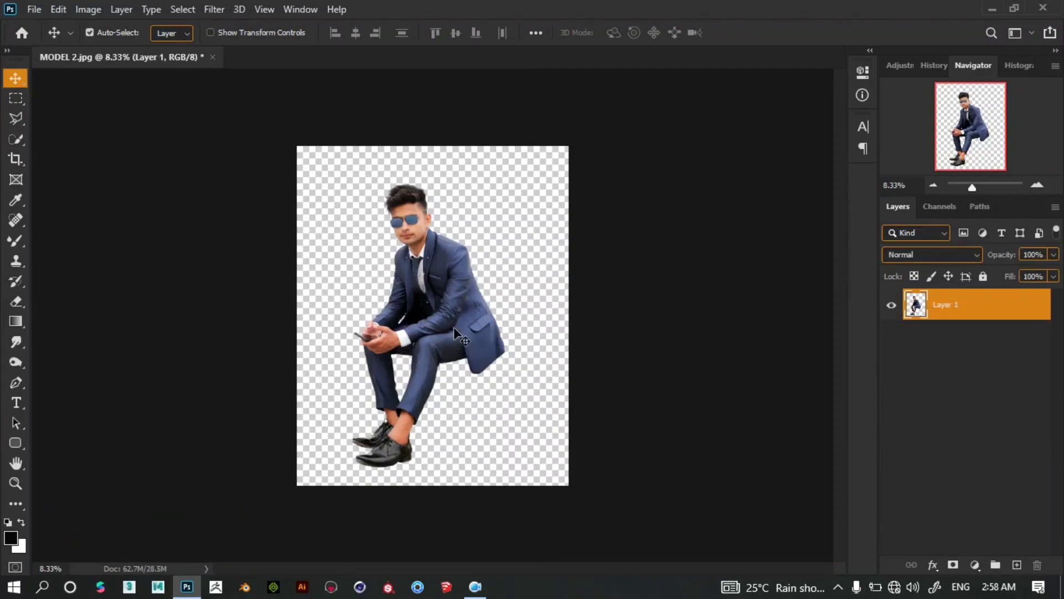
{"action": "left_click", "coordinate": [34, 9]}
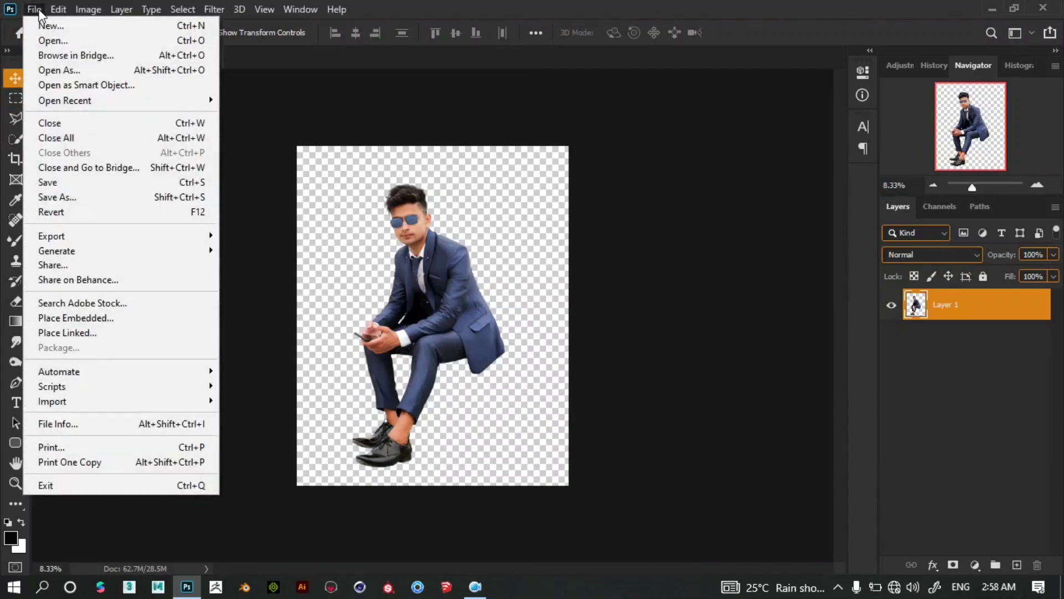
Open BG.jpg and drag the room photo into MODEL 2.jpg as a new layer.
{"action": "left_click", "coordinate": [50, 43]}
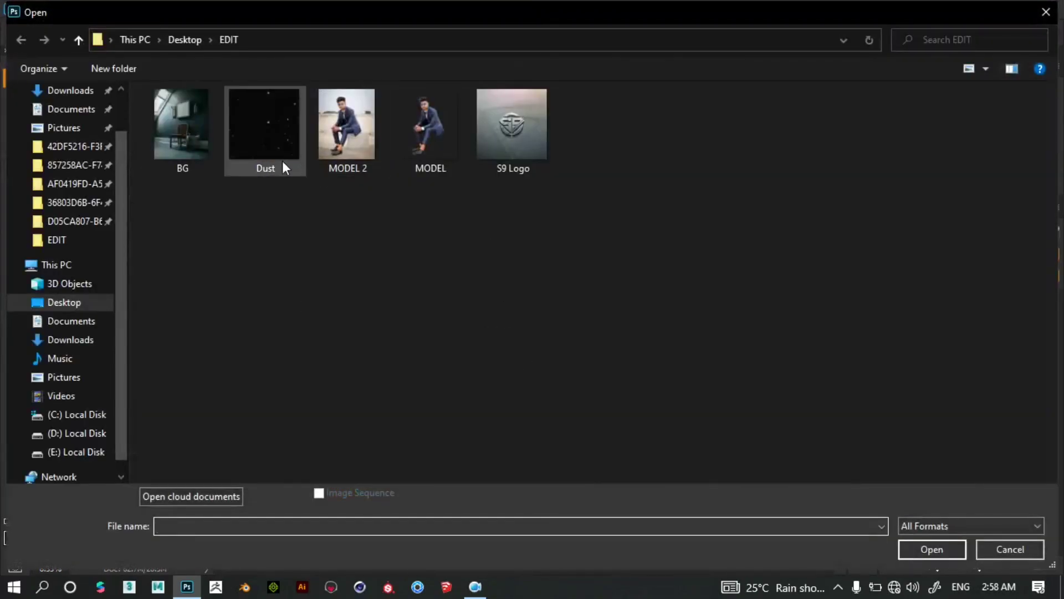
{"action": "left_click", "coordinate": [187, 131]}
{"action": "double_click", "coordinate": [187, 131]}
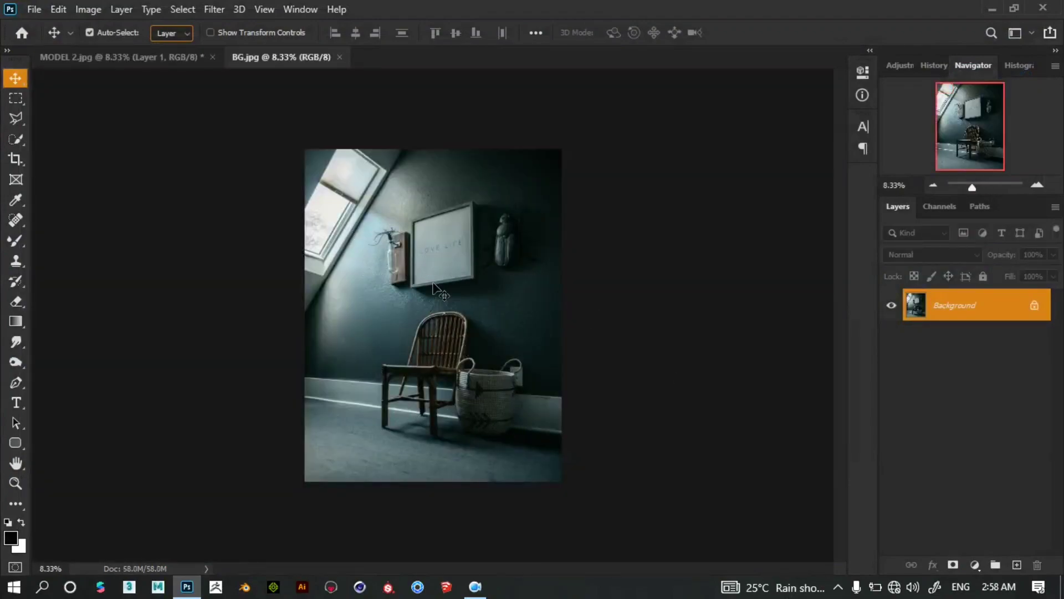
{"action": "left_click", "coordinate": [194, 57]}
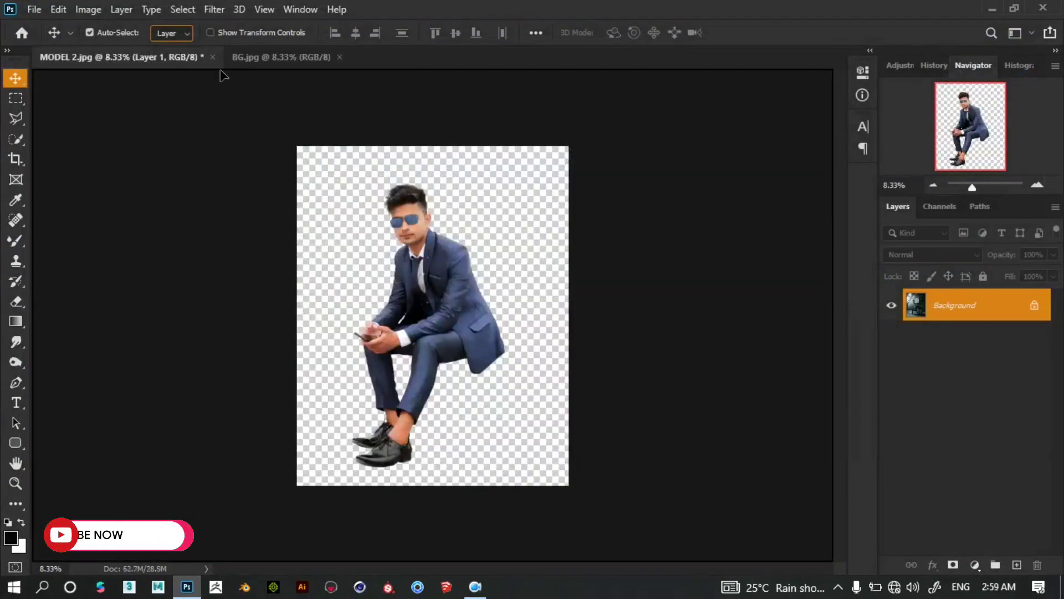
{"action": "left_click_drag", "start_coordinate": [355, 258], "coordinate": [356, 258]}
{"action": "left_click_drag", "start_coordinate": [444, 313], "coordinate": [464, 328]}
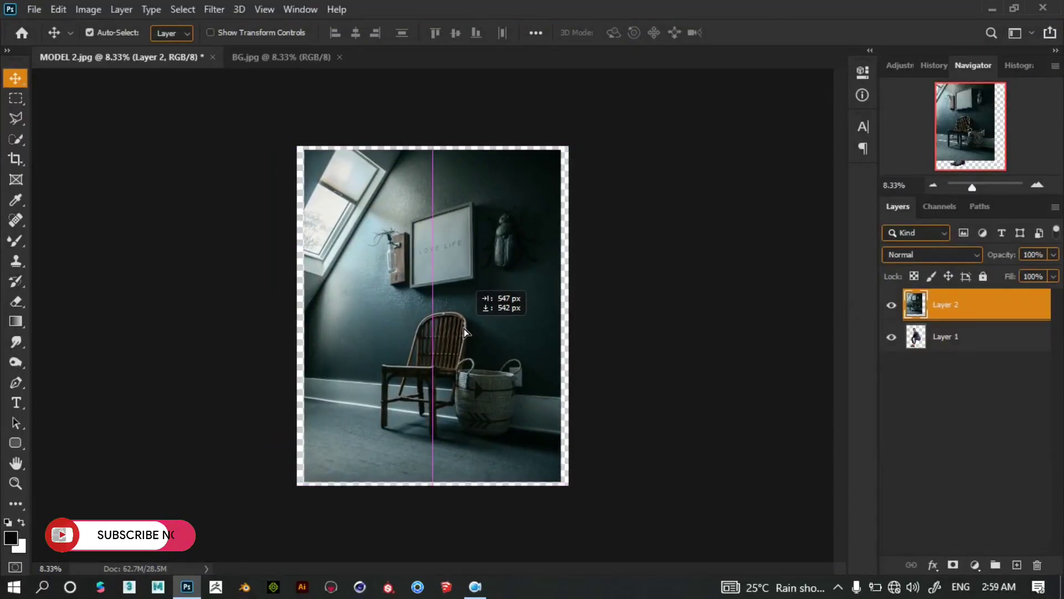
Scale the room photo layer to about 122.81% to fill the canvas.
{"action": "key", "text": "ctrl+t"}
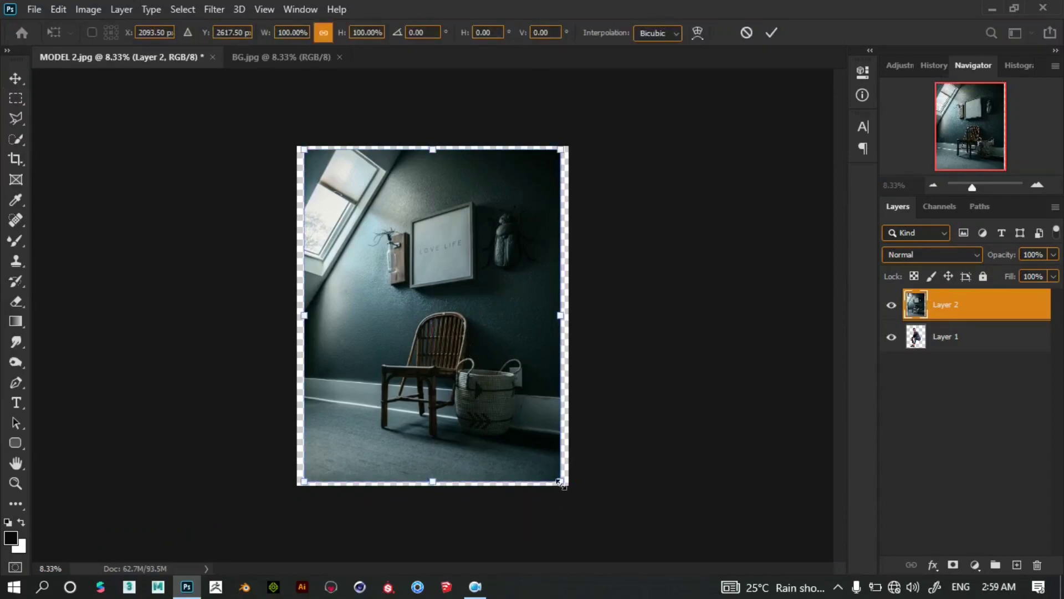
{"action": "left_click_drag", "start_coordinate": [561, 482], "coordinate": [584, 510]}
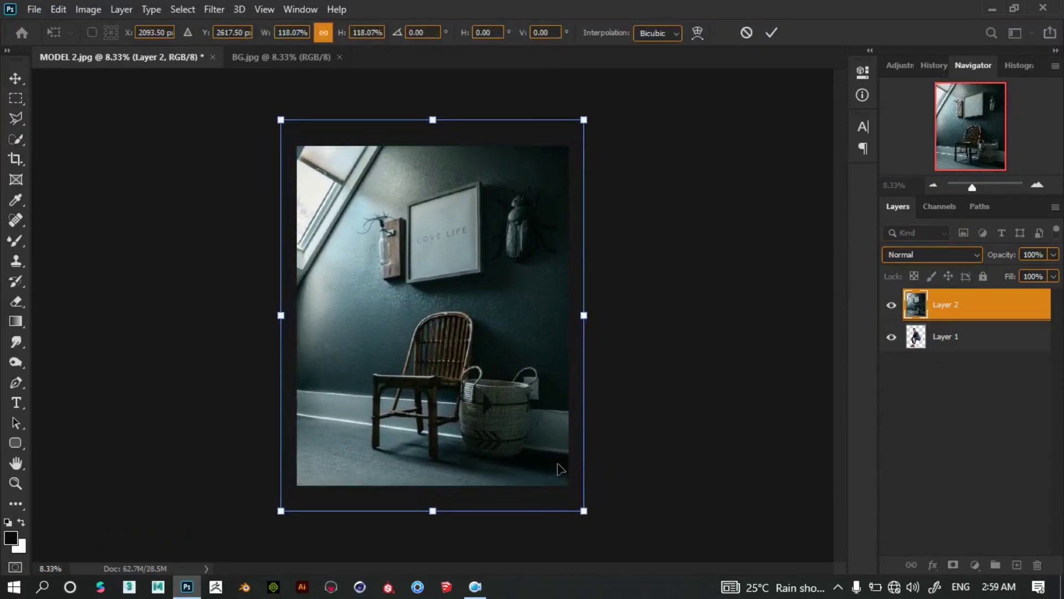
{"action": "left_click_drag", "start_coordinate": [560, 470], "coordinate": [569, 462]}
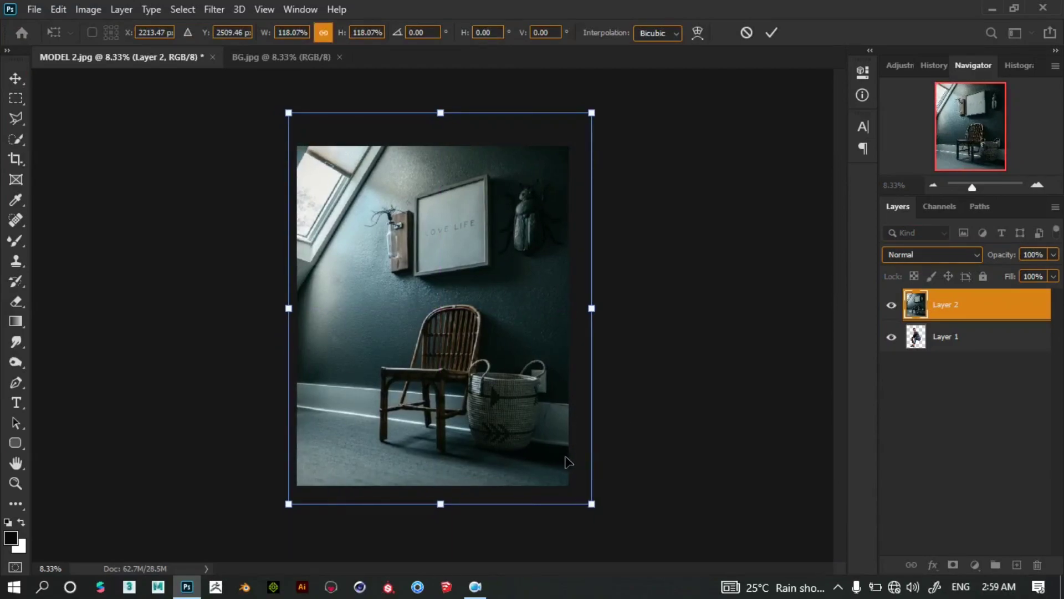
{"action": "left_click_drag", "start_coordinate": [593, 504], "coordinate": [603, 514]}
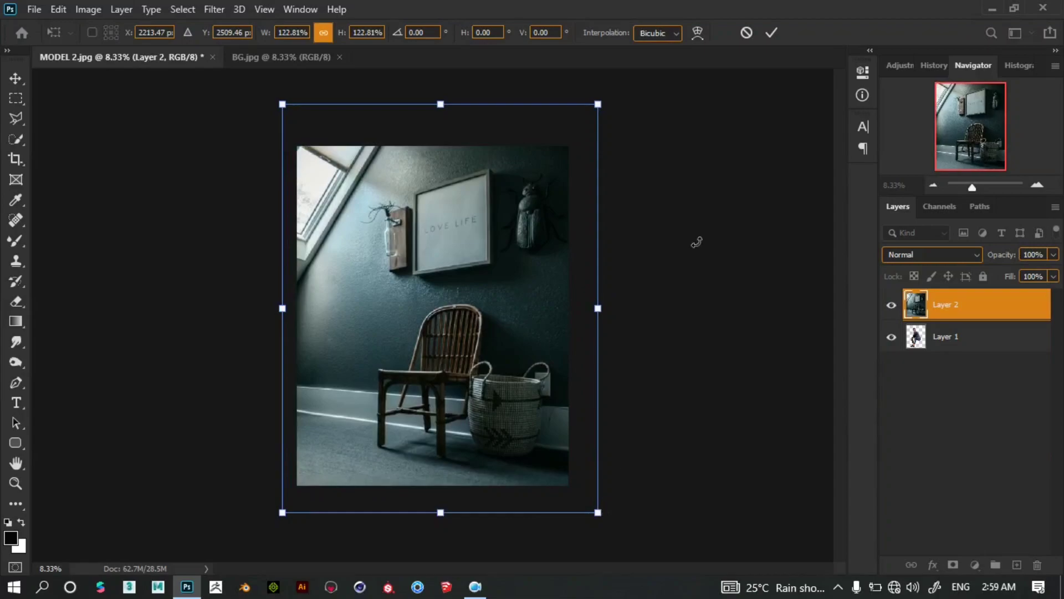
{"action": "left_click", "coordinate": [772, 33]}
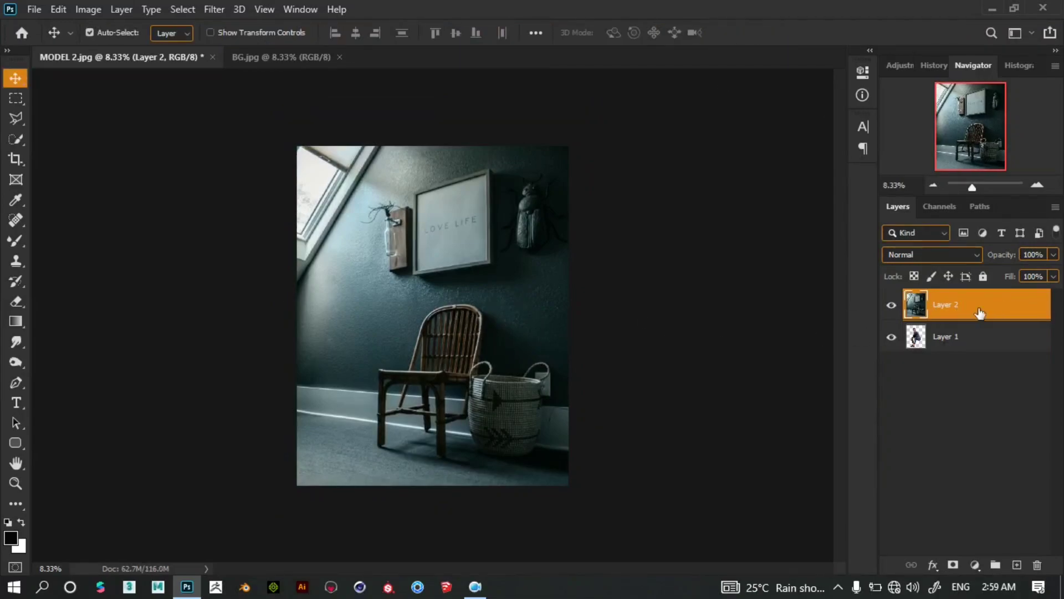
Move the room layer below the man, then scale him to 78.19% onto the wicker chair.
{"action": "left_click_drag", "start_coordinate": [979, 312], "coordinate": [945, 398]}
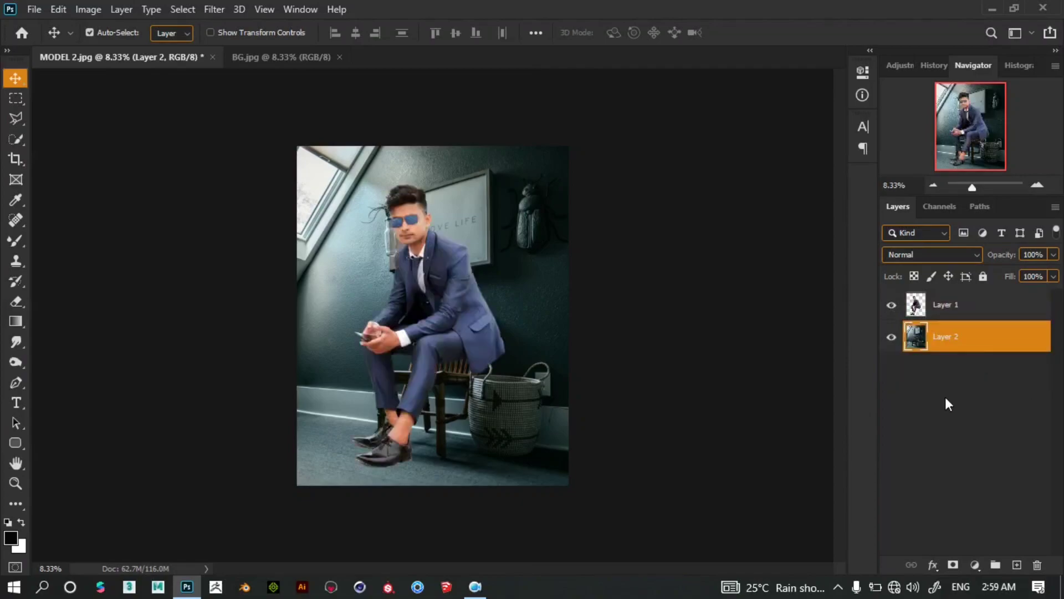
{"action": "left_click", "coordinate": [961, 314]}
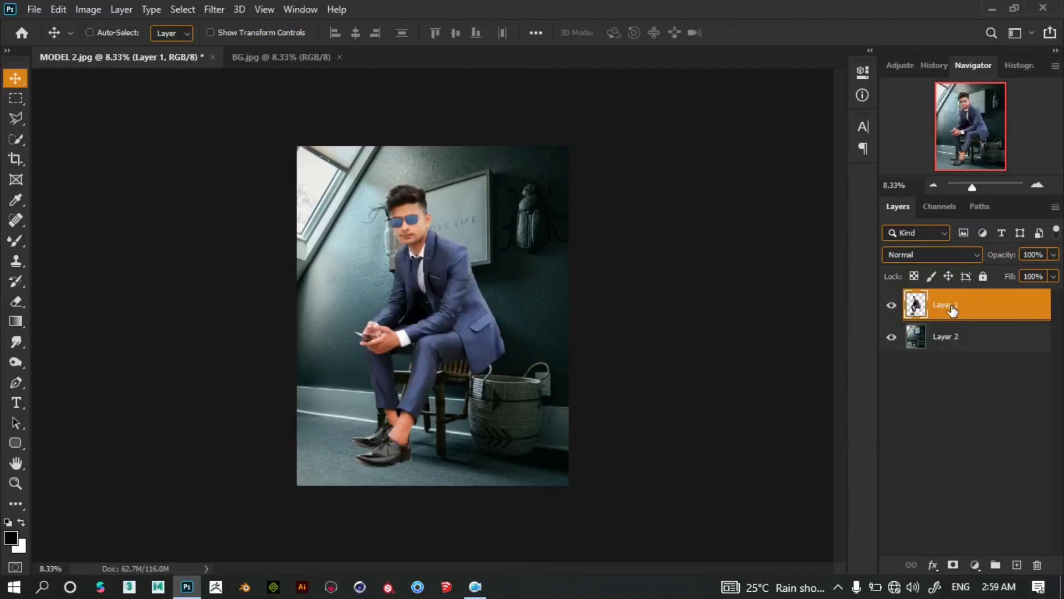
{"action": "key", "text": "ctrl+t"}
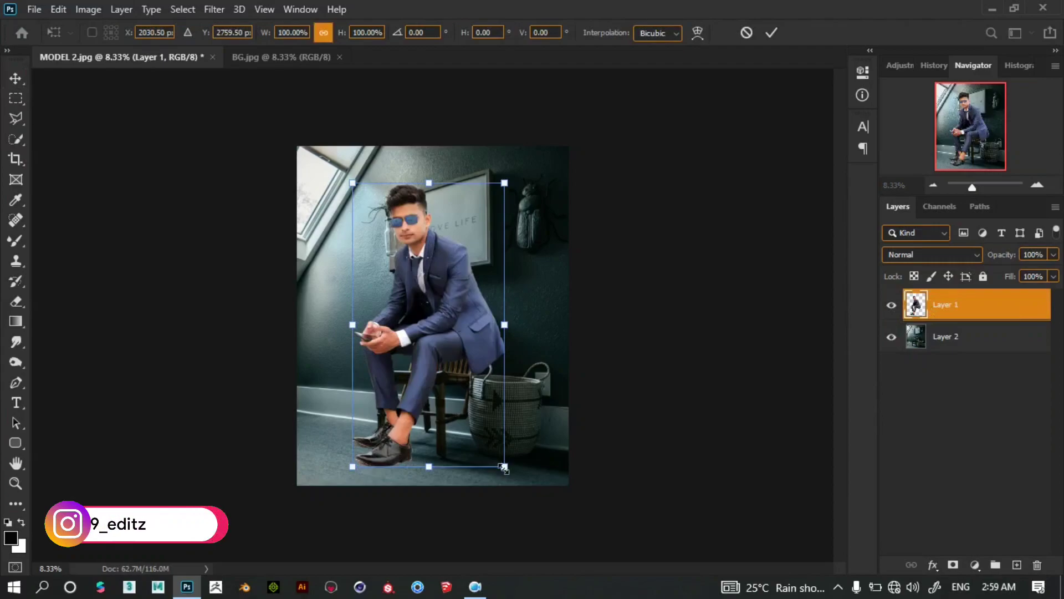
{"action": "mouse_move", "coordinate": [504, 468]}
{"action": "left_mouse_down"}
{"action": "mouse_move", "coordinate": [493, 435]}
{"action": "mouse_move", "coordinate": [459, 424]}
{"action": "mouse_move", "coordinate": [454, 447]}
{"action": "left_mouse_up"}
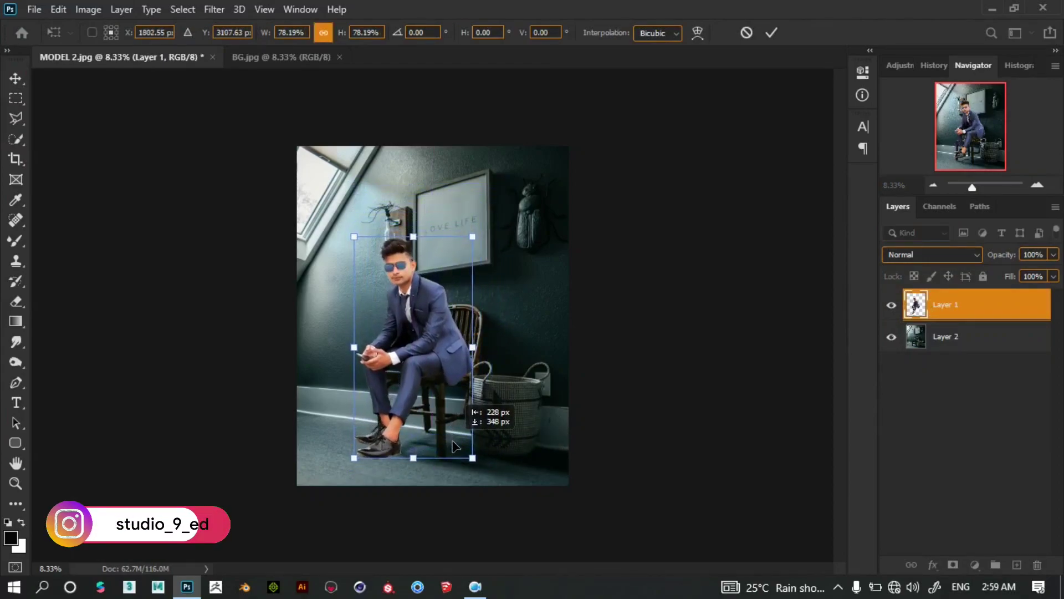
{"action": "left_click_drag", "start_coordinate": [455, 446], "coordinate": [455, 446]}
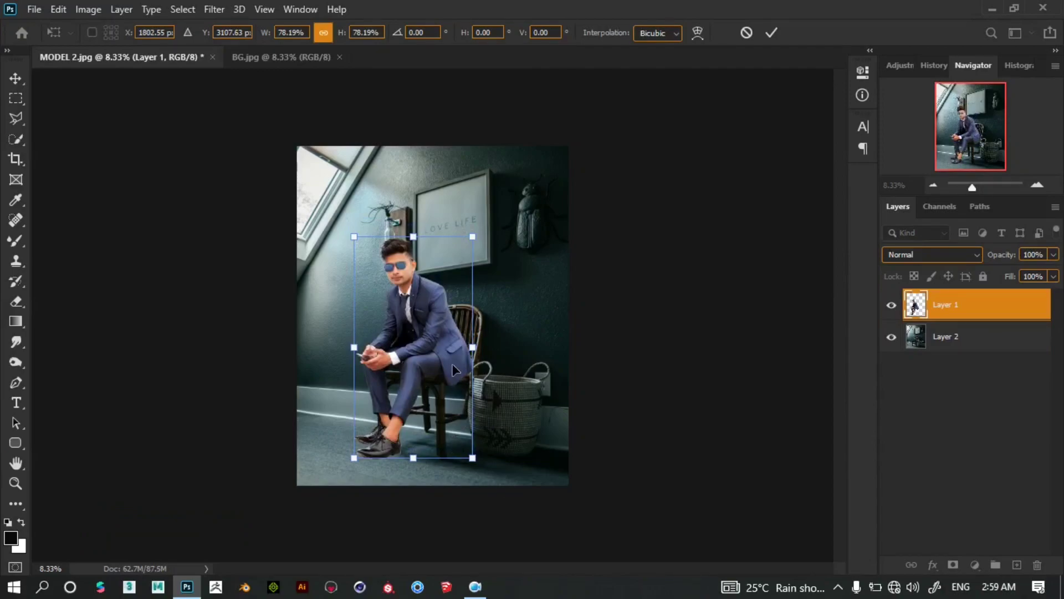
{"action": "key", "text": "Down"}
{"action": "key", "text": "Down"}
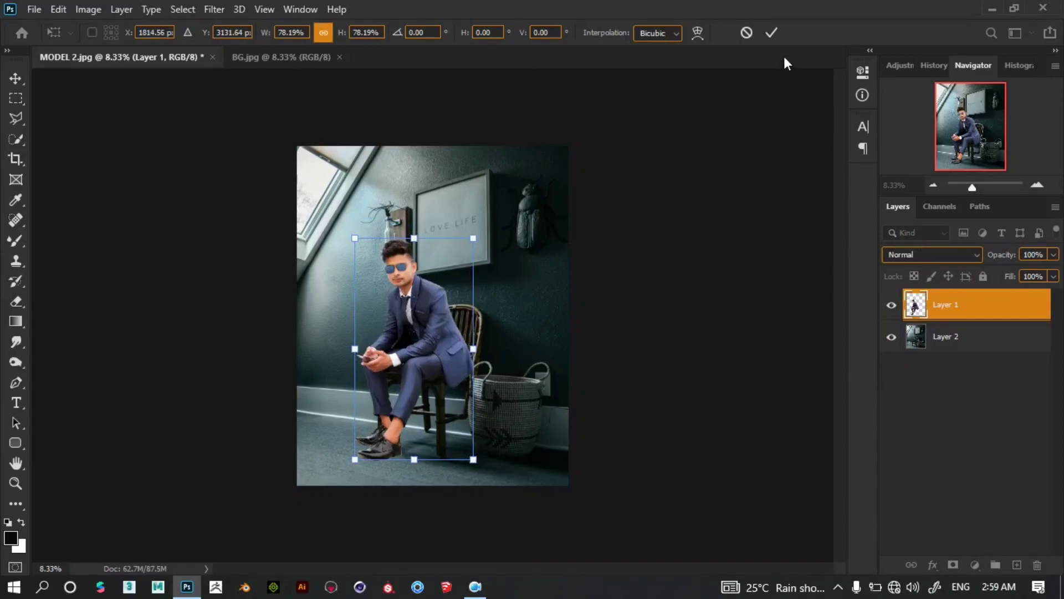
{"action": "left_click", "coordinate": [771, 32]}
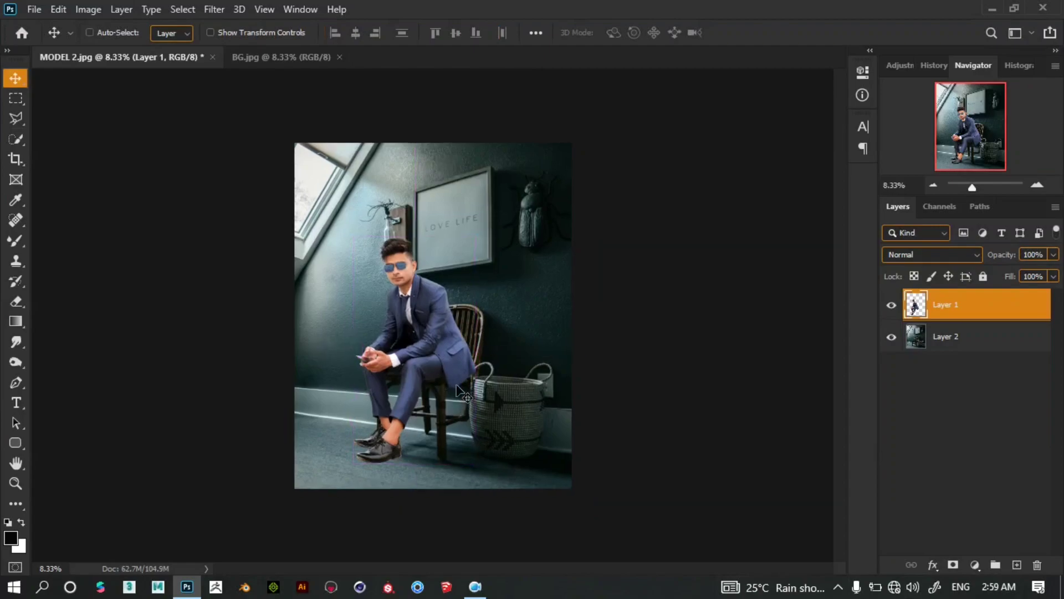
Zoom in on the shoes and add an empty layer above the room photo.
{"action": "key", "text": "ctrl+plus"}
{"action": "key", "text": "ctrl+plus"}
{"action": "key", "text": "ctrl+plus"}
{"action": "scroll", "coordinate": [496, 147], "scroll_direction": "down", "scroll_amount": 1}
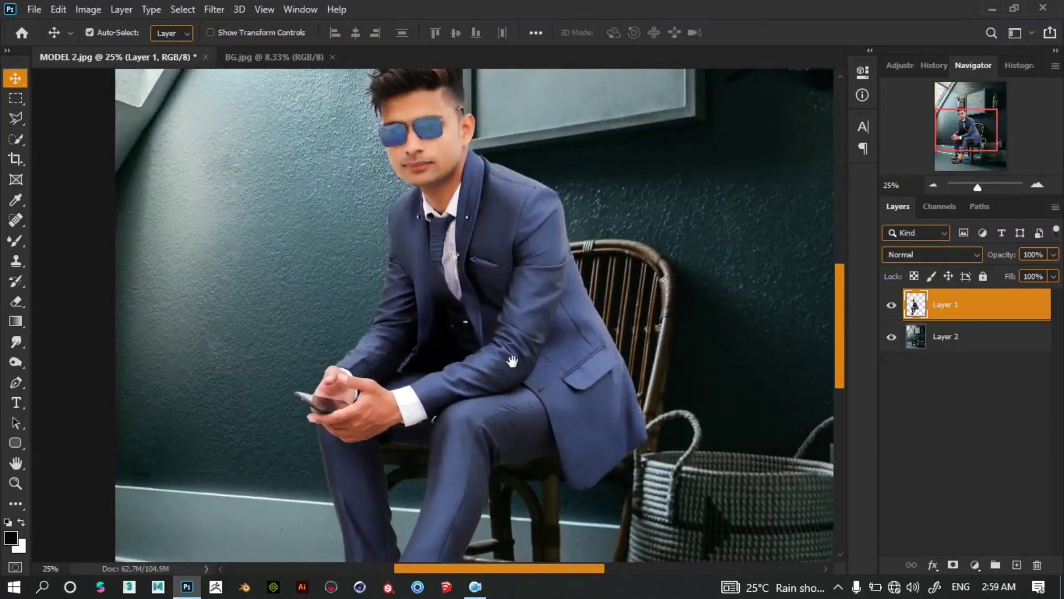
{"action": "scroll", "coordinate": [487, 249], "scroll_direction": "down", "scroll_amount": 4}
{"action": "key", "text": "ctrl+plus"}
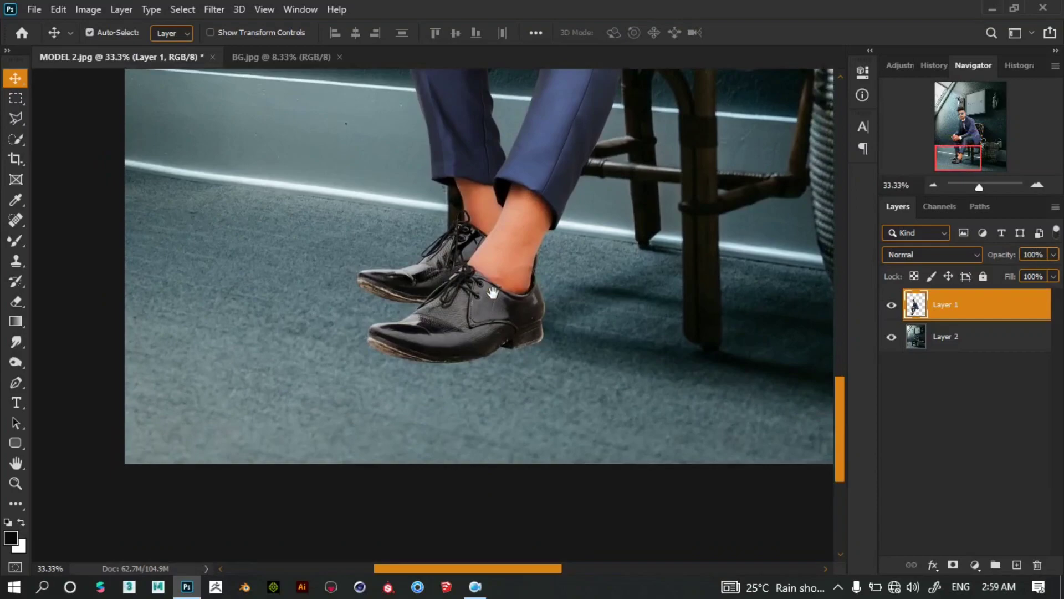
{"action": "key", "text": "ctrl+plus"}
{"action": "left_click_drag", "start_coordinate": [470, 440], "coordinate": [435, 335]}
{"action": "key", "text": "ctrl+plus"}
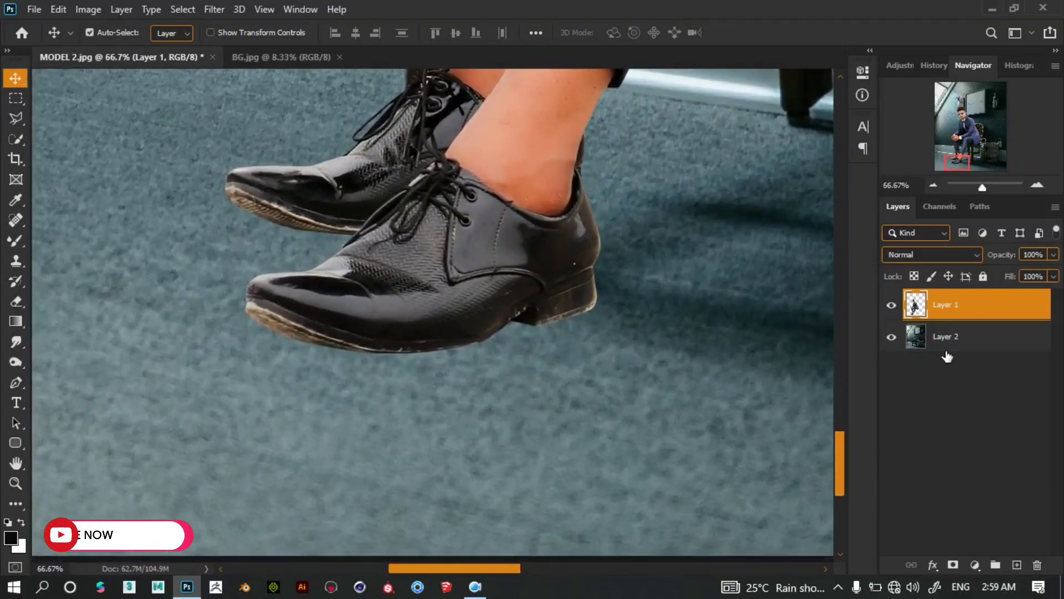
{"action": "left_click", "coordinate": [957, 345]}
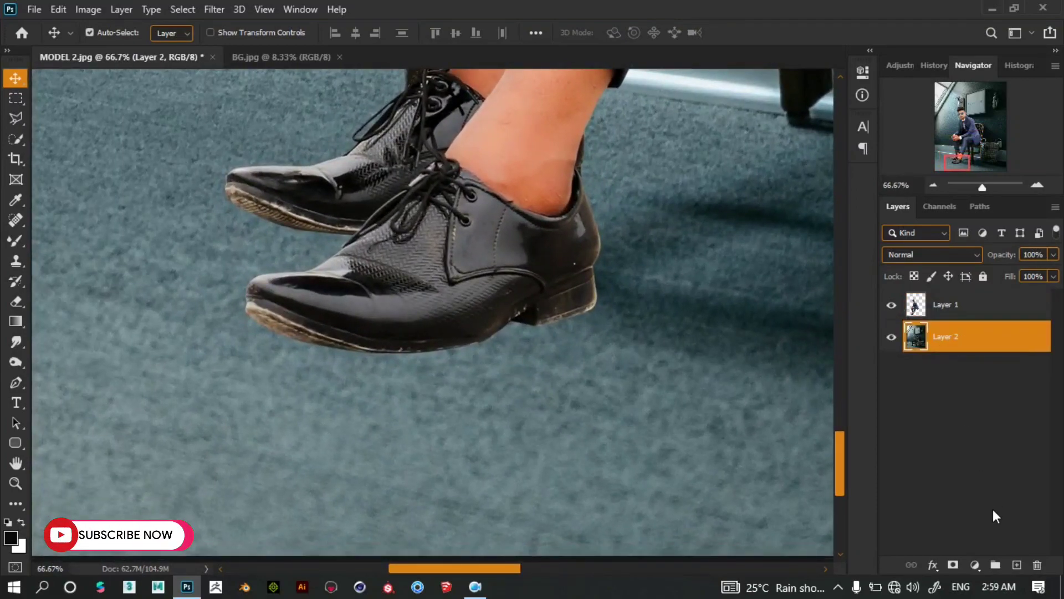
{"action": "left_click", "coordinate": [1016, 566]}
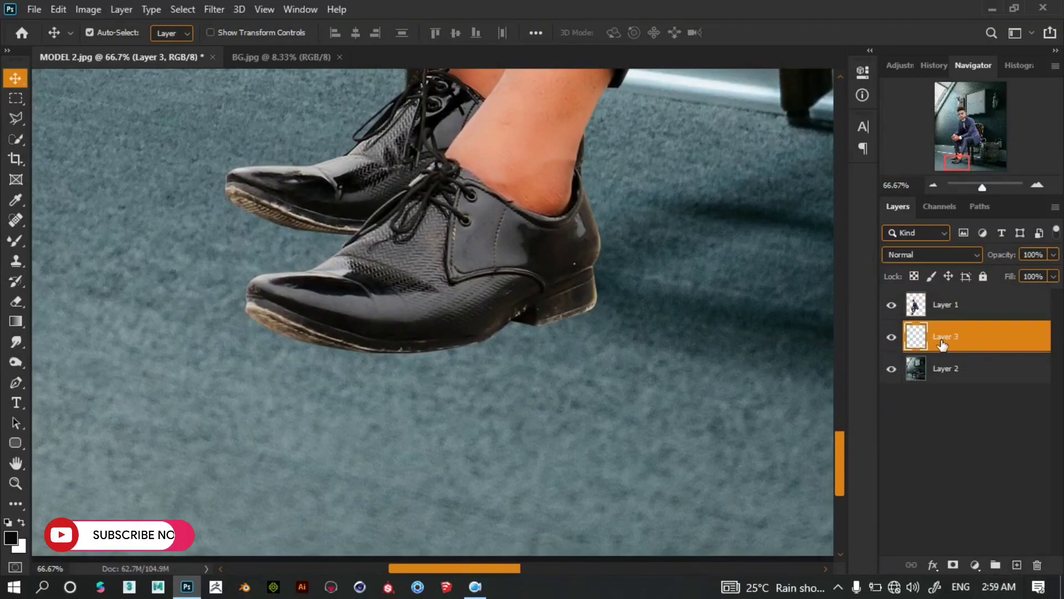
Set up a soft round 385 px brush with near-black #0a0909 foreground.
{"action": "left_click", "coordinate": [16, 241]}
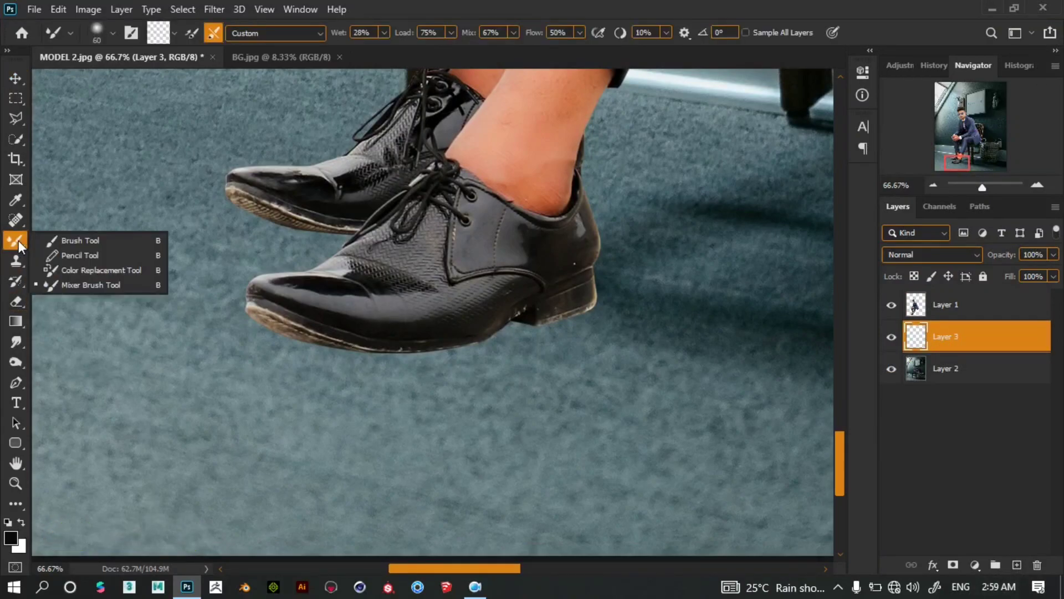
{"action": "left_click", "coordinate": [58, 241]}
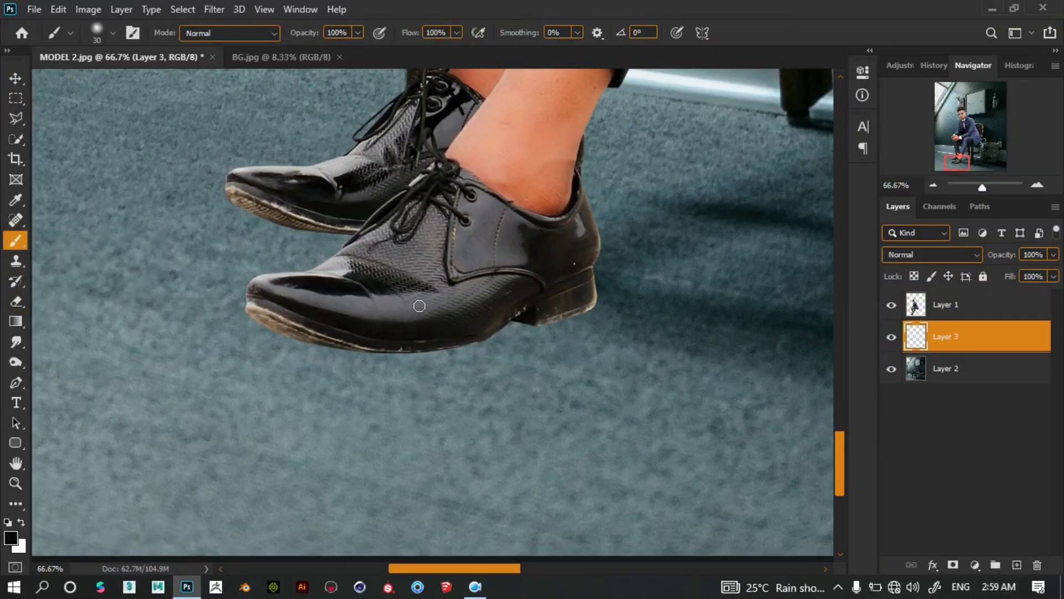
{"action": "left_click", "coordinate": [113, 33]}
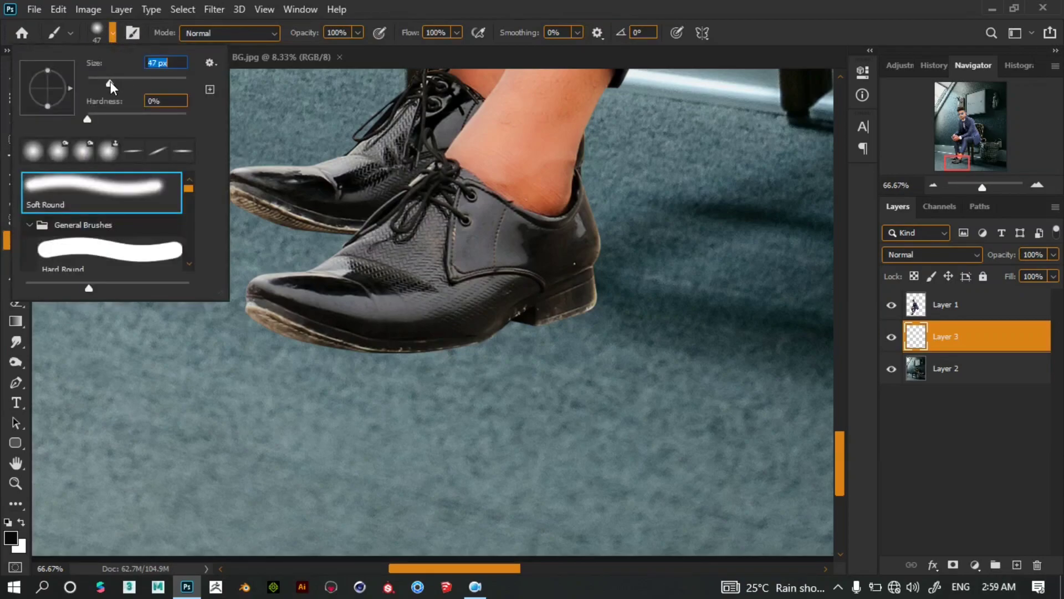
{"action": "left_click_drag", "start_coordinate": [111, 82], "coordinate": [172, 82]}
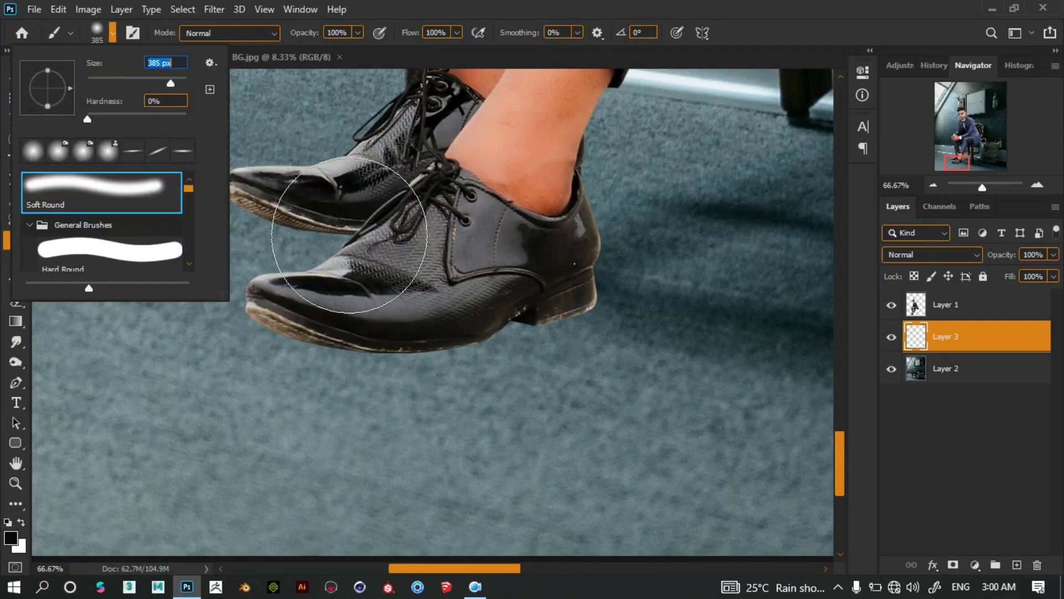
{"action": "left_click", "coordinate": [420, 291]}
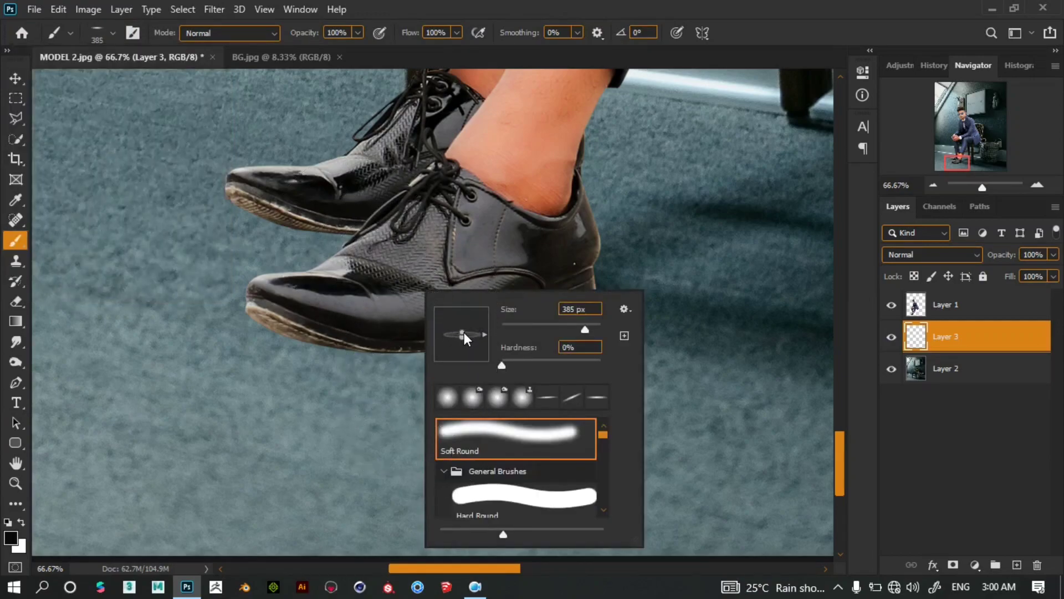
{"action": "left_click", "coordinate": [523, 175]}
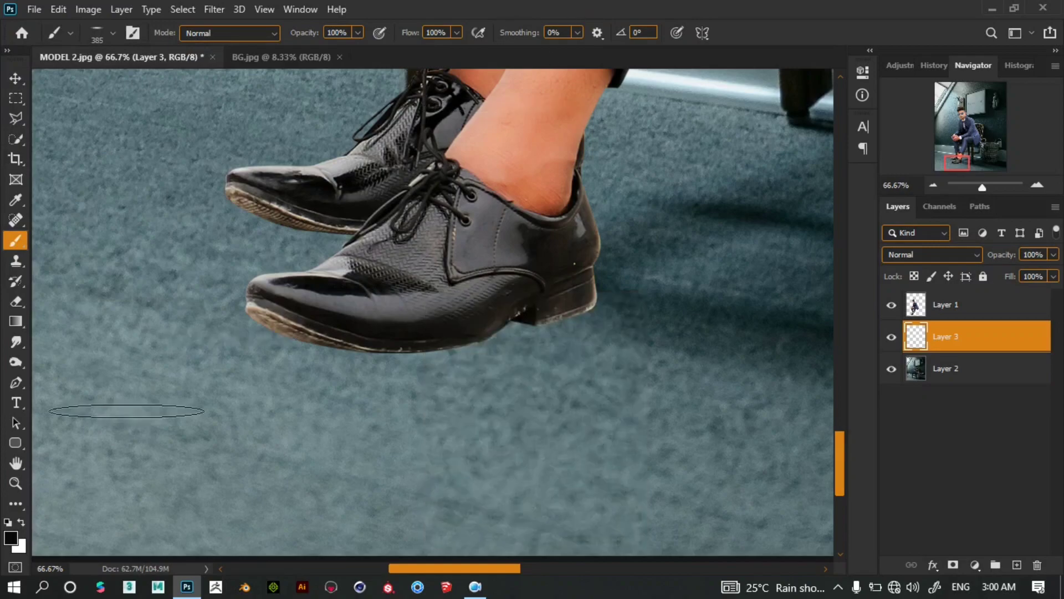
{"action": "left_click", "coordinate": [11, 539]}
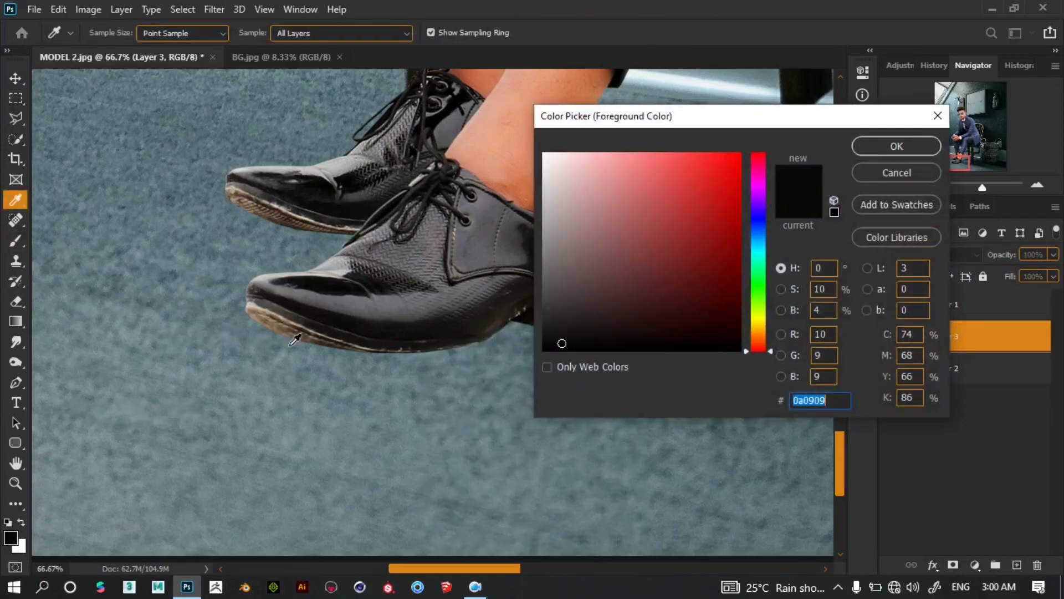
{"action": "left_click", "coordinate": [876, 145]}
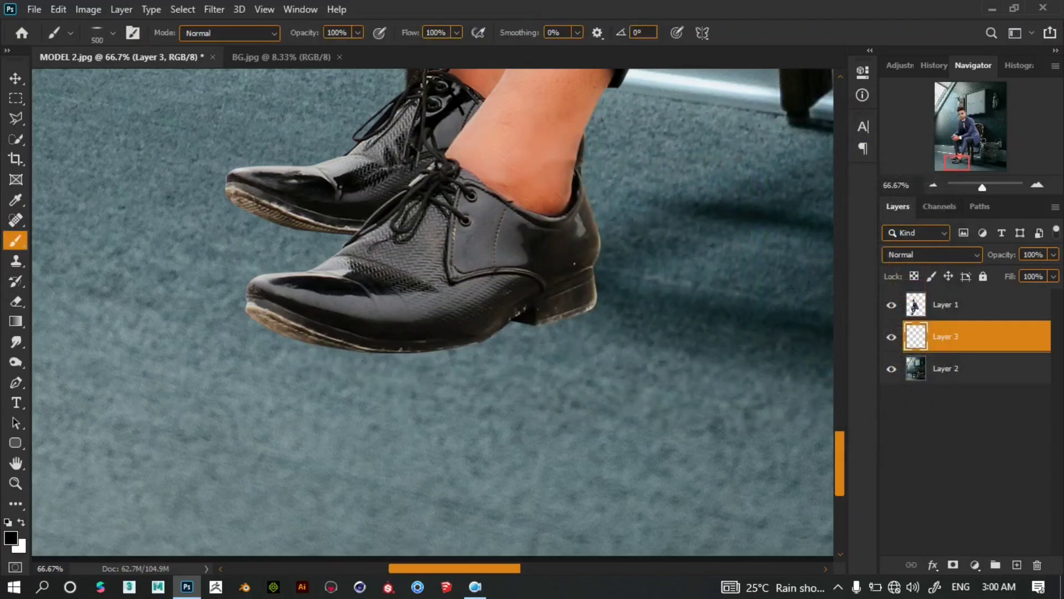
Paint a soft 700 px shadow under the front shoe's sole.
{"action": "key", "text": "bracketright"}
{"action": "key", "text": "bracketright"}
{"action": "key", "text": "bracketright"}
{"action": "key", "text": "bracketleft"}
{"action": "left_click", "coordinate": [410, 350]}
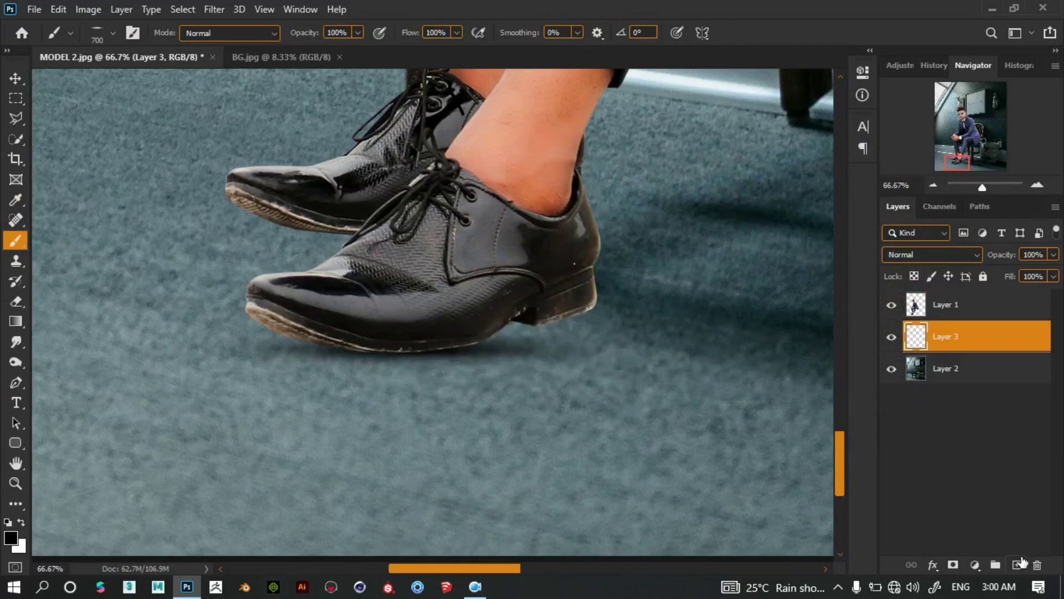
{"action": "left_click", "coordinate": [1017, 565]}
Paint a 600 px stroke under the shoes and a 700 px heel shadow layer at 77% opacity.
{"action": "key", "text": "bracketleft"}
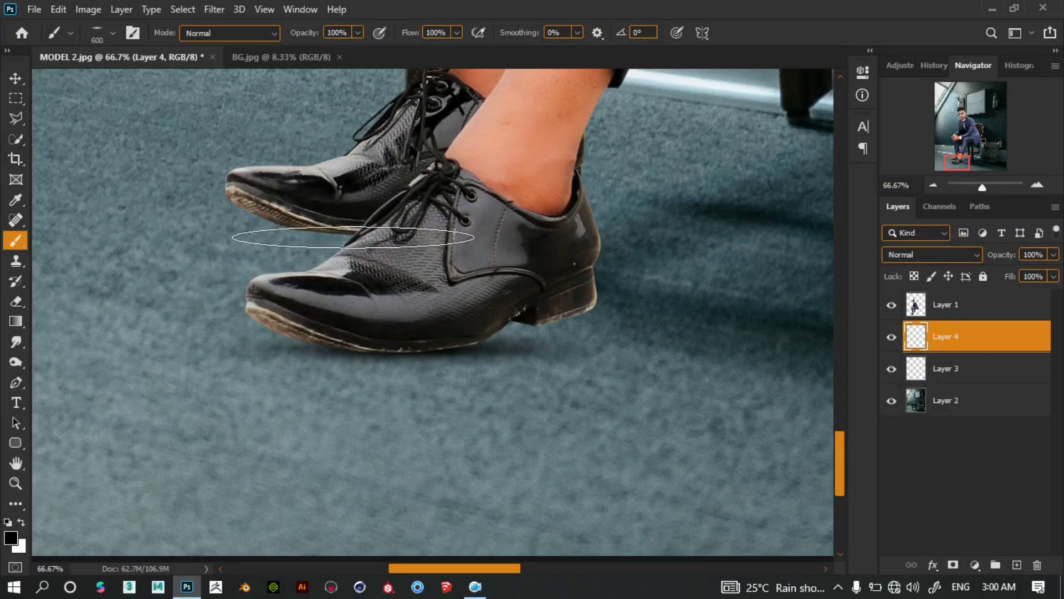
{"action": "left_click_drag", "start_coordinate": [627, 245], "coordinate": [527, 247]}
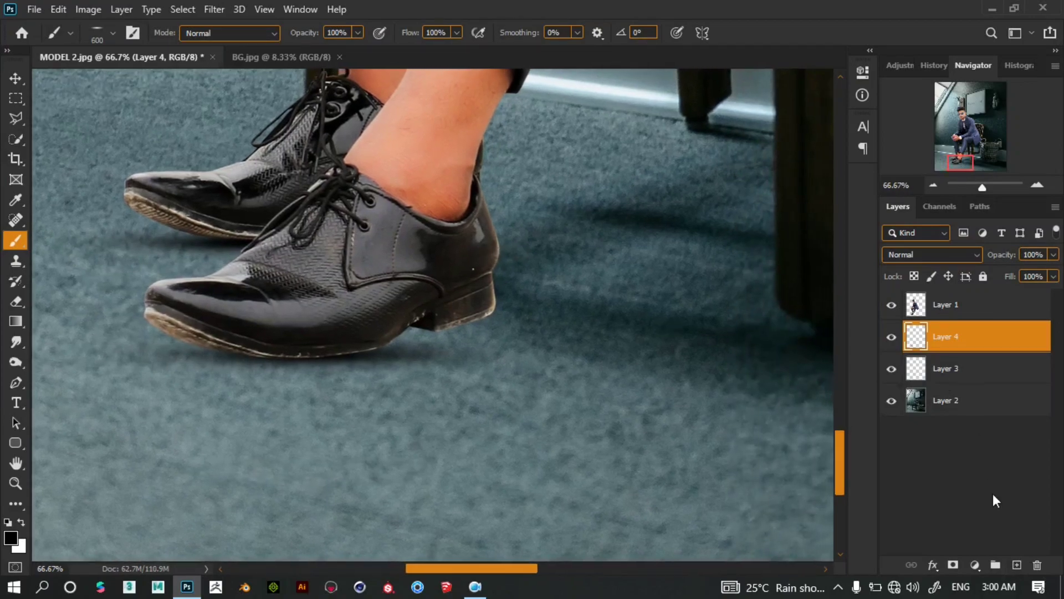
{"action": "left_click", "coordinate": [1018, 564]}
{"action": "key", "text": "bracketright"}
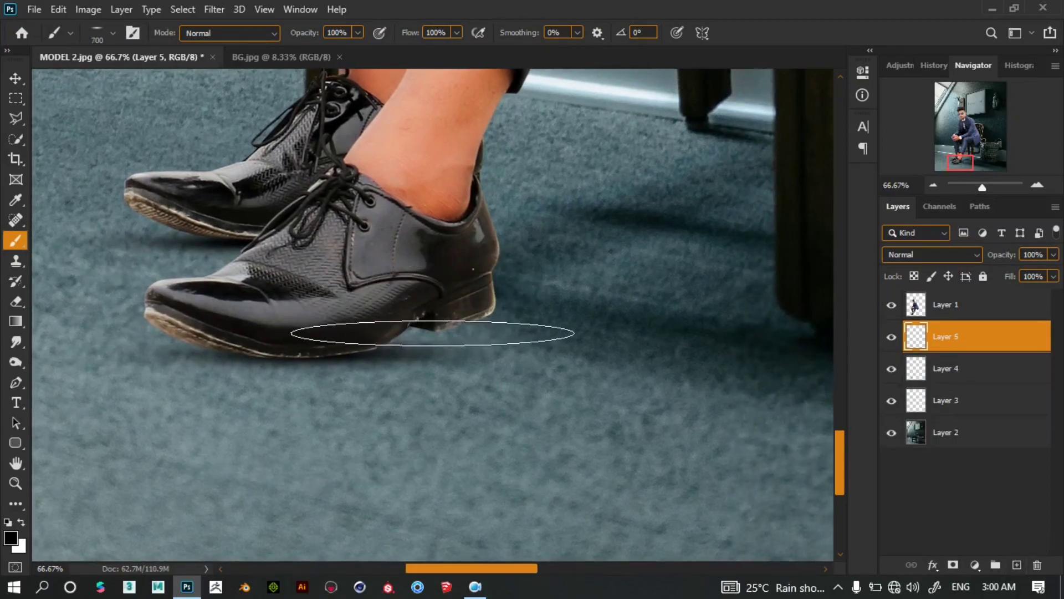
{"action": "left_click", "coordinate": [434, 334]}
{"action": "key", "text": "bracketleft"}
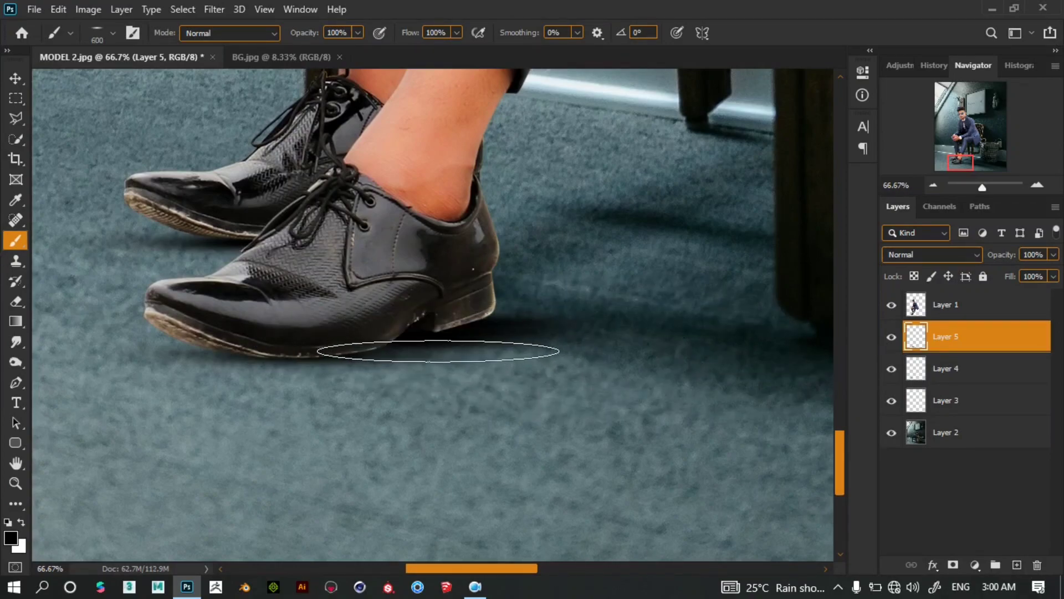
{"action": "left_click_drag", "start_coordinate": [1006, 259], "coordinate": [985, 259]}
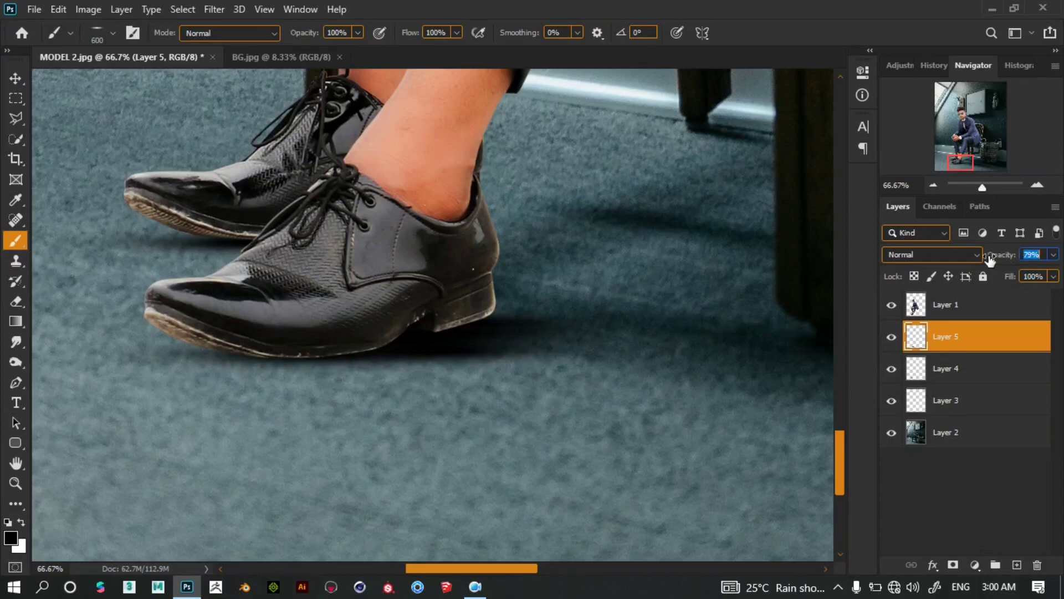
Switch to the Move tool and scroll the view to review the shadows.
{"action": "left_click", "coordinate": [15, 78]}
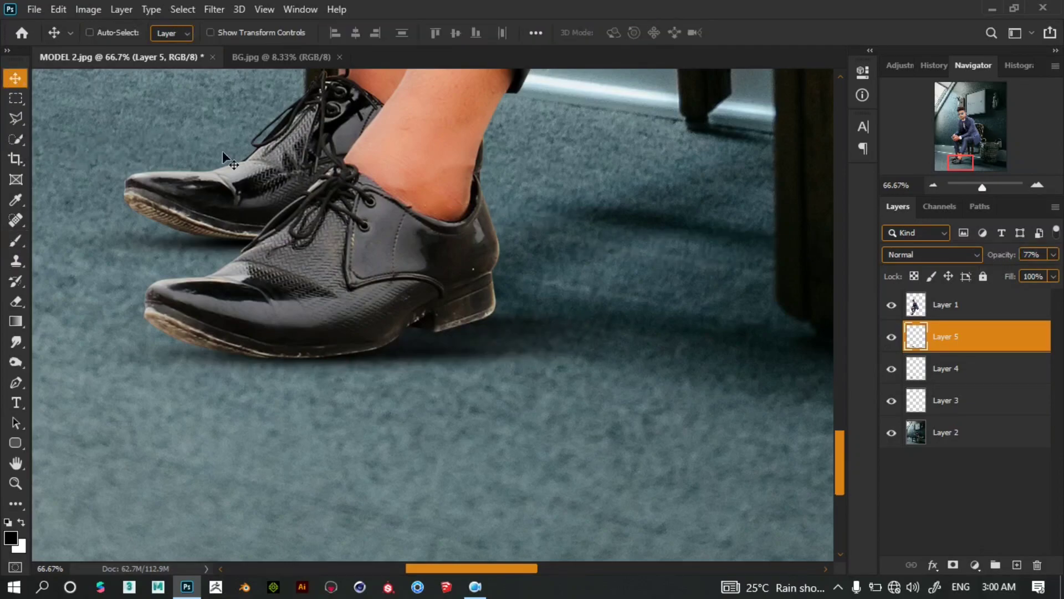
{"action": "scroll", "coordinate": [469, 314], "scroll_direction": "down", "scroll_amount": 6}
{"action": "scroll", "coordinate": [468, 313], "scroll_direction": "up", "scroll_amount": 1}
{"action": "scroll", "coordinate": [468, 314], "scroll_direction": "up", "scroll_amount": 1}
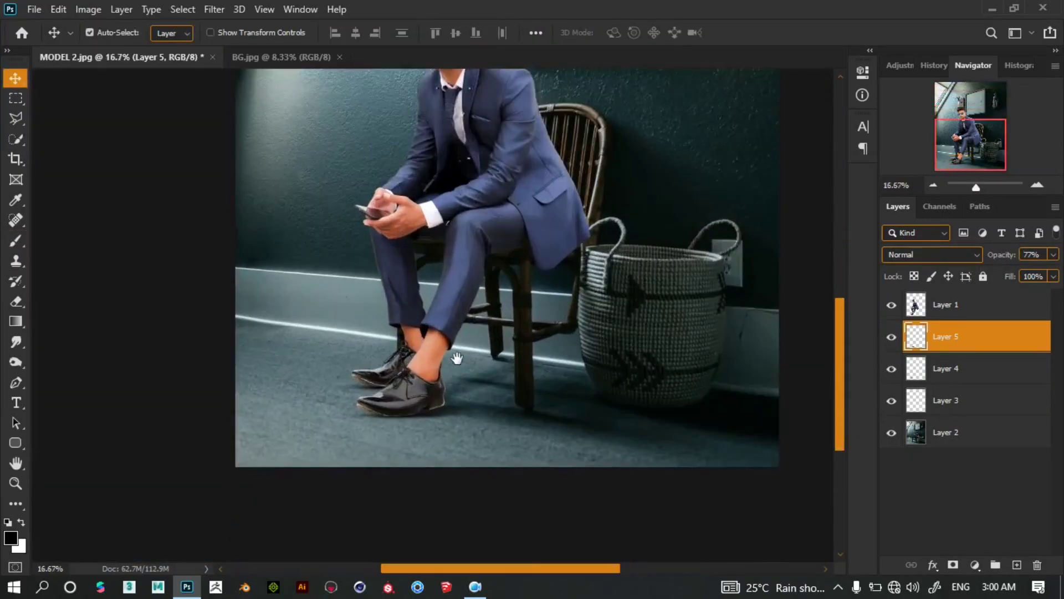
{"action": "scroll", "coordinate": [415, 447], "scroll_direction": "up", "scroll_amount": 1}
{"action": "scroll", "coordinate": [416, 446], "scroll_direction": "up", "scroll_amount": 1}
{"action": "scroll", "coordinate": [421, 437], "scroll_direction": "up", "scroll_amount": 1}
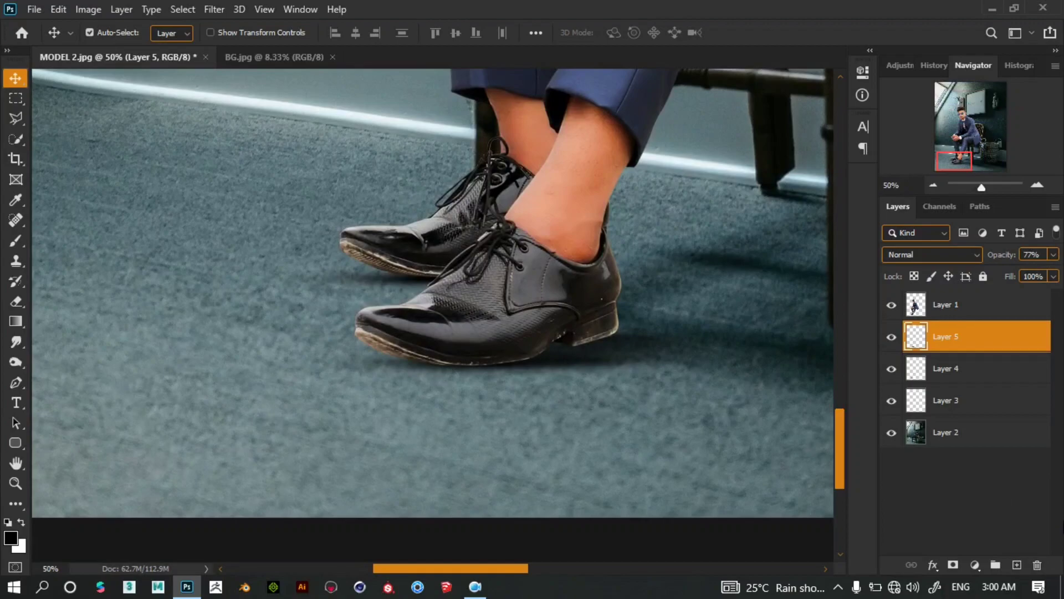
Paint another 700 px shadow under the front shoe on a new layer at 89% opacity.
{"action": "left_click", "coordinate": [1019, 565]}
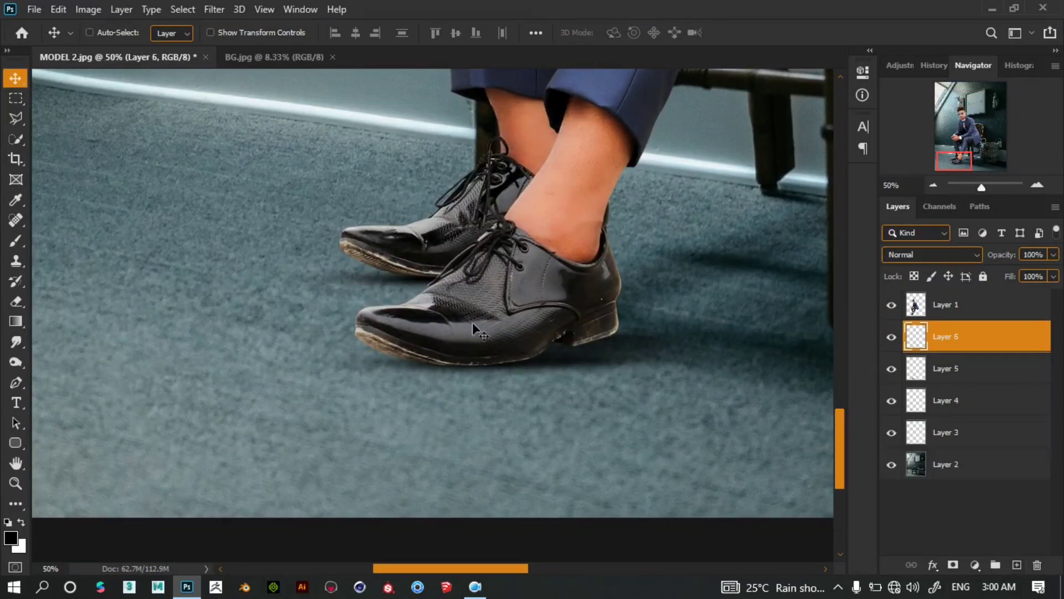
{"action": "scroll", "coordinate": [481, 333], "scroll_direction": "up", "scroll_amount": 1}
{"action": "left_click", "coordinate": [15, 240]}
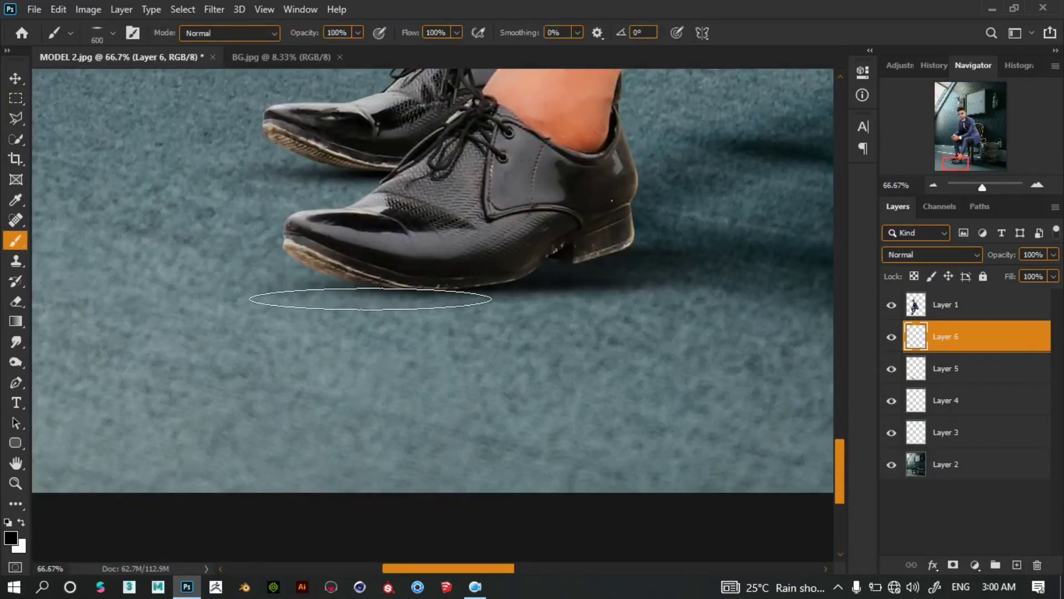
{"action": "key", "text": "bracketright"}
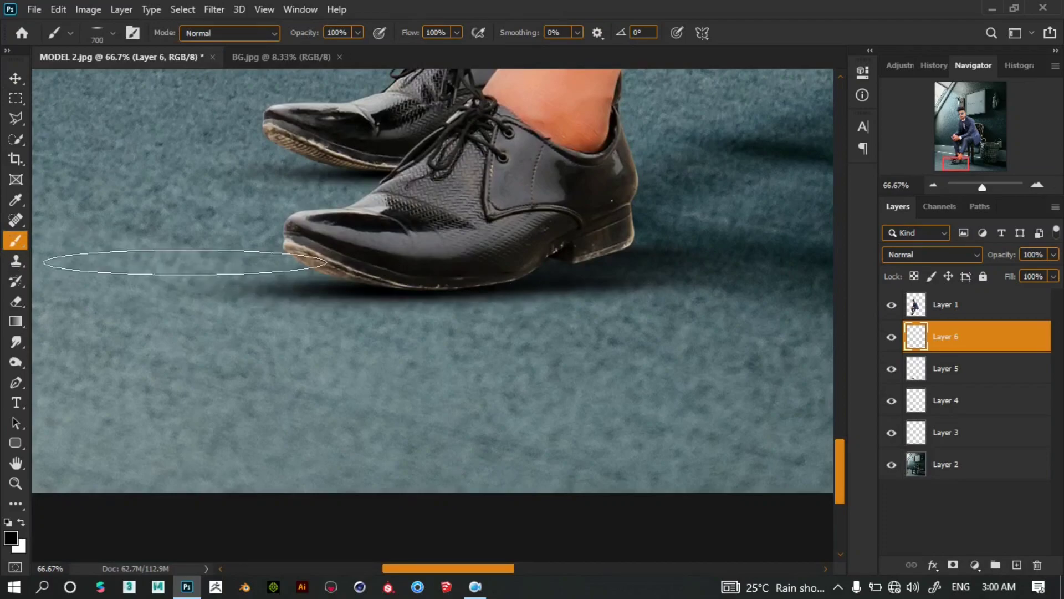
{"action": "scroll", "coordinate": [686, 285], "scroll_direction": "down", "scroll_amount": 1}
{"action": "scroll", "coordinate": [669, 300], "scroll_direction": "down", "scroll_amount": 1}
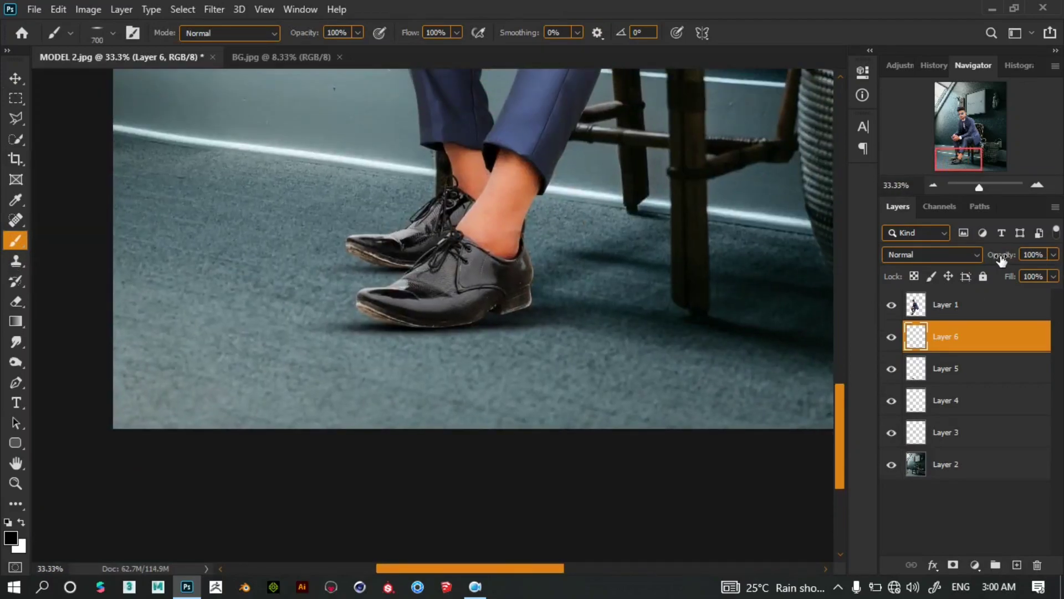
{"action": "left_click_drag", "start_coordinate": [1001, 259], "coordinate": [995, 260]}
Switch to the Move tool, review the composite, and select Layer 1.
{"action": "scroll", "coordinate": [443, 250], "scroll_direction": "down", "scroll_amount": 4}
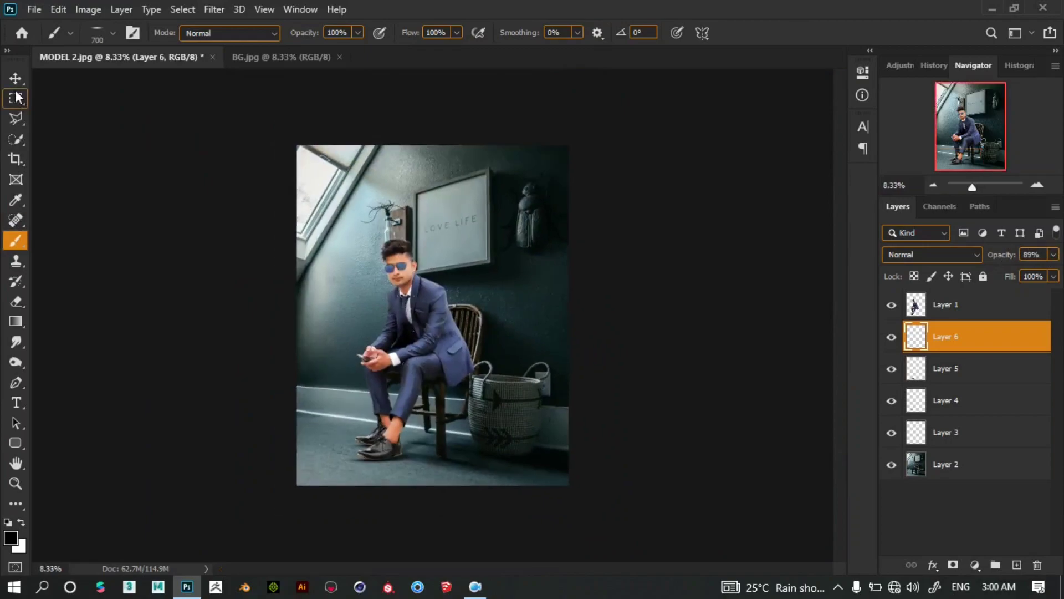
{"action": "left_click", "coordinate": [15, 78]}
{"action": "scroll", "coordinate": [473, 302], "scroll_direction": "up", "scroll_amount": 1}
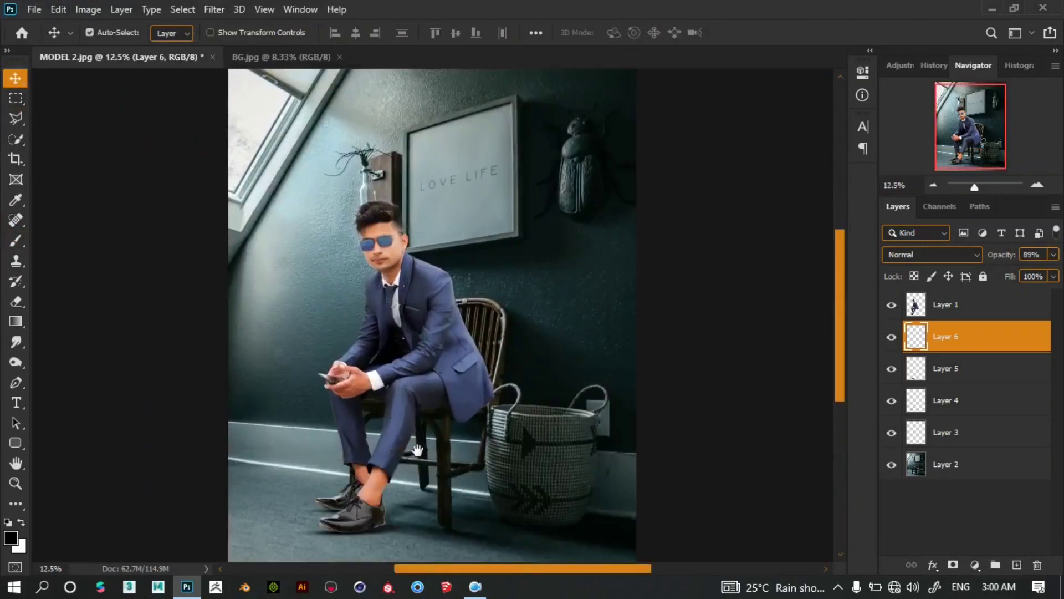
{"action": "scroll", "coordinate": [499, 321], "scroll_direction": "up", "scroll_amount": 1}
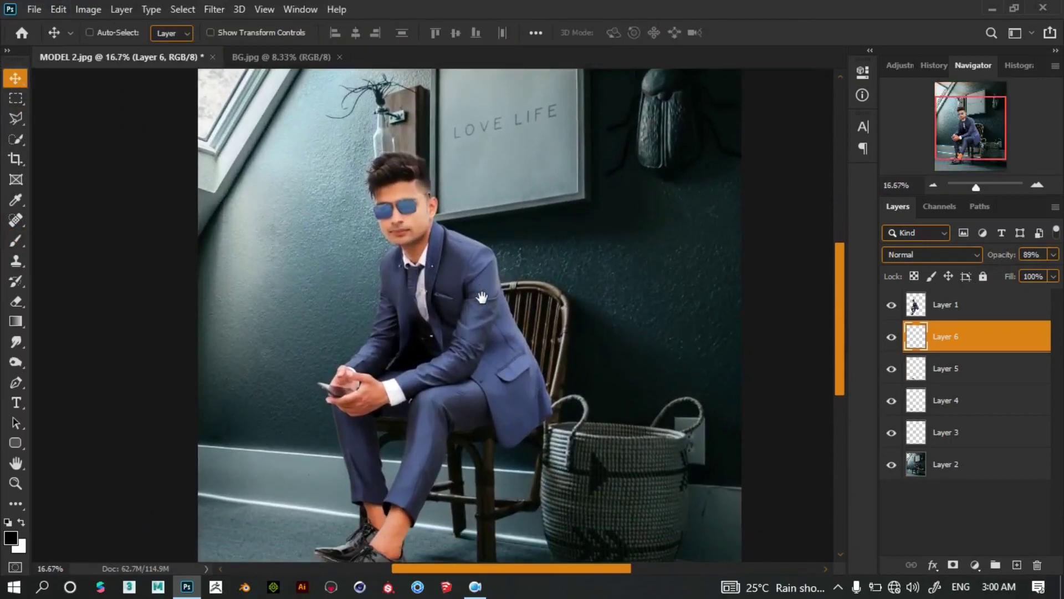
{"action": "scroll", "coordinate": [526, 499], "scroll_direction": "down", "scroll_amount": 2}
{"action": "scroll", "coordinate": [547, 384], "scroll_direction": "up", "scroll_amount": 1}
{"action": "scroll", "coordinate": [543, 382], "scroll_direction": "down", "scroll_amount": 1}
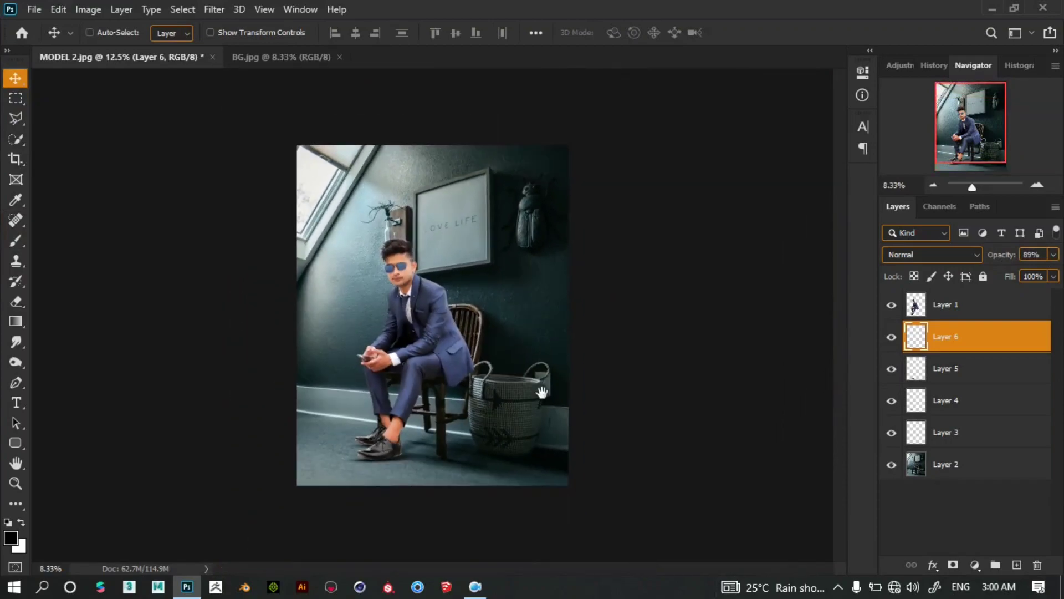
{"action": "left_click", "coordinate": [434, 331]}
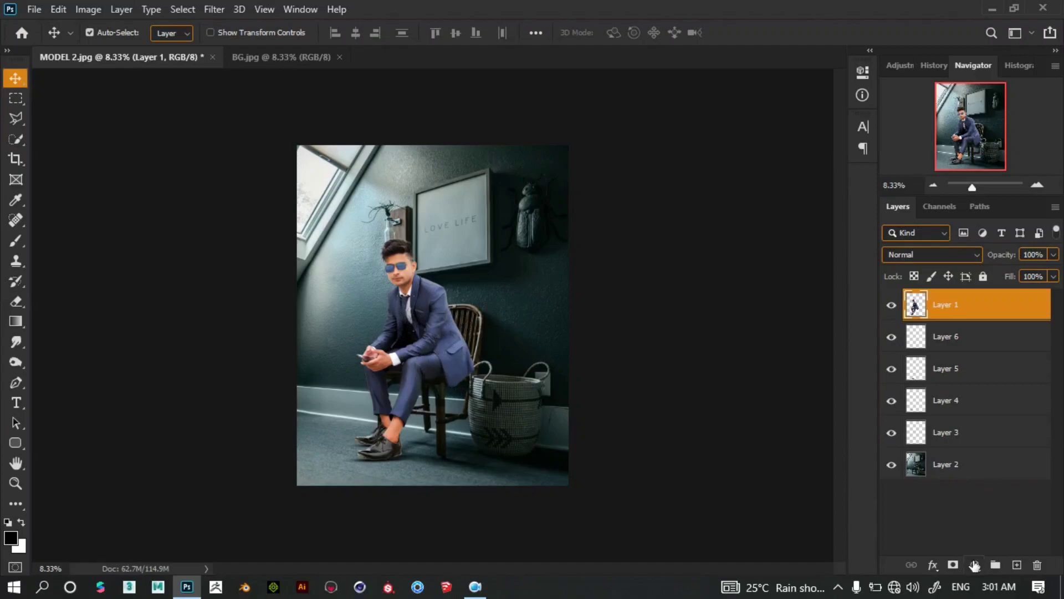
Add a Selective Color layer with Blues at Cyan +47, Magenta -21, Yellow +34, Black -26.
{"action": "left_click", "coordinate": [974, 564]}
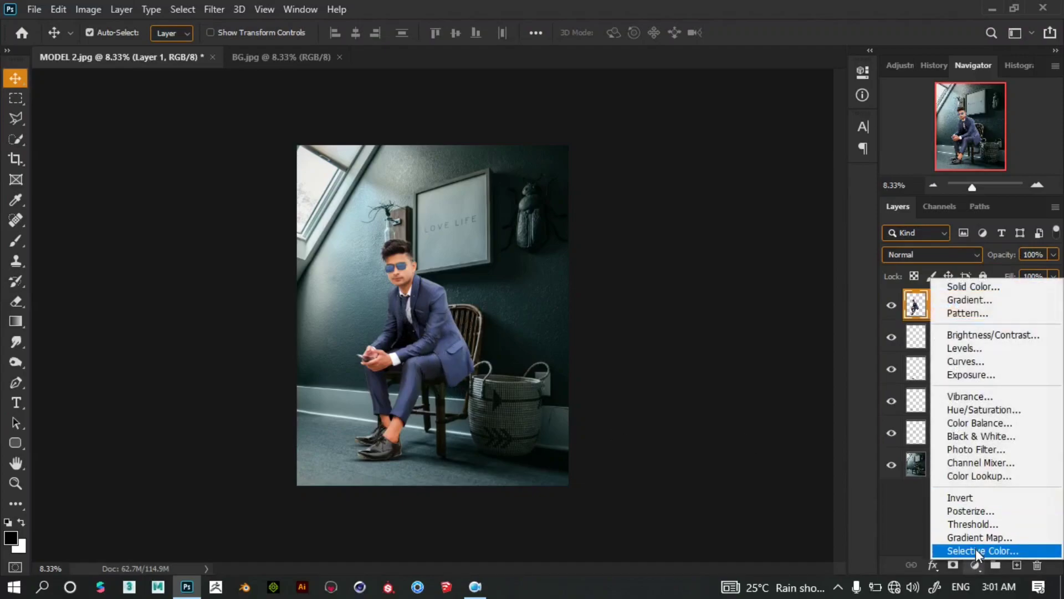
{"action": "left_click", "coordinate": [949, 549]}
{"action": "key", "text": "ctrl+plus"}
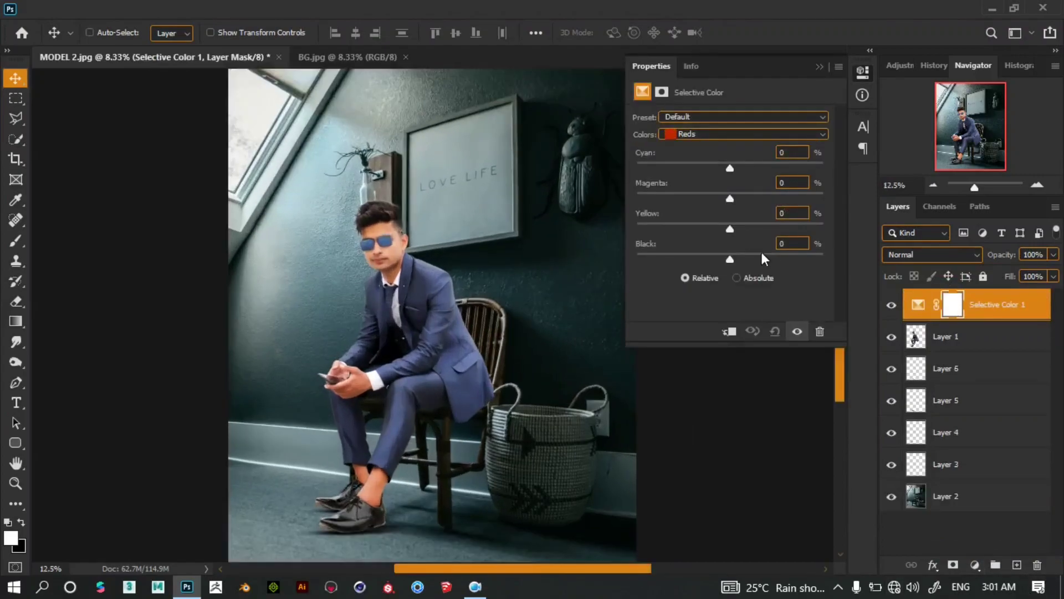
{"action": "left_click", "coordinate": [683, 136]}
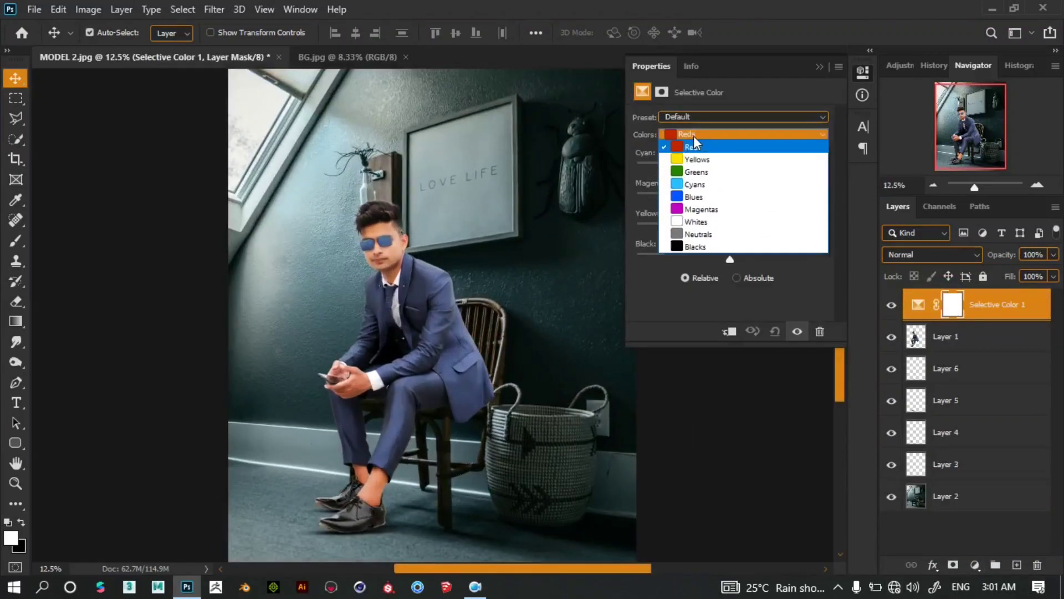
{"action": "left_click", "coordinate": [707, 192]}
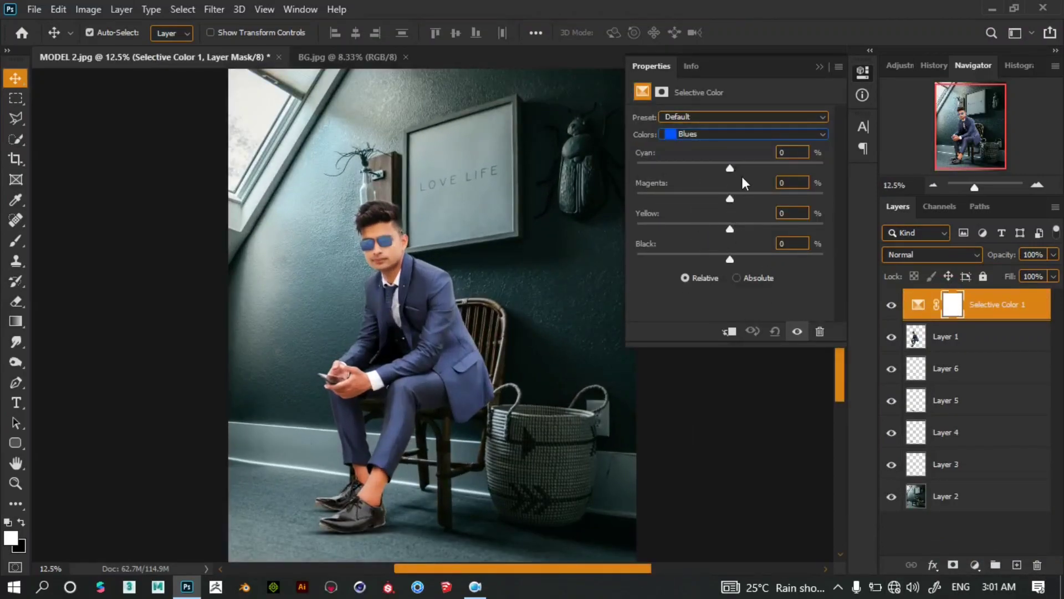
{"action": "mouse_move", "coordinate": [730, 166]}
{"action": "left_mouse_down"}
{"action": "mouse_move", "coordinate": [680, 168]}
{"action": "mouse_move", "coordinate": [782, 169]}
{"action": "mouse_move", "coordinate": [774, 172]}
{"action": "left_mouse_up"}
{"action": "mouse_move", "coordinate": [727, 202]}
{"action": "left_mouse_down"}
{"action": "mouse_move", "coordinate": [694, 201]}
{"action": "mouse_move", "coordinate": [706, 228]}
{"action": "left_mouse_up"}
{"action": "left_click", "coordinate": [711, 212]}
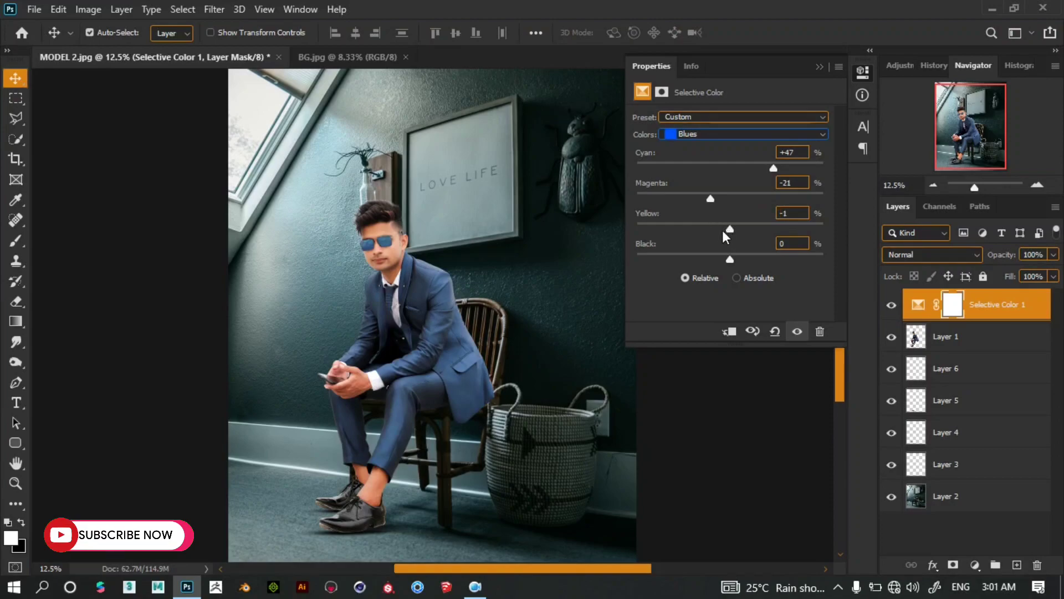
{"action": "left_click", "coordinate": [741, 228]}
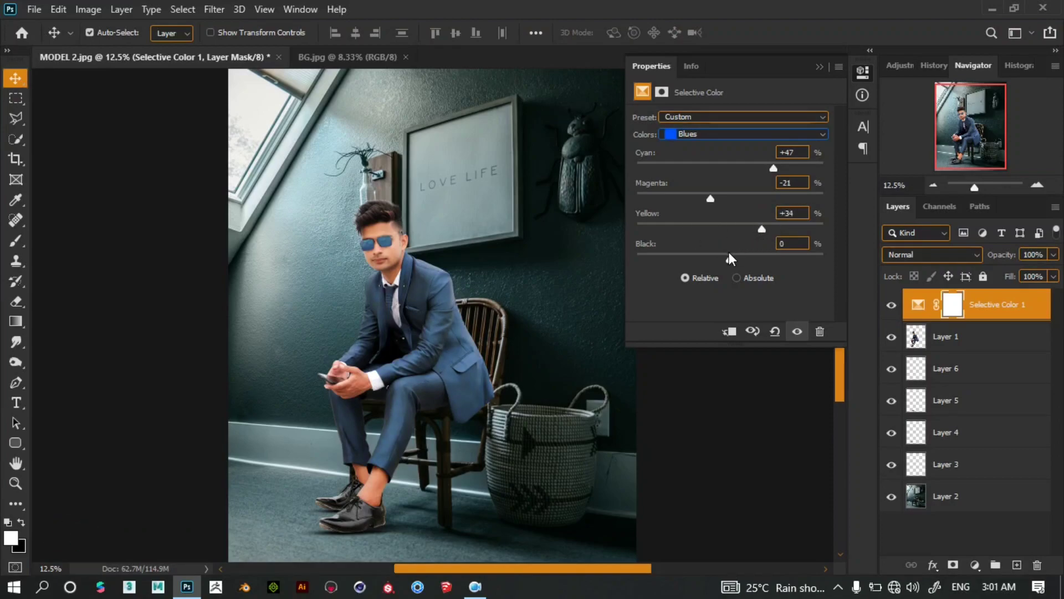
{"action": "left_click_drag", "start_coordinate": [730, 259], "coordinate": [717, 260]}
Collapse the adjustment properties and pan the view to inspect the man's suit.
{"action": "left_click", "coordinate": [820, 69]}
{"action": "left_click_drag", "start_coordinate": [472, 356], "coordinate": [483, 306]}
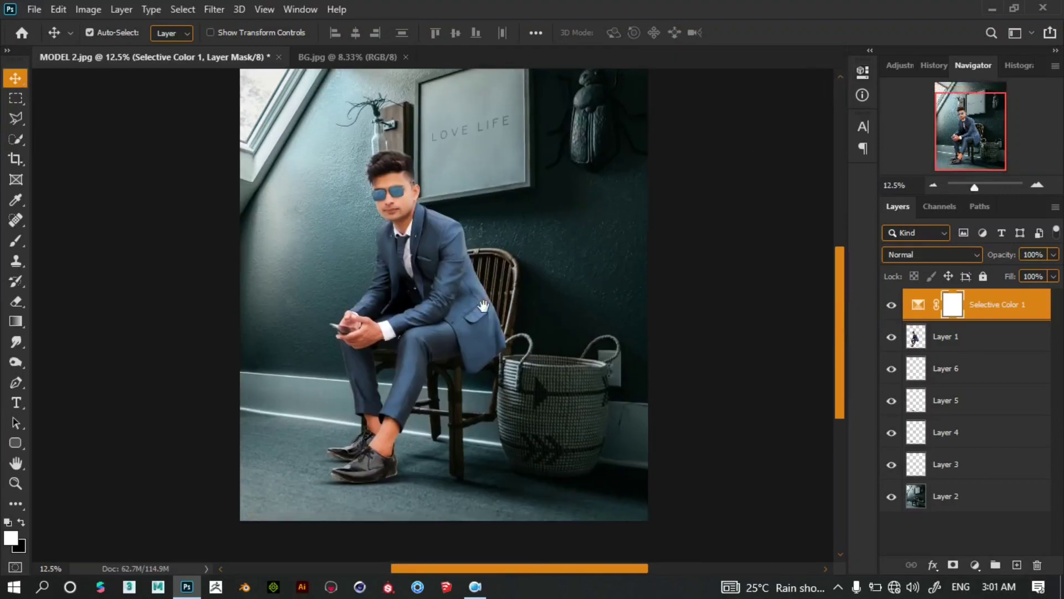
{"action": "scroll", "coordinate": [417, 299], "scroll_direction": "down", "scroll_amount": 1}
{"action": "scroll", "coordinate": [417, 299], "scroll_direction": "up", "scroll_amount": 2}
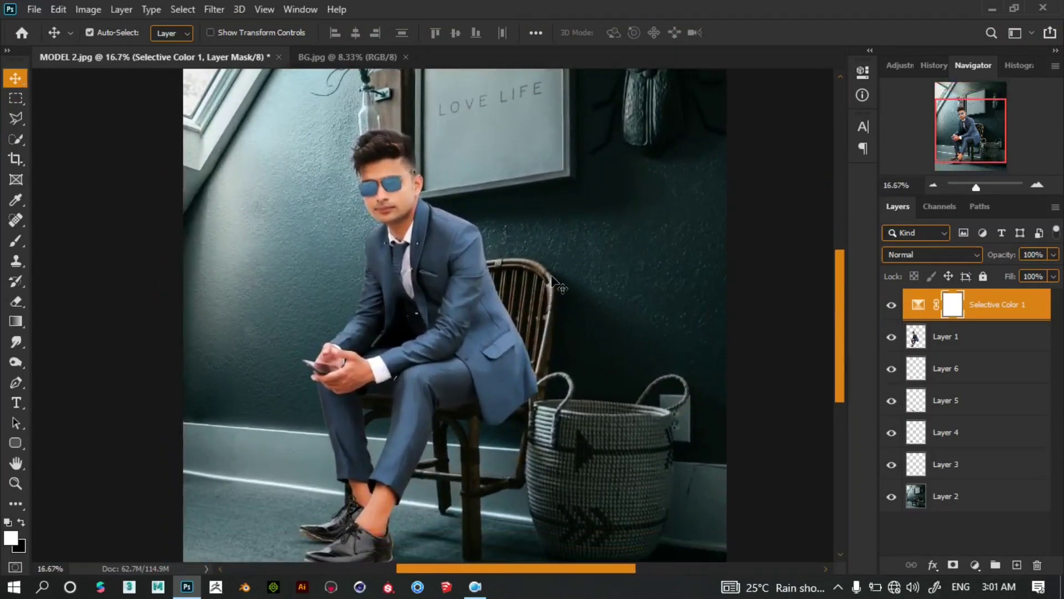
{"action": "scroll", "coordinate": [442, 367], "scroll_direction": "down", "scroll_amount": 2}
{"action": "scroll", "coordinate": [441, 368], "scroll_direction": "up", "scroll_amount": 1}
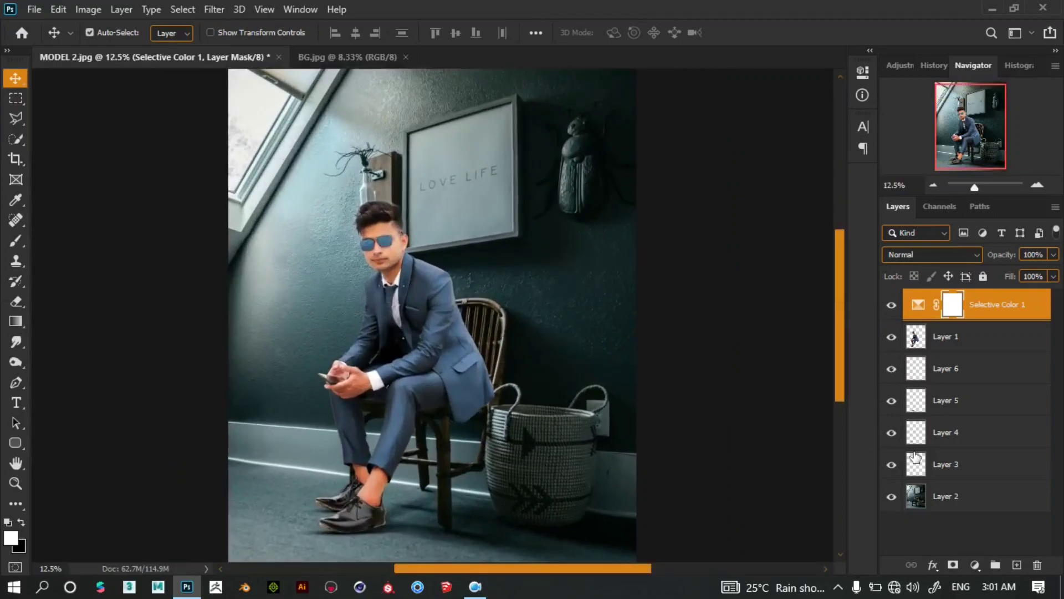
{"action": "left_click", "coordinate": [974, 565]}
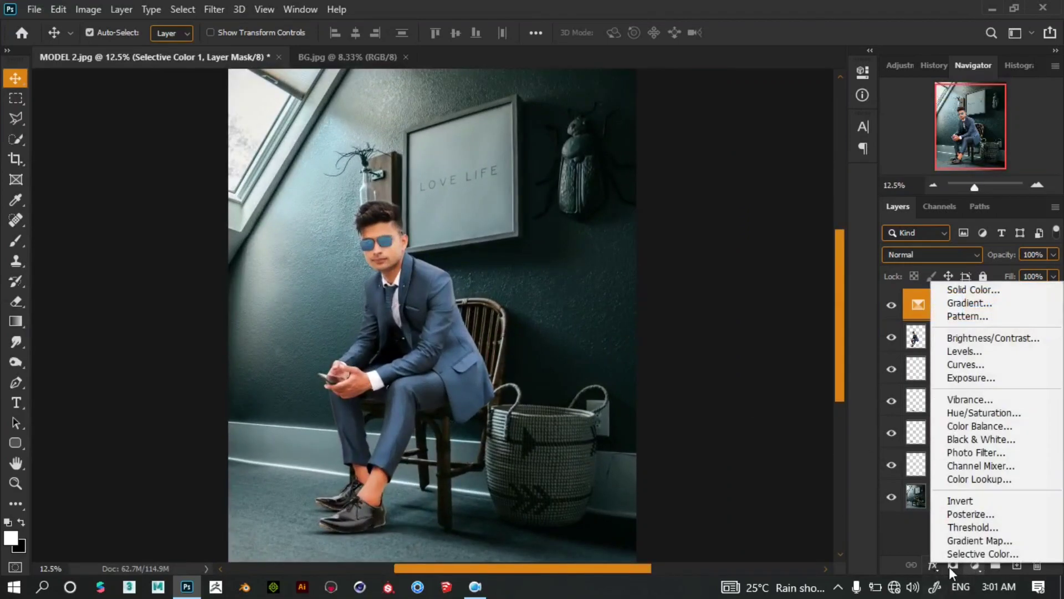
Add a second Selective Color layer with Cyans at Cyan -24, Magenta -14, Yellow -9, Black +1.
{"action": "left_click", "coordinate": [986, 555]}
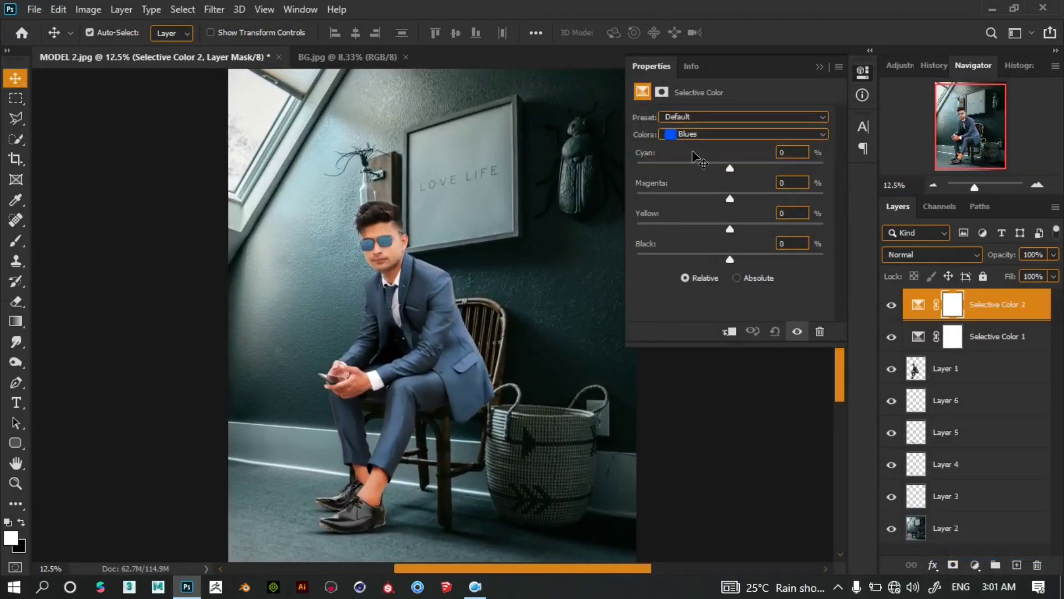
{"action": "left_click", "coordinate": [693, 134]}
{"action": "left_click", "coordinate": [705, 180]}
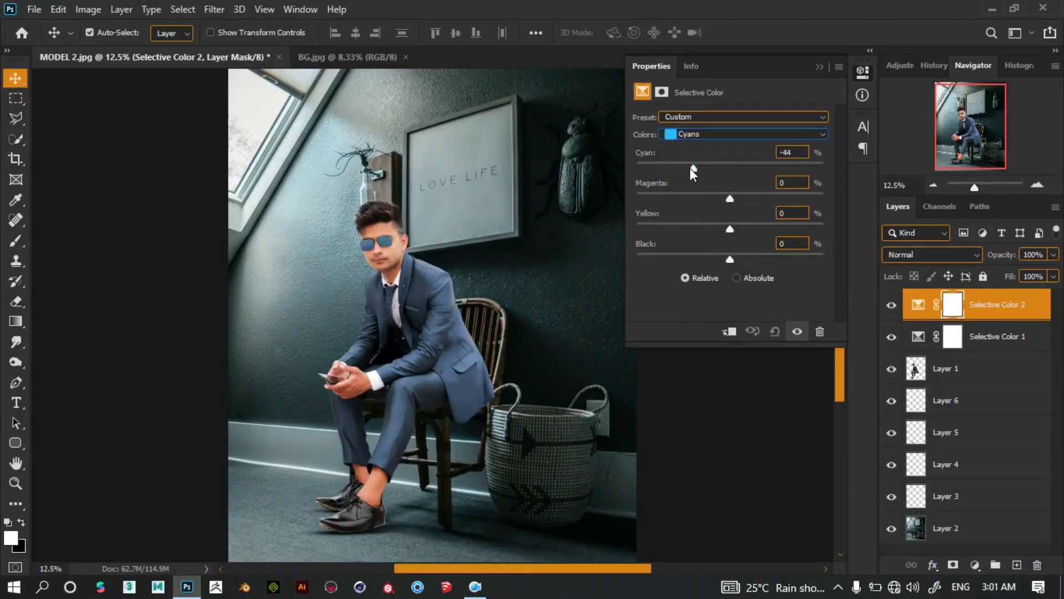
{"action": "left_click_drag", "start_coordinate": [703, 171], "coordinate": [706, 172]}
{"action": "mouse_move", "coordinate": [752, 199]}
{"action": "left_mouse_down"}
{"action": "mouse_move", "coordinate": [717, 201]}
{"action": "mouse_move", "coordinate": [704, 230]}
{"action": "mouse_move", "coordinate": [722, 234]}
{"action": "mouse_move", "coordinate": [732, 265]}
{"action": "left_mouse_up"}
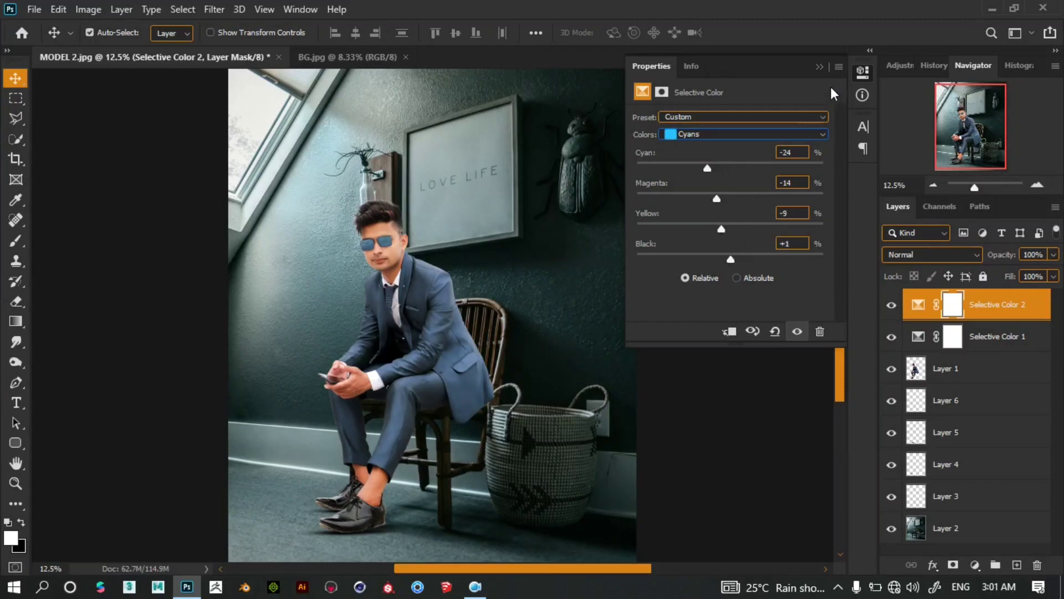
Collapse the properties, check the whole composite, and select Layer 1.
{"action": "left_click", "coordinate": [819, 66]}
{"action": "key", "text": "ctrl+minus"}
{"action": "key", "text": "ctrl+plus"}
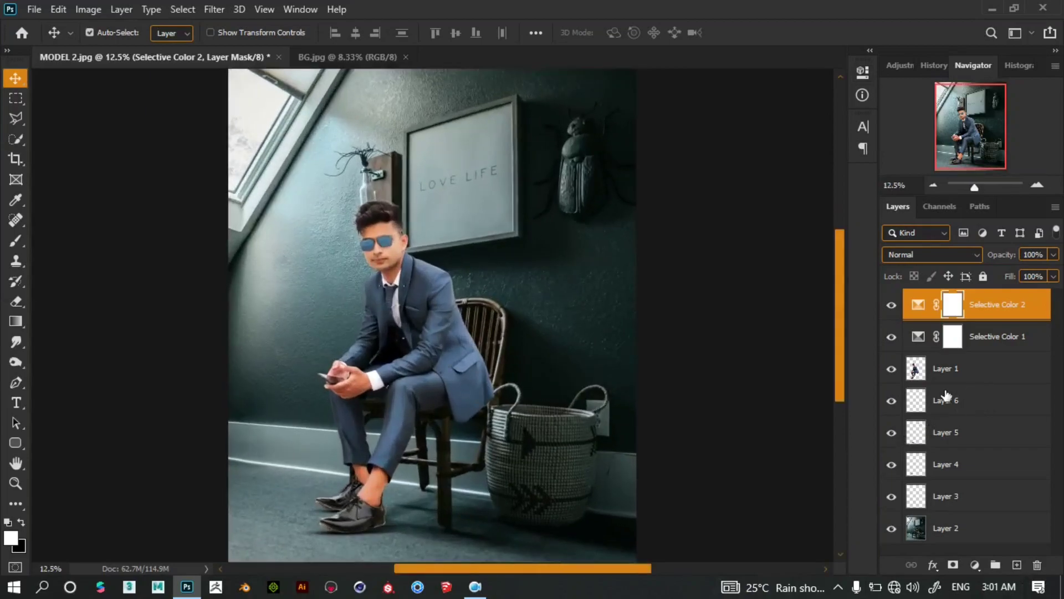
{"action": "left_click", "coordinate": [981, 369]}
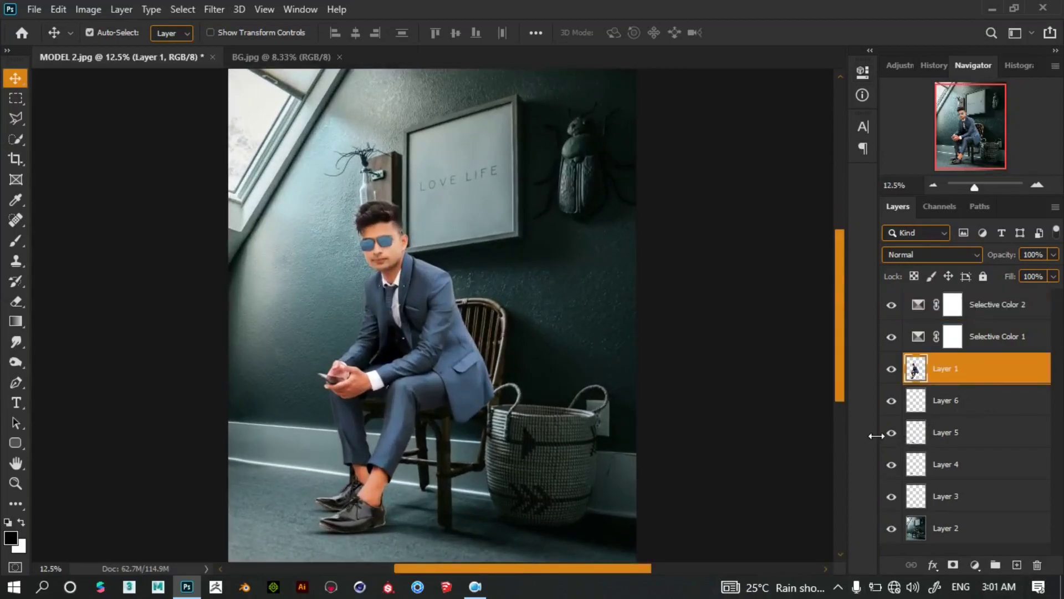
In Camera Raw Filter, set Blacks -8, Shadows -12 and Contrast +5 on the man.
{"action": "left_click", "coordinate": [214, 9]}
{"action": "left_click", "coordinate": [249, 104]}
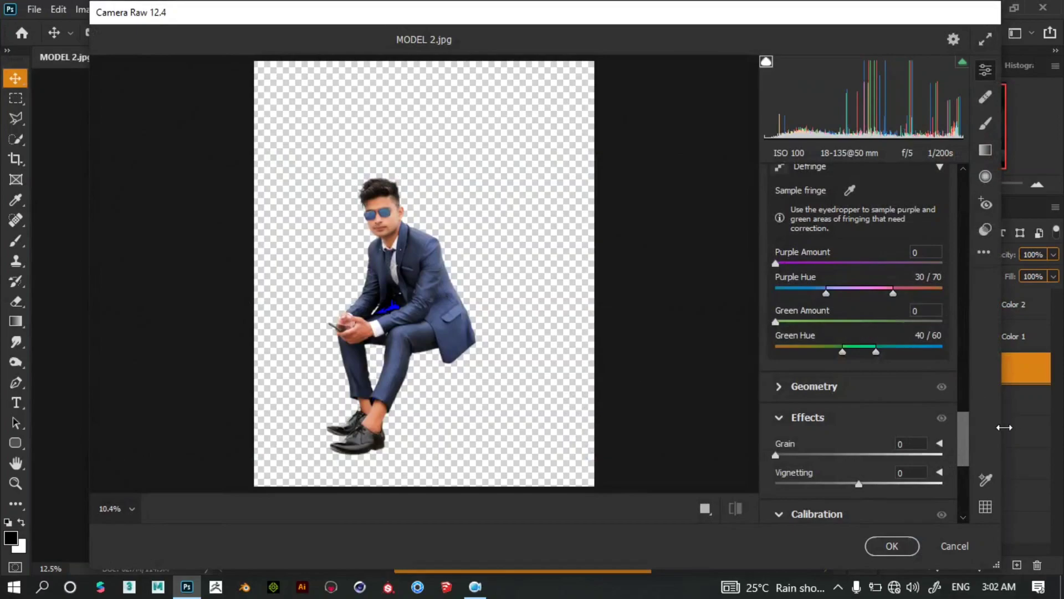
{"action": "left_click_drag", "start_coordinate": [959, 438], "coordinate": [954, 197]}
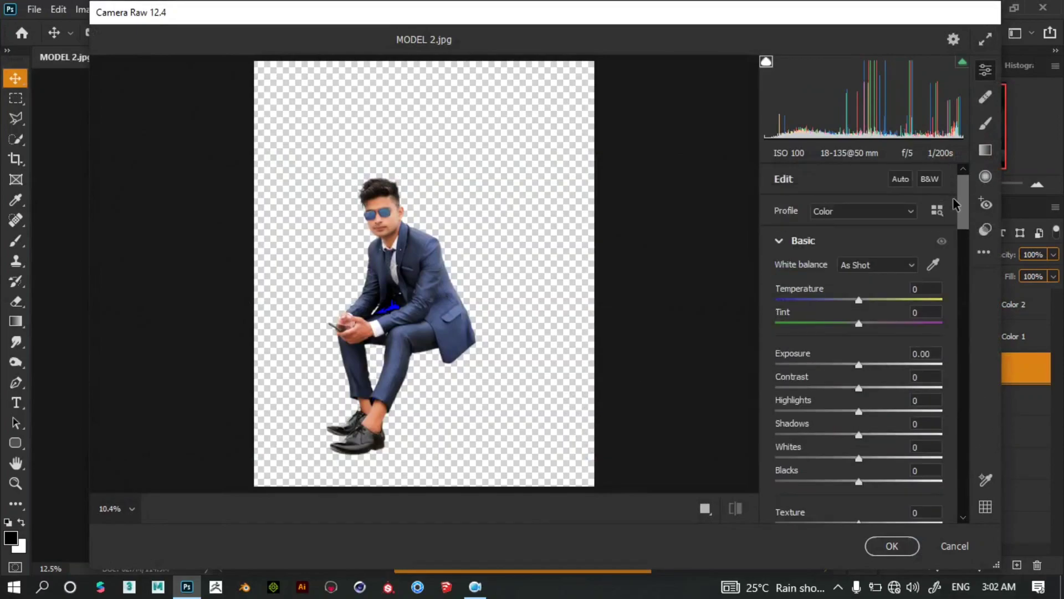
{"action": "left_click_drag", "start_coordinate": [859, 483], "coordinate": [852, 483]}
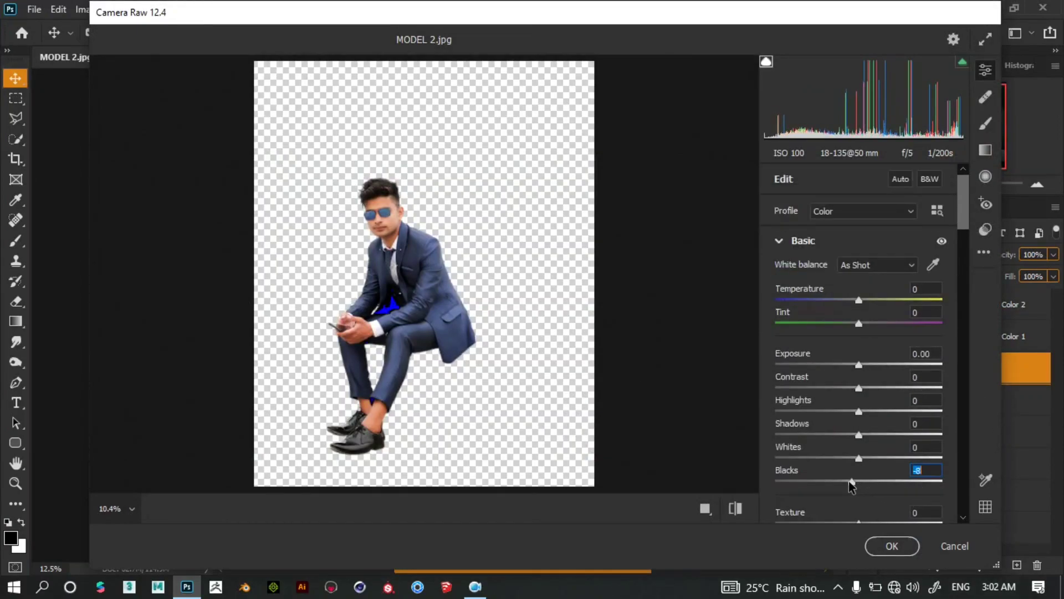
{"action": "left_click_drag", "start_coordinate": [861, 437], "coordinate": [852, 438]}
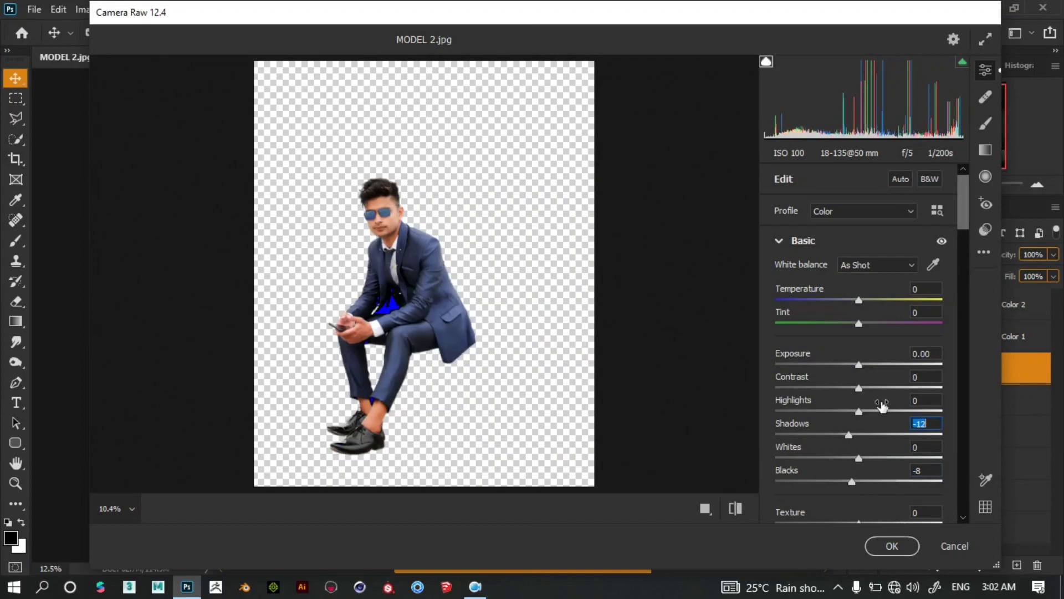
{"action": "left_click_drag", "start_coordinate": [860, 390], "coordinate": [863, 390]}
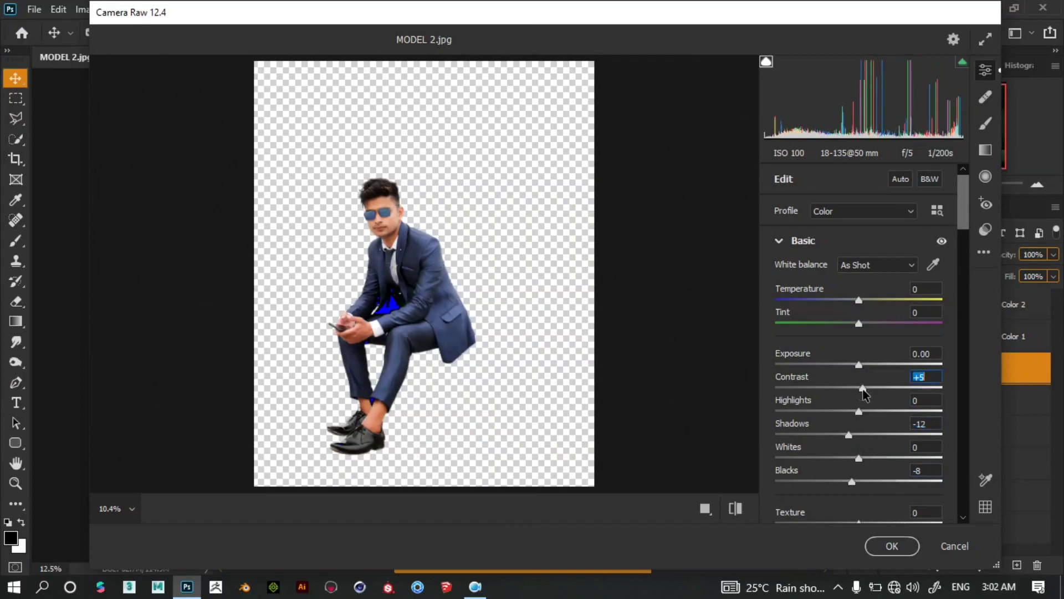
Set Oranges saturation -7, luminance +8, Aquas +6 and Blues +7, then apply.
{"action": "scroll", "coordinate": [904, 425], "scroll_direction": "down", "scroll_amount": 3}
{"action": "scroll", "coordinate": [904, 426], "scroll_direction": "down", "scroll_amount": 2}
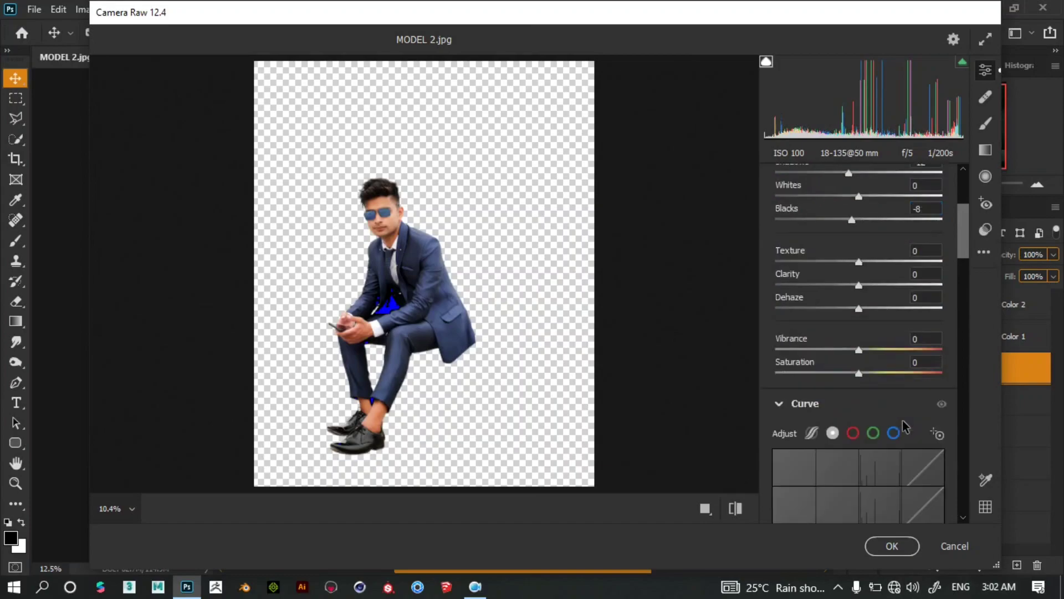
{"action": "scroll", "coordinate": [903, 424], "scroll_direction": "down", "scroll_amount": 3}
{"action": "scroll", "coordinate": [902, 421], "scroll_direction": "down", "scroll_amount": 3}
{"action": "scroll", "coordinate": [912, 460], "scroll_direction": "down", "scroll_amount": 3}
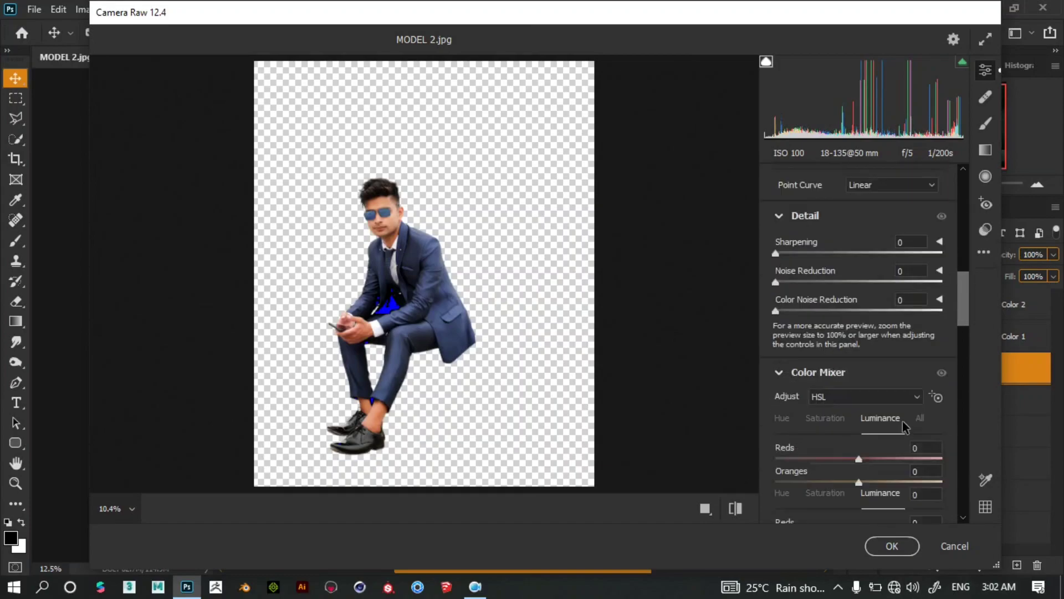
{"action": "scroll", "coordinate": [923, 500], "scroll_direction": "down", "scroll_amount": 3}
{"action": "left_click", "coordinate": [841, 314]}
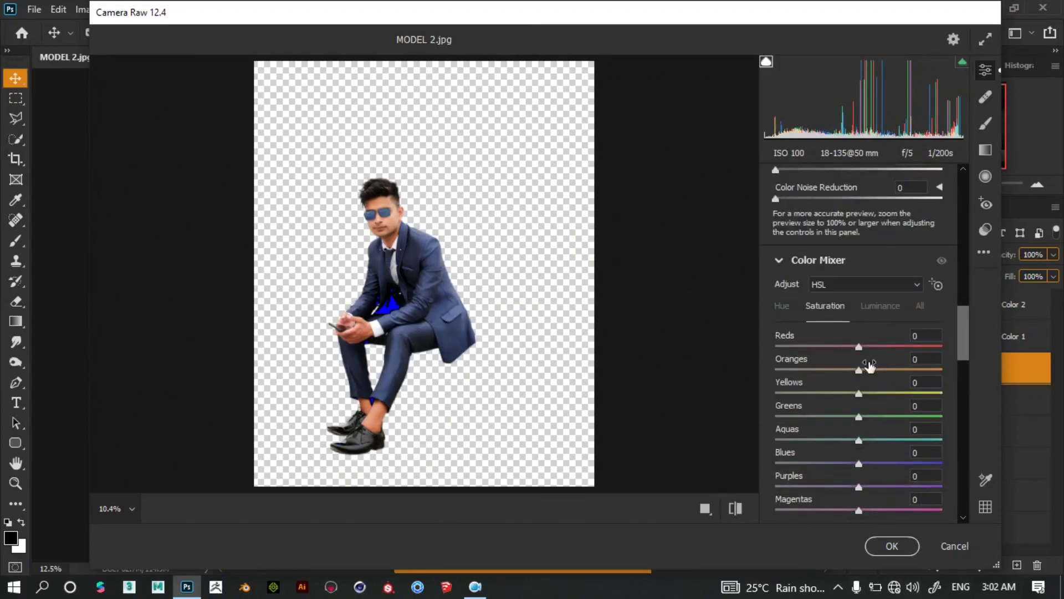
{"action": "left_click_drag", "start_coordinate": [861, 369], "coordinate": [865, 371]}
{"action": "left_click", "coordinate": [873, 306]}
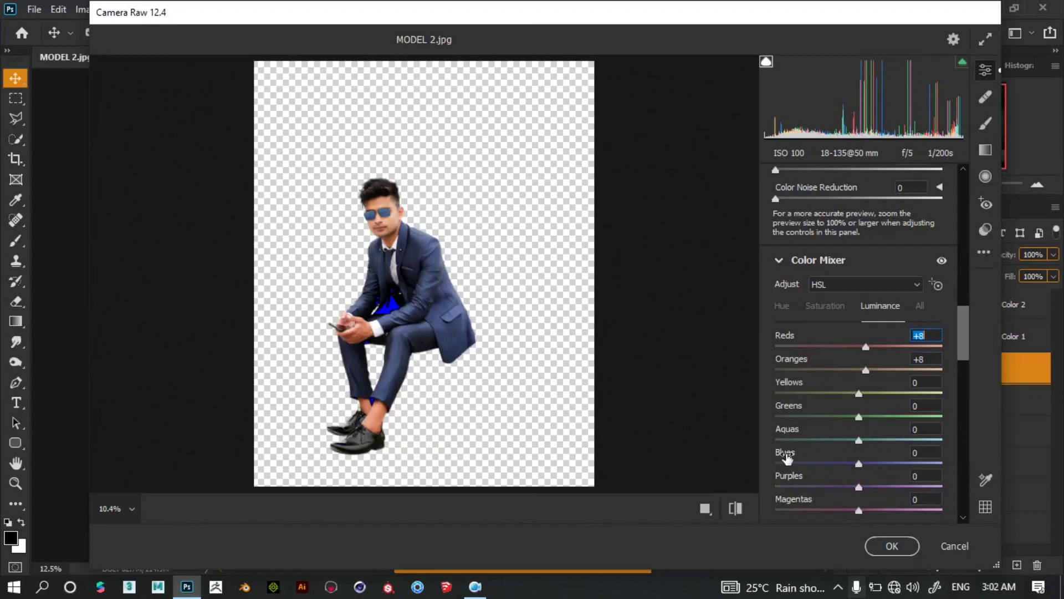
{"action": "left_click", "coordinate": [833, 309]}
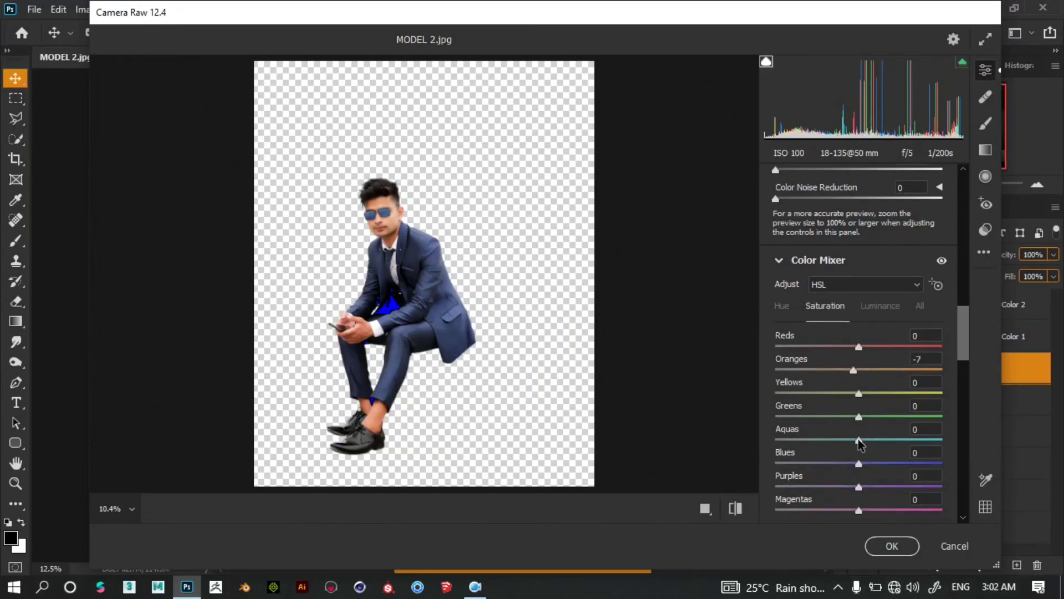
{"action": "left_click_drag", "start_coordinate": [859, 464], "coordinate": [863, 439]}
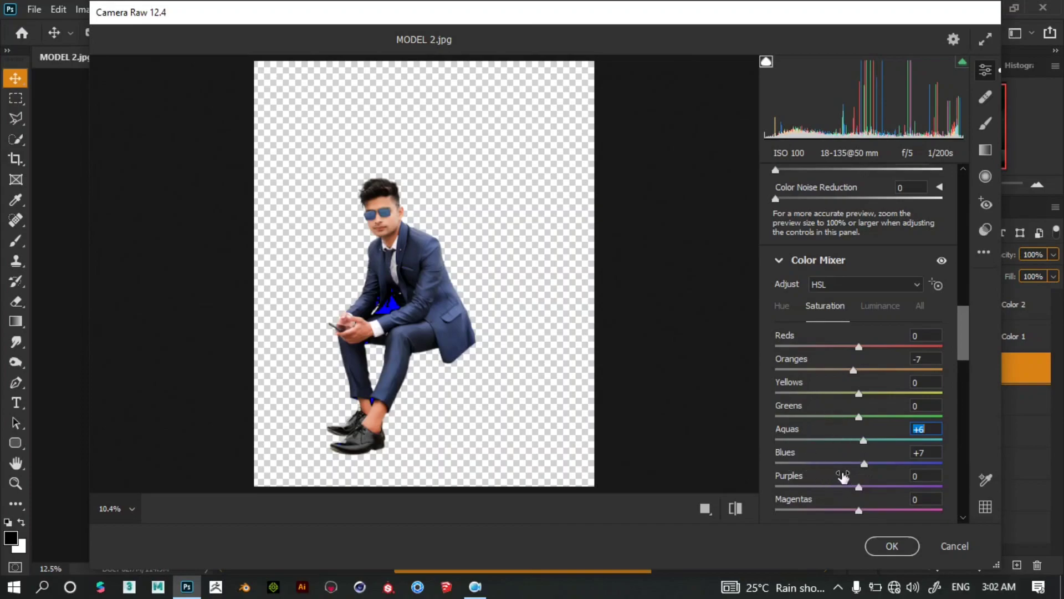
{"action": "left_click", "coordinate": [891, 547]}
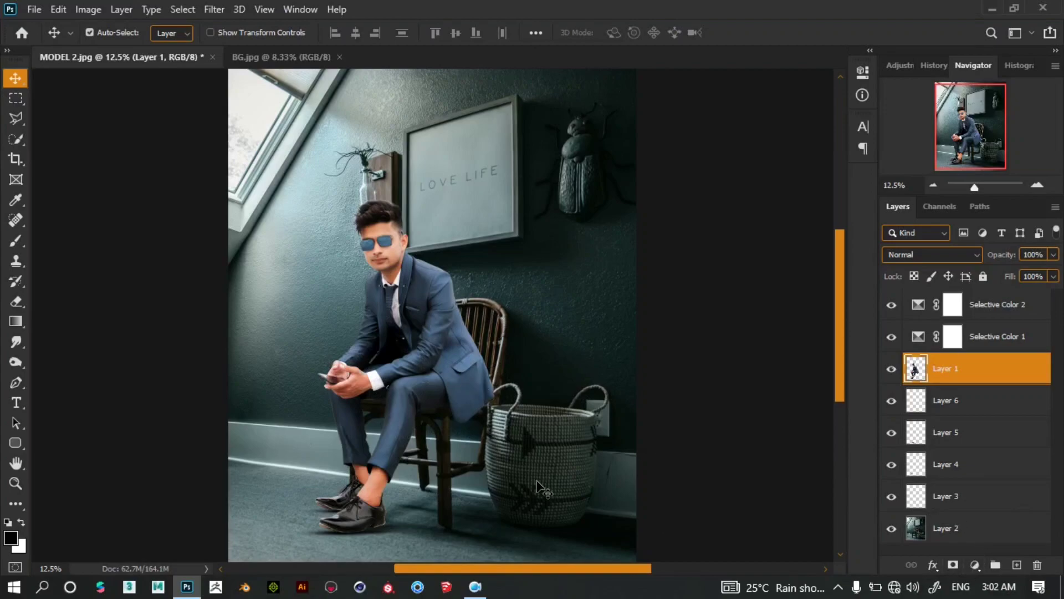
Add a Curves layer with the midtones raised, clip it to Layer 1, and invert its mask to black.
{"action": "left_click", "coordinate": [974, 563]}
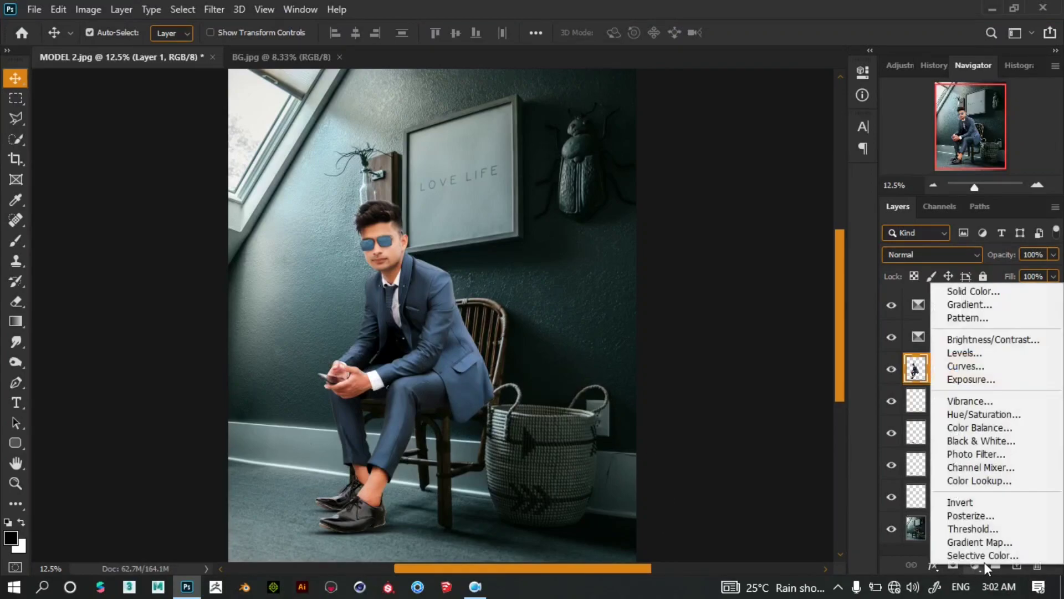
{"action": "left_click", "coordinate": [963, 365]}
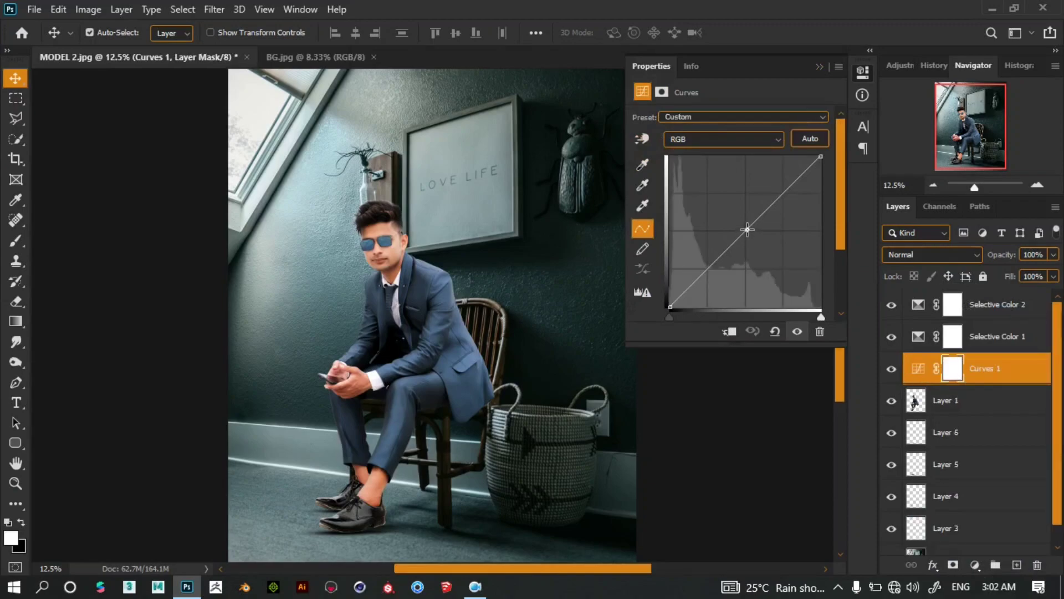
{"action": "left_click_drag", "start_coordinate": [748, 229], "coordinate": [736, 220]}
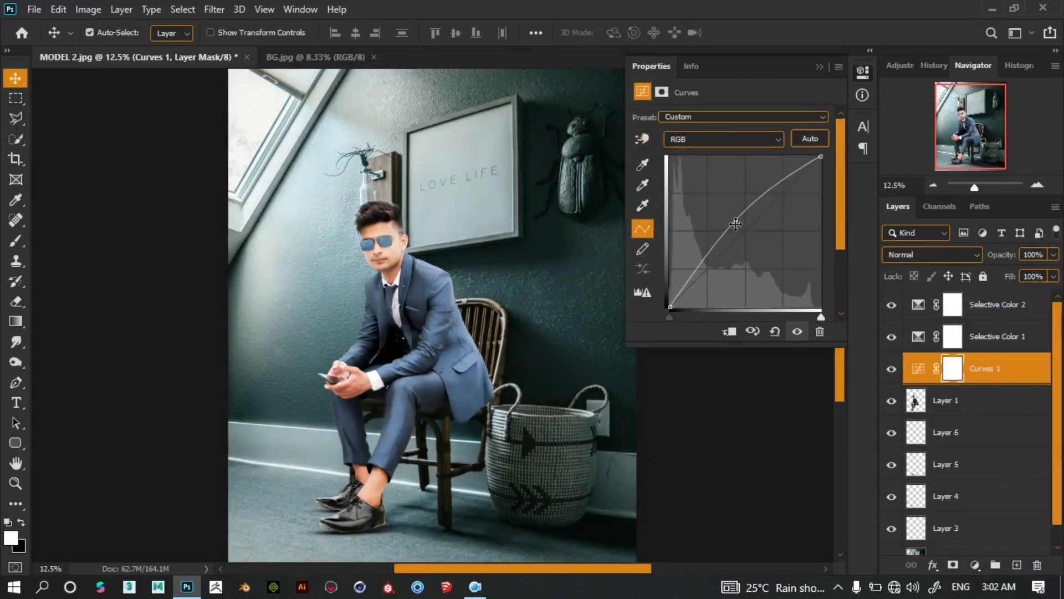
{"action": "left_click", "coordinate": [730, 332]}
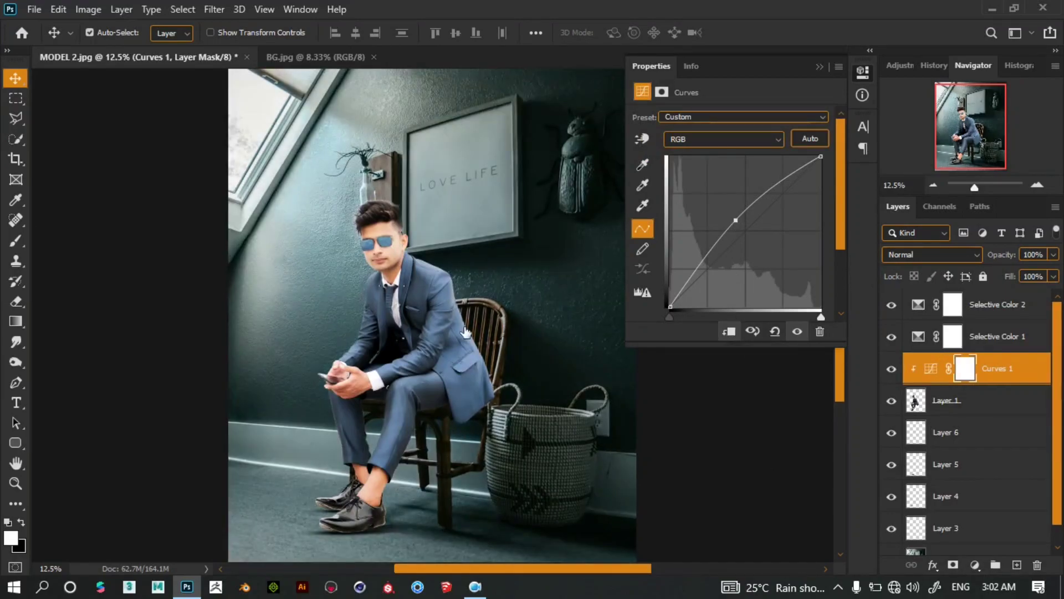
{"action": "left_click", "coordinate": [822, 66]}
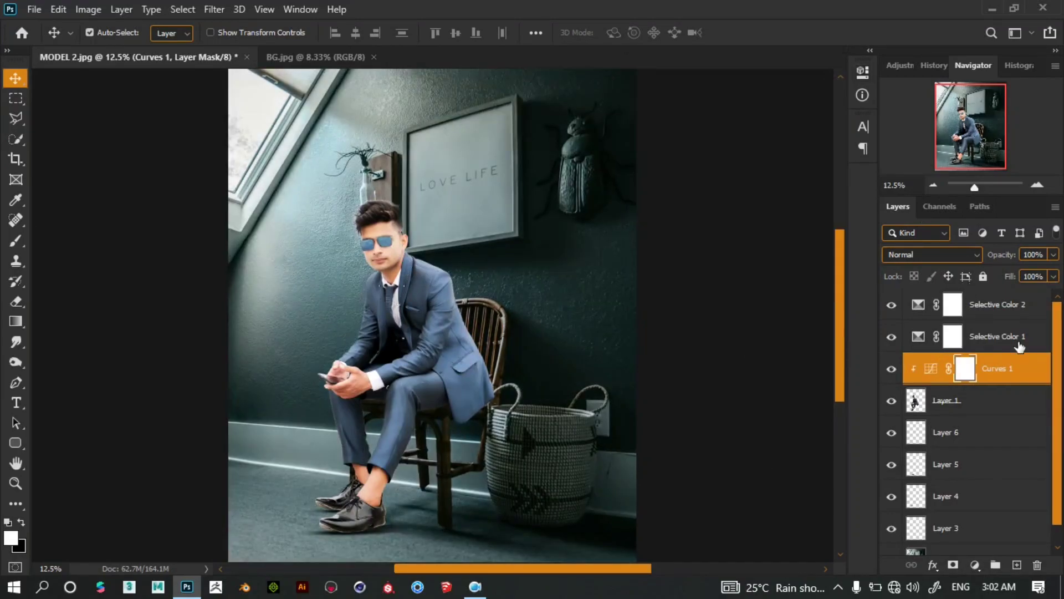
{"action": "key", "text": "ctrl+i"}
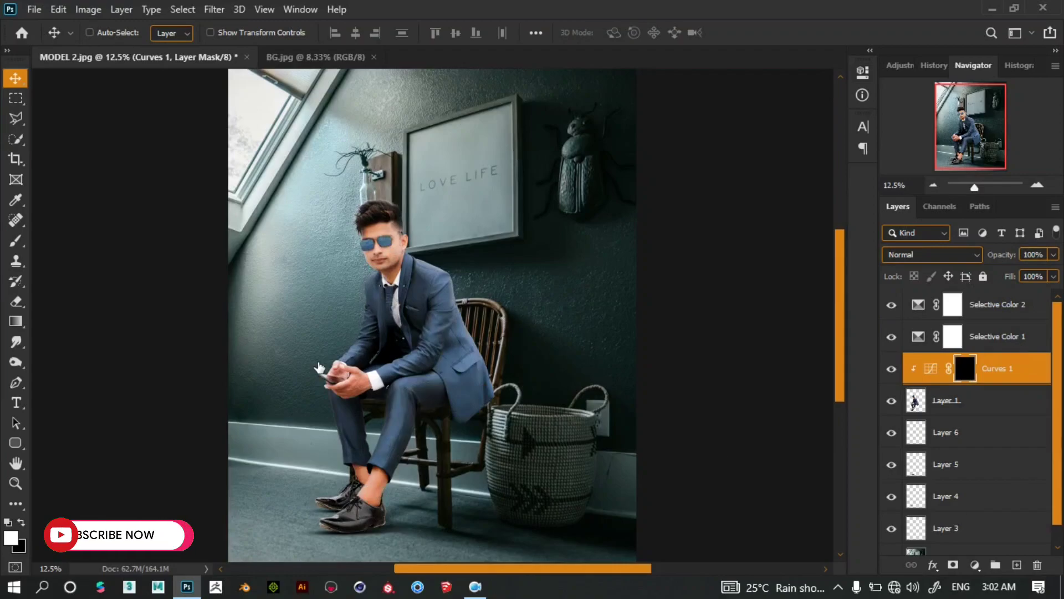
Zoom in on the man's chest and select the Brush tool with the Soft Round preset.
{"action": "mouse_move", "coordinate": [388, 293]}
{"action": "left_mouse_down"}
{"action": "mouse_move", "coordinate": [466, 339]}
{"action": "mouse_move", "coordinate": [481, 226]}
{"action": "left_mouse_up"}
{"action": "key", "text": "ctrl+plus"}
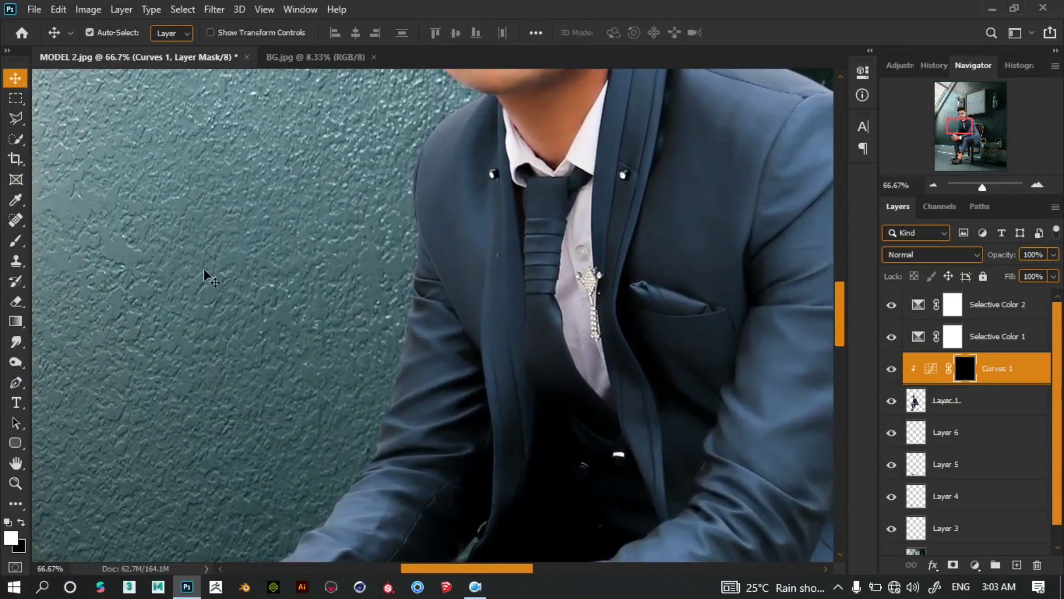
{"action": "left_click", "coordinate": [15, 241]}
{"action": "right_click", "coordinate": [16, 240]}
{"action": "left_click", "coordinate": [83, 239]}
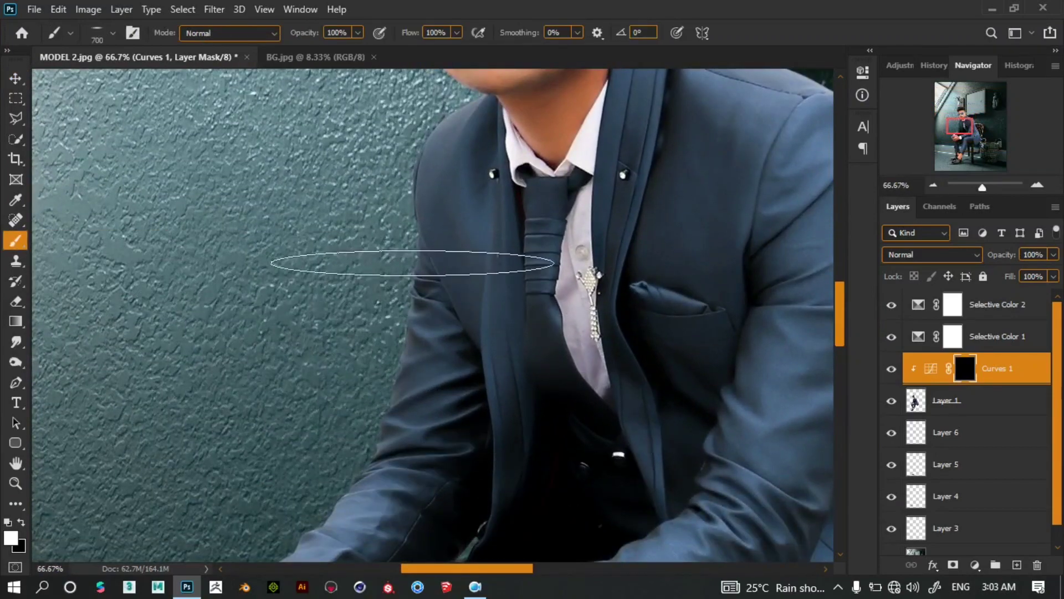
{"action": "left_click_drag", "start_coordinate": [429, 262], "coordinate": [395, 234]}
{"action": "right_click", "coordinate": [357, 276]}
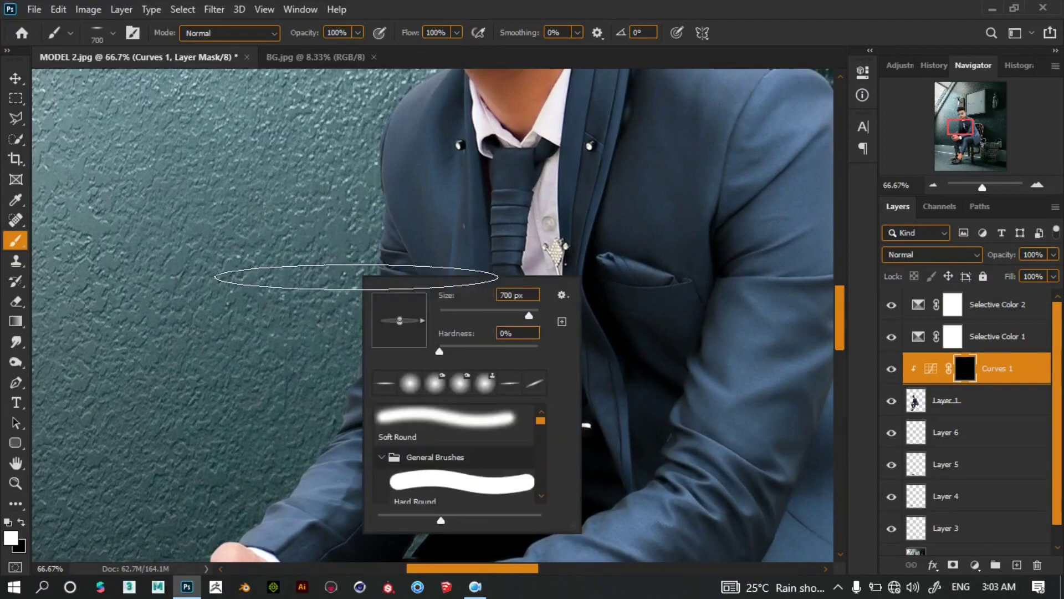
{"action": "left_click", "coordinate": [381, 381]}
{"action": "left_click_drag", "start_coordinate": [486, 334], "coordinate": [506, 414]}
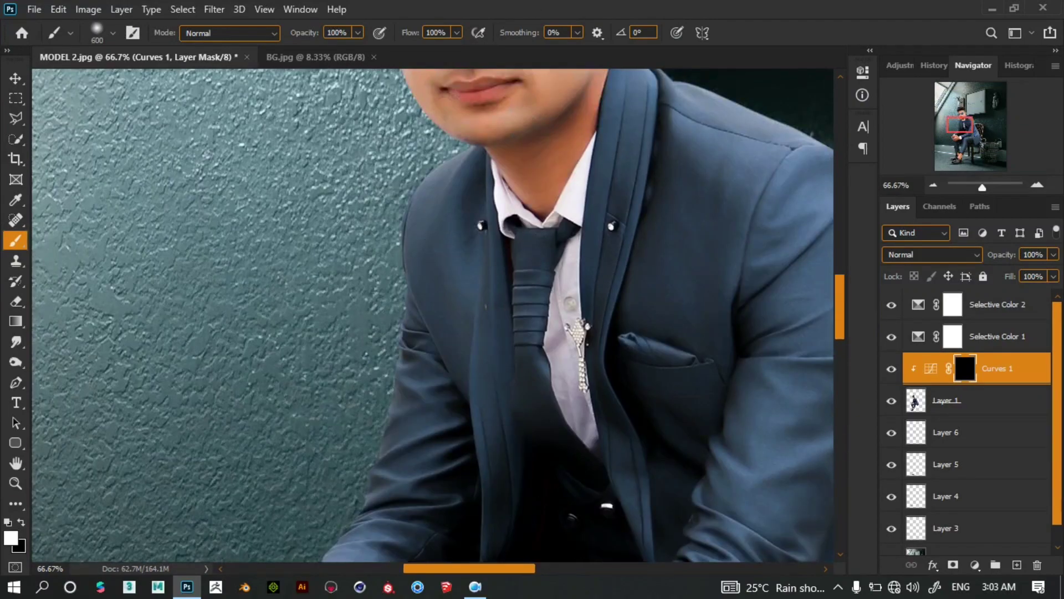
Shrink the brush to about 125 px and bring the hands and phone into view.
{"action": "key", "text": "bracketleft"}
{"action": "key", "text": "bracketleft"}
{"action": "key", "text": "bracketleft"}
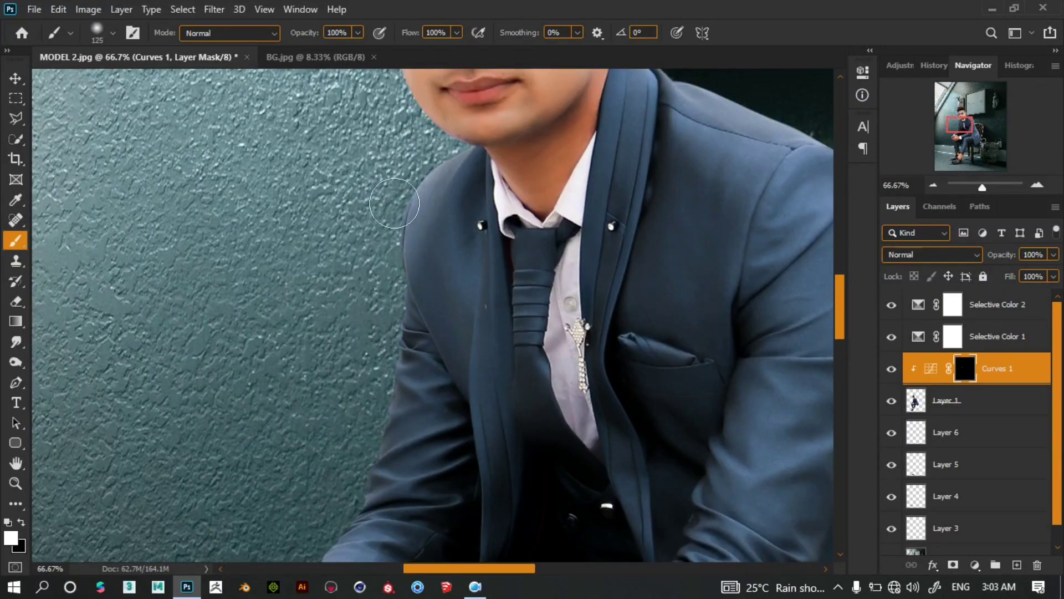
{"action": "scroll", "coordinate": [391, 332], "scroll_direction": "down", "scroll_amount": 5}
{"action": "scroll", "coordinate": [355, 388], "scroll_direction": "down", "scroll_amount": 1}
{"action": "key", "text": "bracketright"}
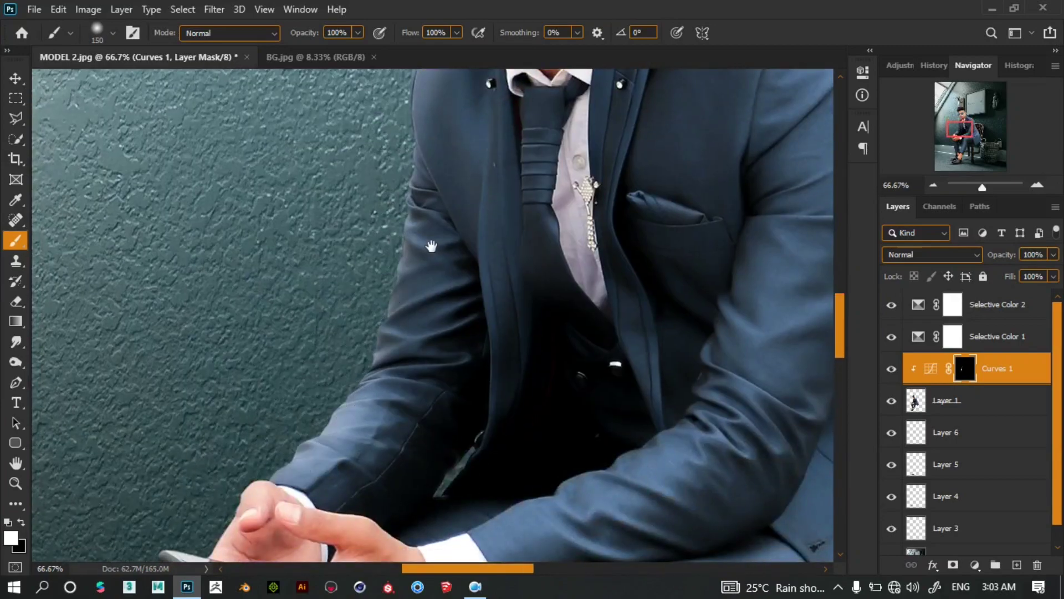
{"action": "scroll", "coordinate": [332, 416], "scroll_direction": "up", "scroll_amount": 4}
{"action": "key", "text": "bracketleft"}
{"action": "key", "text": "bracketleft"}
{"action": "key", "text": "bracketleft"}
{"action": "key", "text": "bracketleft"}
{"action": "key", "text": "bracketleft"}
{"action": "key", "text": "bracketleft"}
{"action": "key", "text": "bracketleft"}
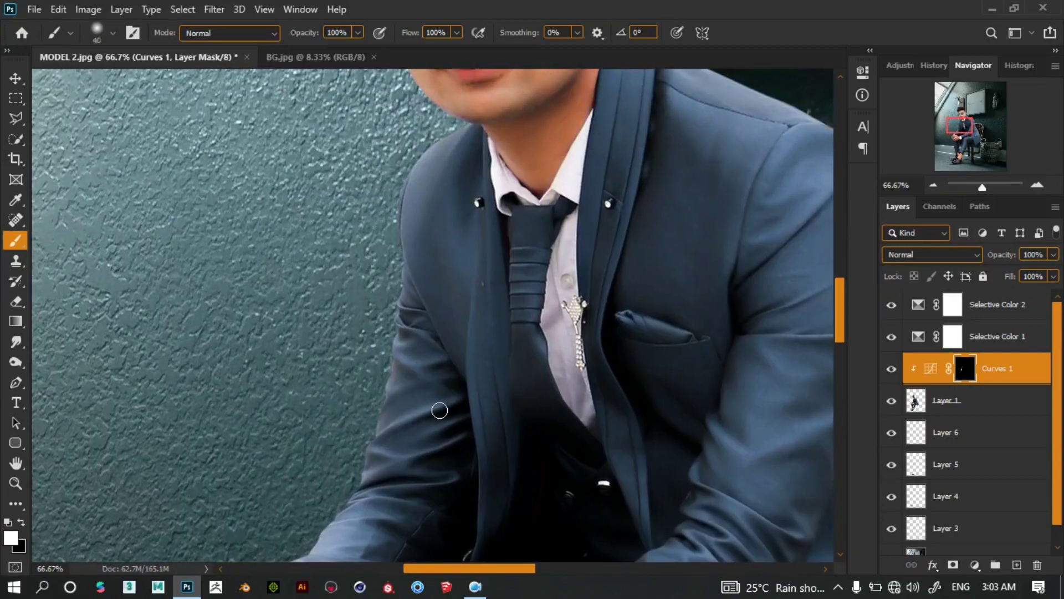
{"action": "left_click_drag", "start_coordinate": [452, 417], "coordinate": [483, 194]}
{"action": "key", "text": "bracketleft"}
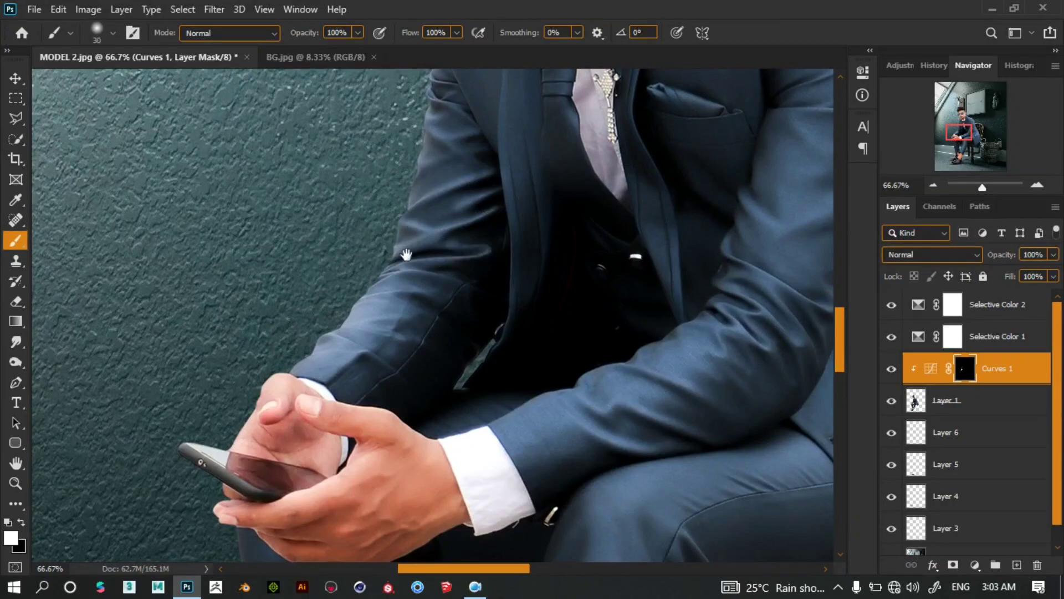
{"action": "left_click_drag", "start_coordinate": [408, 252], "coordinate": [442, 202]}
Fine-tune the brush size and zoom to 50% to frame the hands and thigh.
{"action": "key", "text": "bracketleft"}
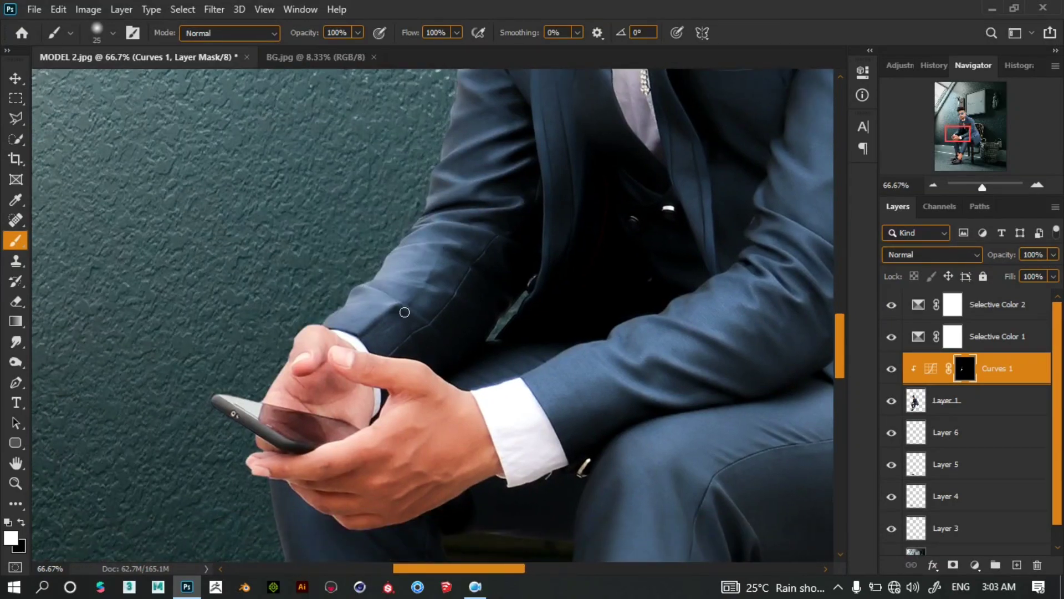
{"action": "scroll", "coordinate": [404, 309], "scroll_direction": "up", "scroll_amount": 1}
{"action": "scroll", "coordinate": [420, 280], "scroll_direction": "up", "scroll_amount": 4}
{"action": "key", "text": "bracketright"}
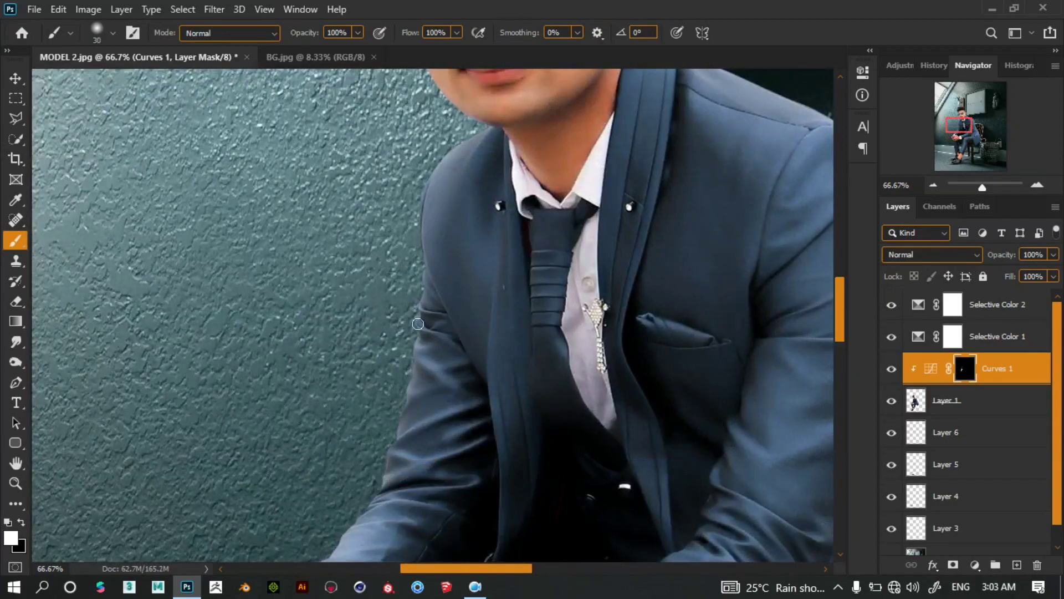
{"action": "key", "text": "ctrl+minus"}
{"action": "scroll", "coordinate": [459, 375], "scroll_direction": "down", "scroll_amount": 3}
{"action": "scroll", "coordinate": [353, 276], "scroll_direction": "down", "scroll_amount": 4}
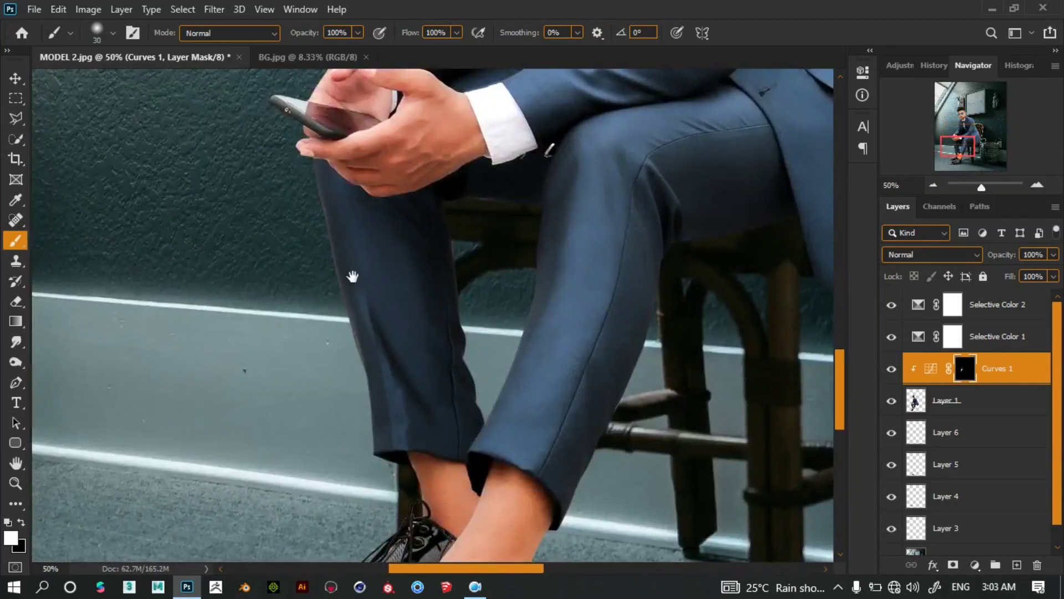
{"action": "key", "text": "bracketright"}
{"action": "key", "text": "bracketright"}
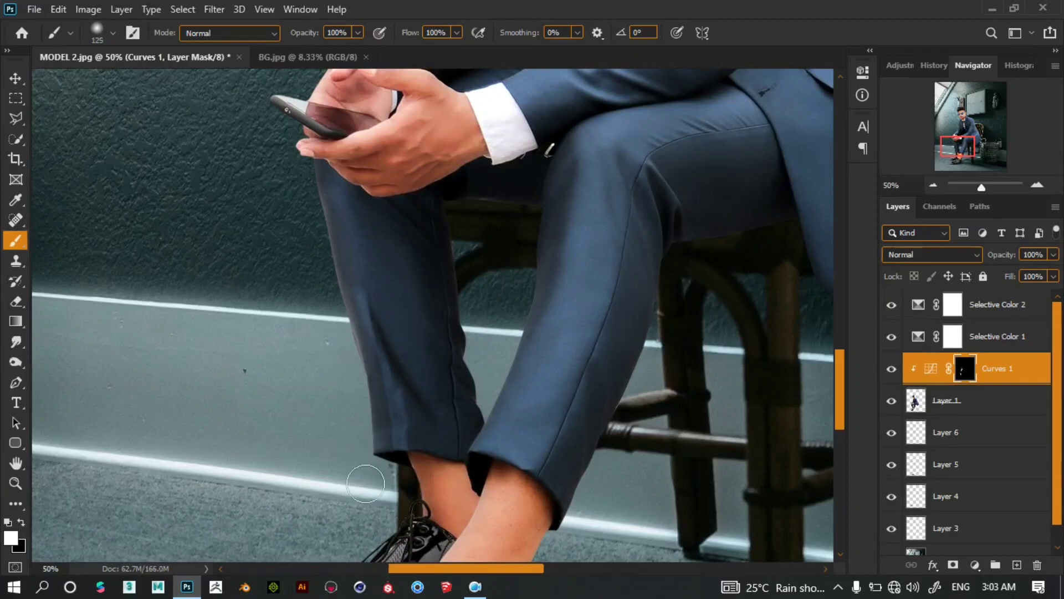
{"action": "scroll", "coordinate": [444, 373], "scroll_direction": "up", "scroll_amount": 2}
{"action": "left_click_drag", "start_coordinate": [444, 373], "coordinate": [405, 306]}
Paint brightening strokes onto the trouser leg in the Curves 1 mask.
{"action": "left_click_drag", "start_coordinate": [468, 215], "coordinate": [397, 368]}
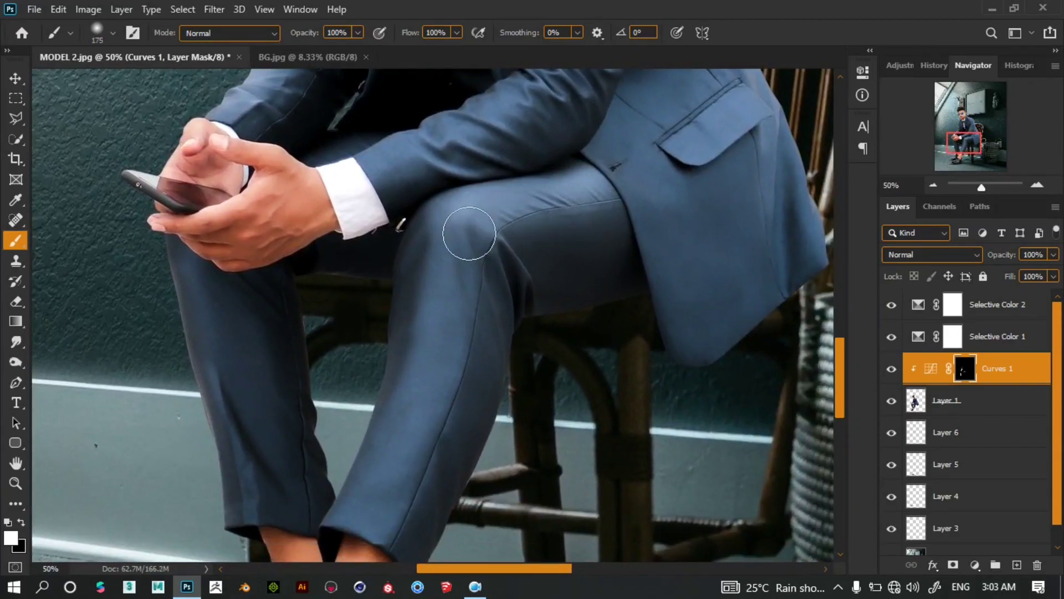
{"action": "key", "text": "bracketright"}
{"action": "key", "text": "bracketright"}
{"action": "key", "text": "bracketright"}
{"action": "left_click_drag", "start_coordinate": [398, 439], "coordinate": [437, 312]}
{"action": "scroll", "coordinate": [437, 313], "scroll_direction": "up", "scroll_amount": 3}
{"action": "scroll", "coordinate": [444, 428], "scroll_direction": "up", "scroll_amount": 3}
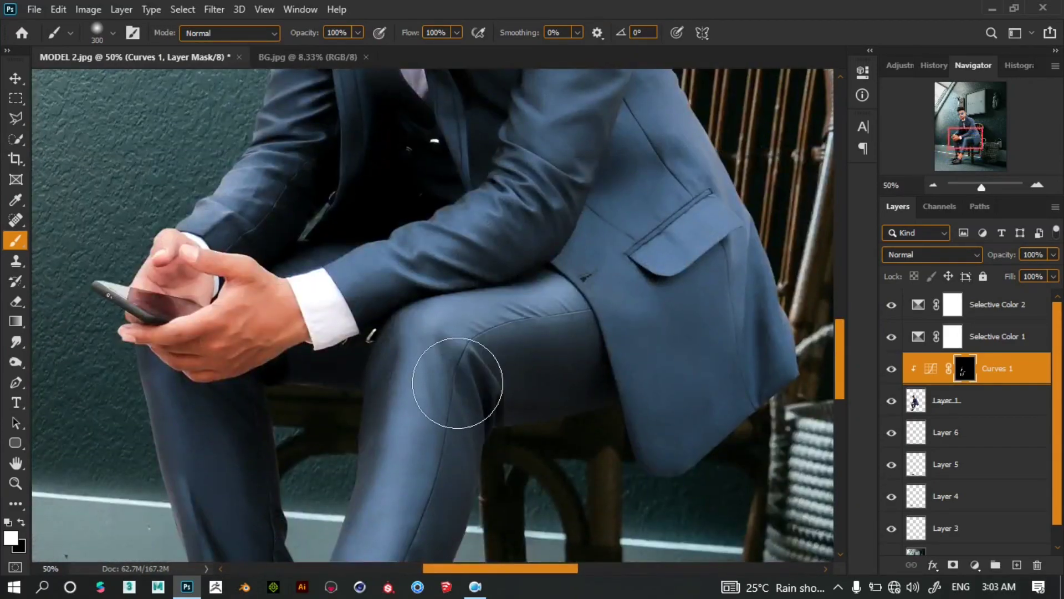
{"action": "scroll", "coordinate": [451, 380], "scroll_direction": "up", "scroll_amount": 2}
{"action": "key", "text": "bracketright"}
{"action": "key", "text": "bracketleft"}
{"action": "key", "text": "bracketleft"}
{"action": "key", "text": "bracketleft"}
{"action": "key", "text": "bracketleft"}
{"action": "key", "text": "bracketleft"}
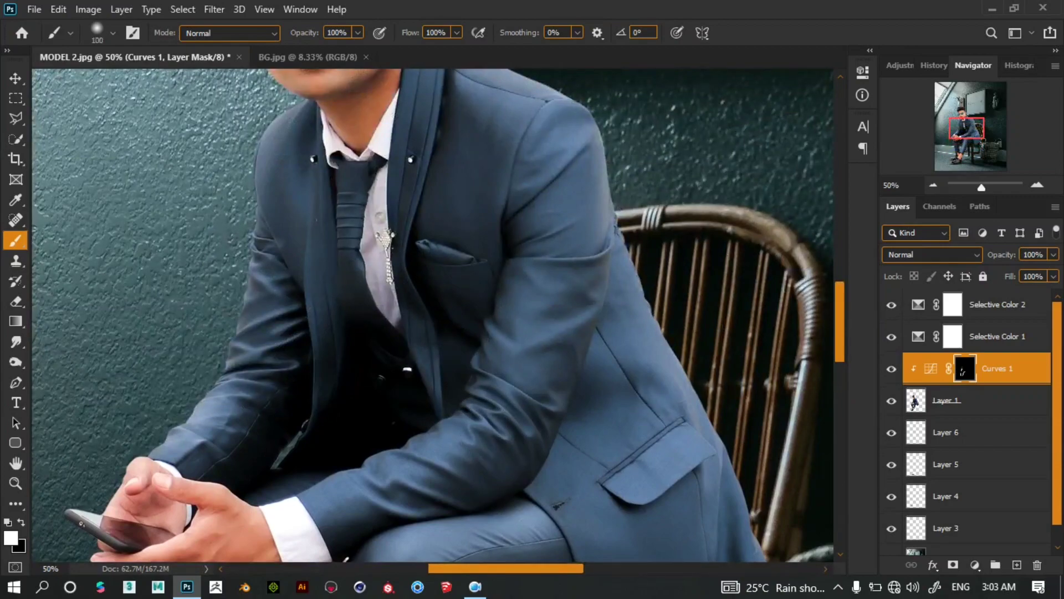
Brighten the sleeve from elbow to shoulder and more of the jacket with a smaller brush.
{"action": "key", "text": "bracketleft"}
{"action": "key", "text": "bracketleft"}
{"action": "key", "text": "bracketleft"}
{"action": "mouse_move", "coordinate": [491, 374]}
{"action": "left_mouse_down"}
{"action": "mouse_move", "coordinate": [549, 405]}
{"action": "mouse_move", "coordinate": [536, 429]}
{"action": "left_mouse_up"}
{"action": "key", "text": "bracketleft"}
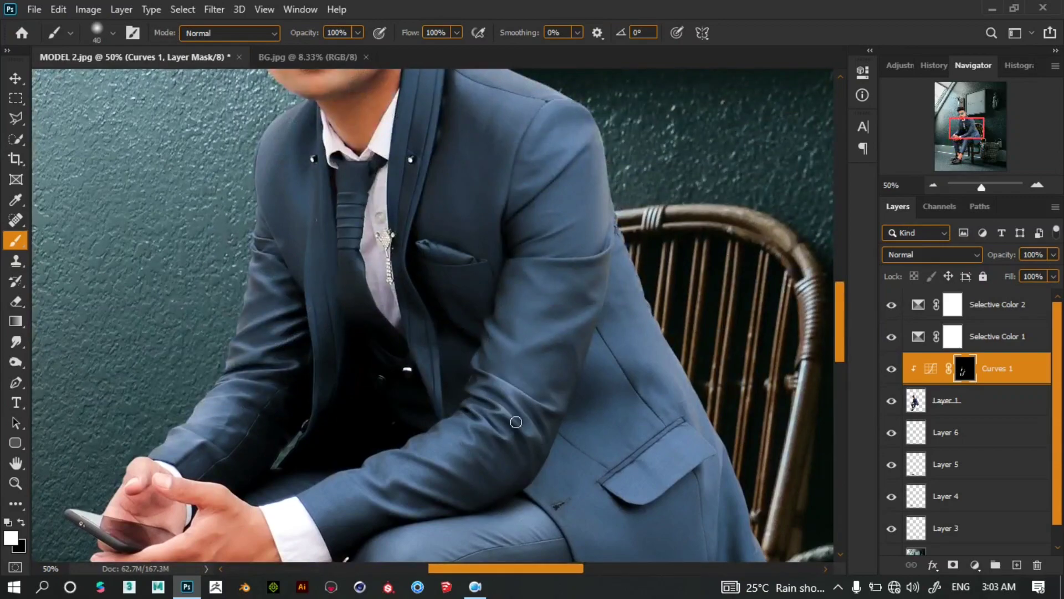
{"action": "key", "text": "bracketleft"}
{"action": "scroll", "coordinate": [485, 395], "scroll_direction": "up", "scroll_amount": 3}
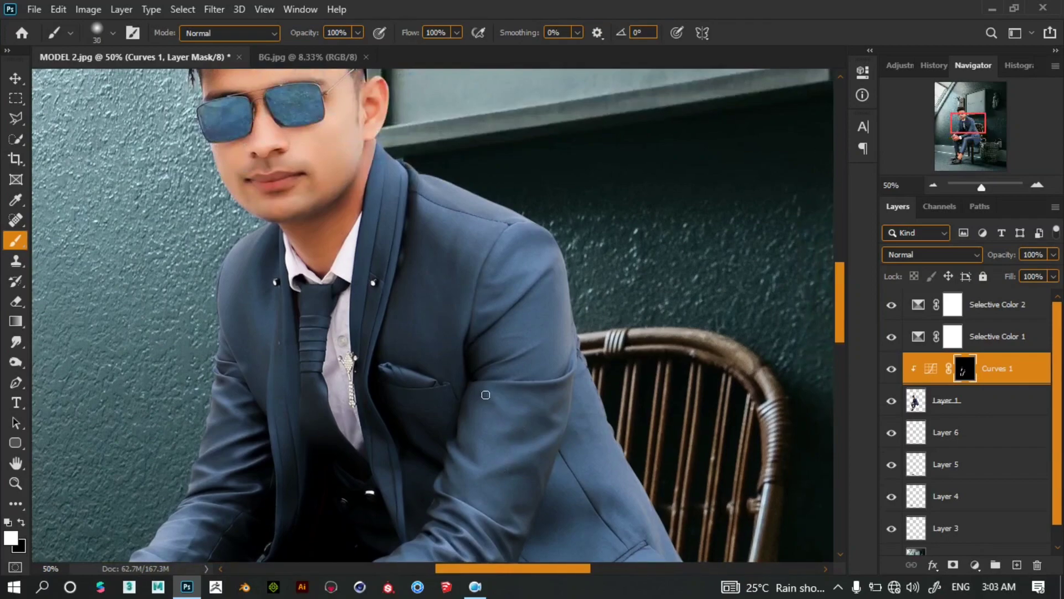
{"action": "left_click_drag", "start_coordinate": [504, 383], "coordinate": [568, 368]}
{"action": "mouse_move", "coordinate": [485, 341]}
{"action": "left_mouse_down"}
{"action": "mouse_move", "coordinate": [467, 302]}
{"action": "mouse_move", "coordinate": [527, 290]}
{"action": "left_mouse_up"}
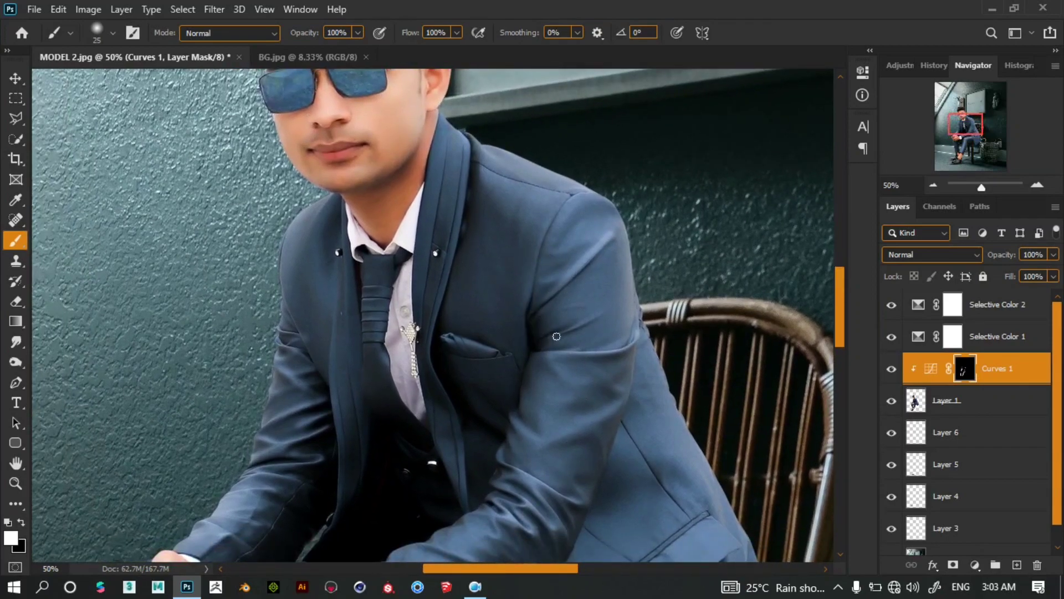
{"action": "key", "text": "ctrl+minus"}
{"action": "left_click_drag", "start_coordinate": [514, 293], "coordinate": [572, 302]}
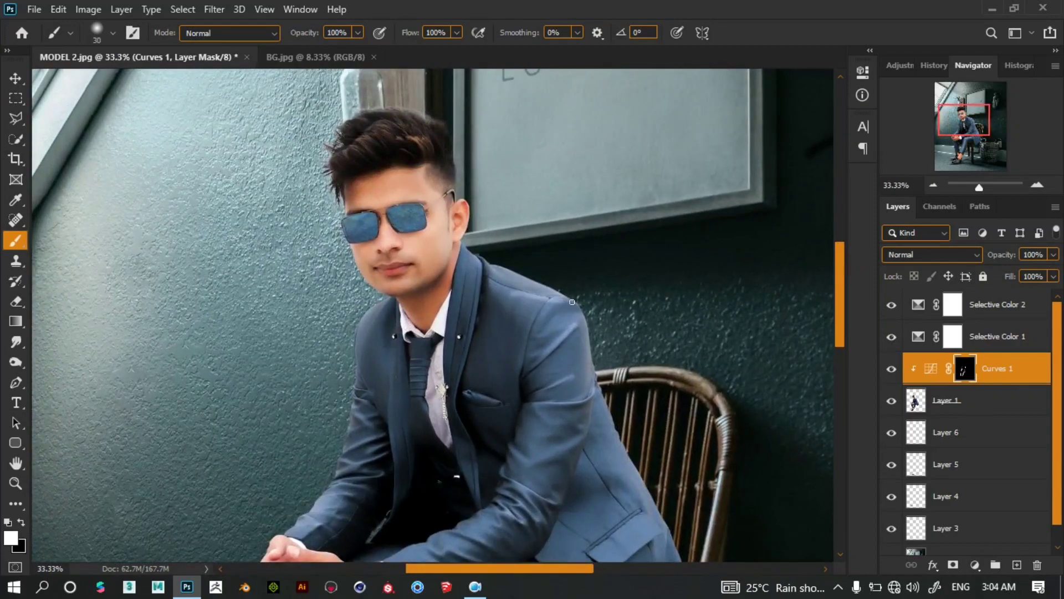
Lower brush opacity to 71%, enlarge it to 500 px, and zoom out over the legs and basket.
{"action": "left_click_drag", "start_coordinate": [326, 35], "coordinate": [279, 35]}
{"action": "key", "text": "bracketright"}
{"action": "key", "text": "bracketright"}
{"action": "key", "text": "bracketright"}
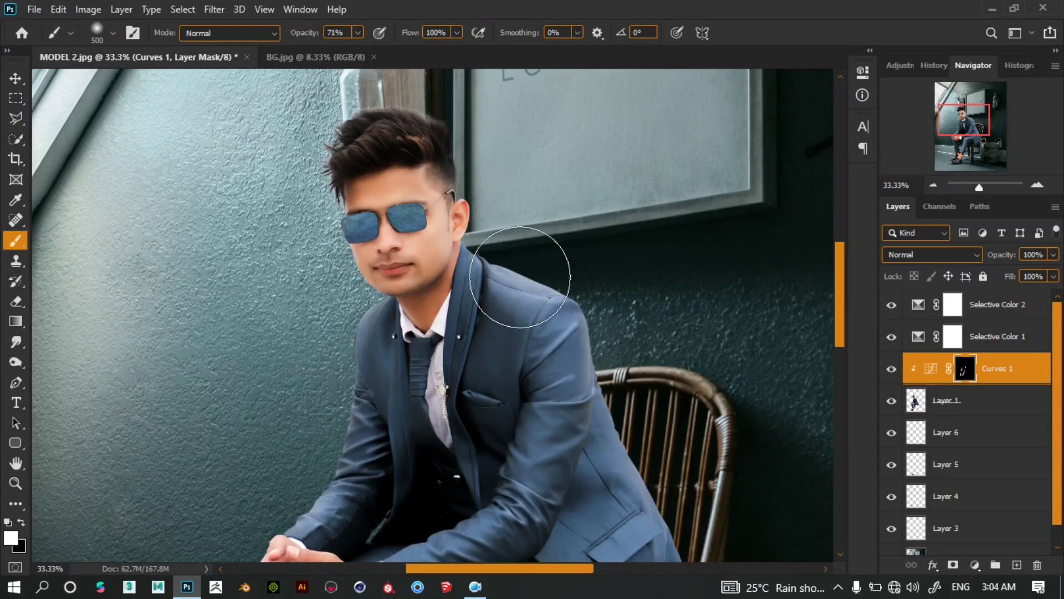
{"action": "key", "text": "ctrl+minus"}
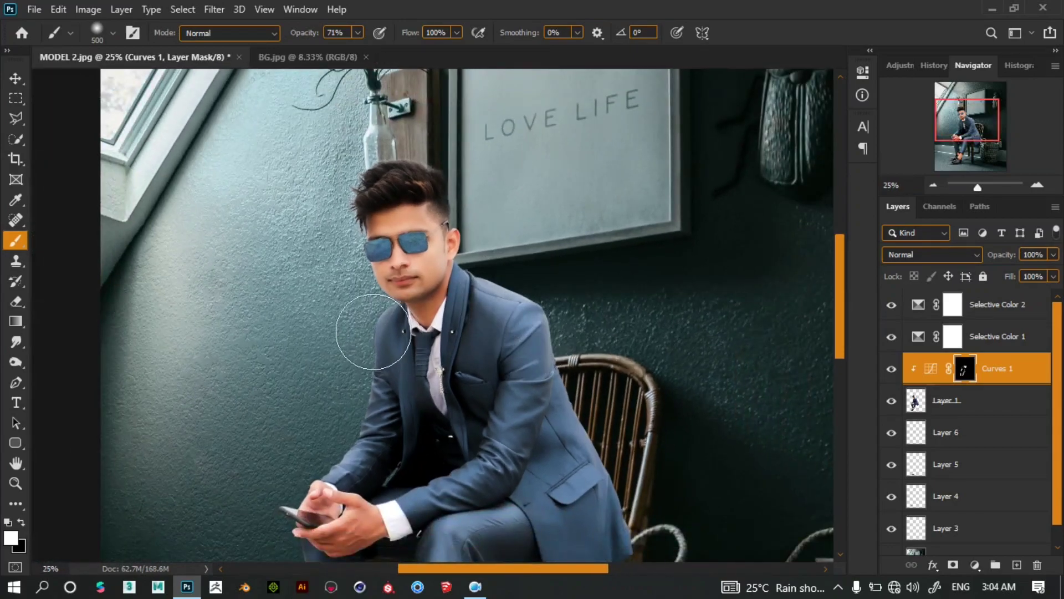
{"action": "left_click_drag", "start_coordinate": [355, 403], "coordinate": [299, 209]}
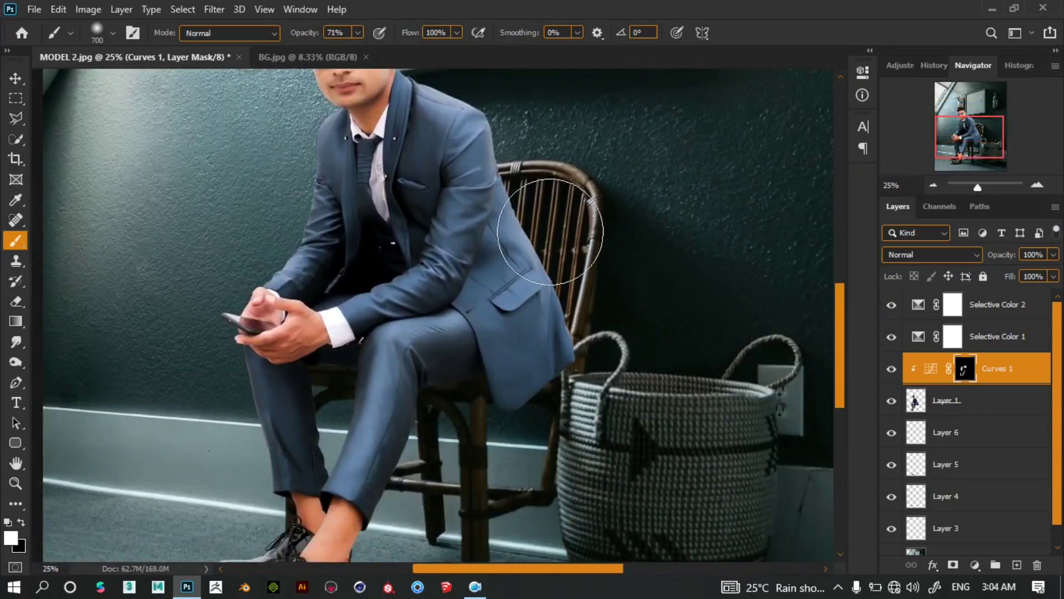
{"action": "left_click_drag", "start_coordinate": [516, 341], "coordinate": [510, 251]}
{"action": "key", "text": "bracketleft"}
{"action": "key", "text": "ctrl+minus"}
{"action": "key", "text": "ctrl+minus"}
{"action": "key", "text": "ctrl+minus"}
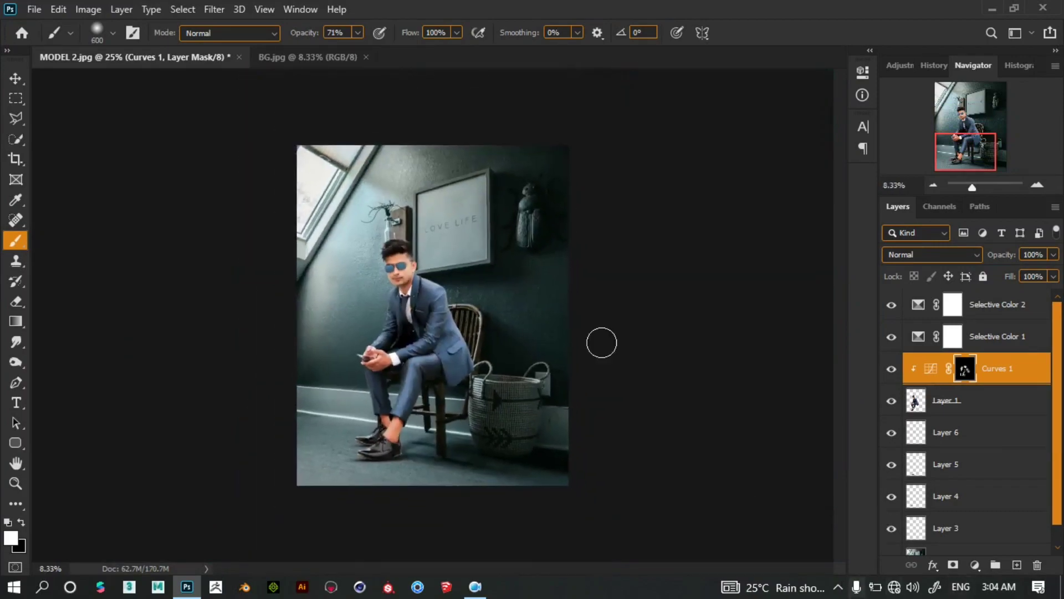
Select the Move tool, then open Dust.jpg from the Desktop EDIT folder.
{"action": "key", "text": "ctrl+plus"}
{"action": "left_click", "coordinate": [15, 79]}
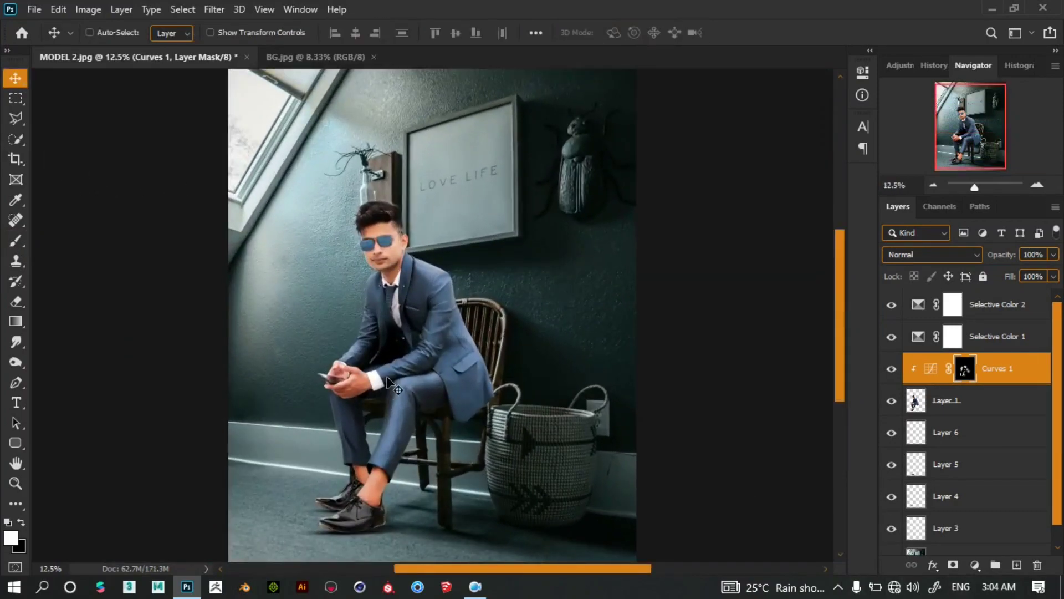
{"action": "key", "text": "ctrl"}
{"action": "left_click", "coordinate": [43, 9]}
{"action": "left_click", "coordinate": [49, 37]}
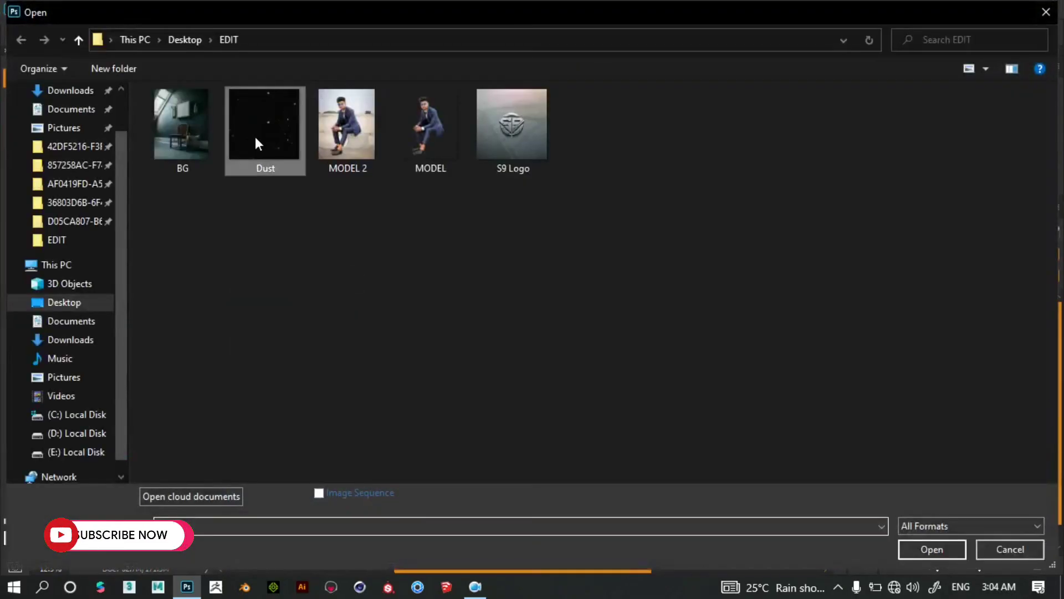
{"action": "double_click", "coordinate": [256, 139]}
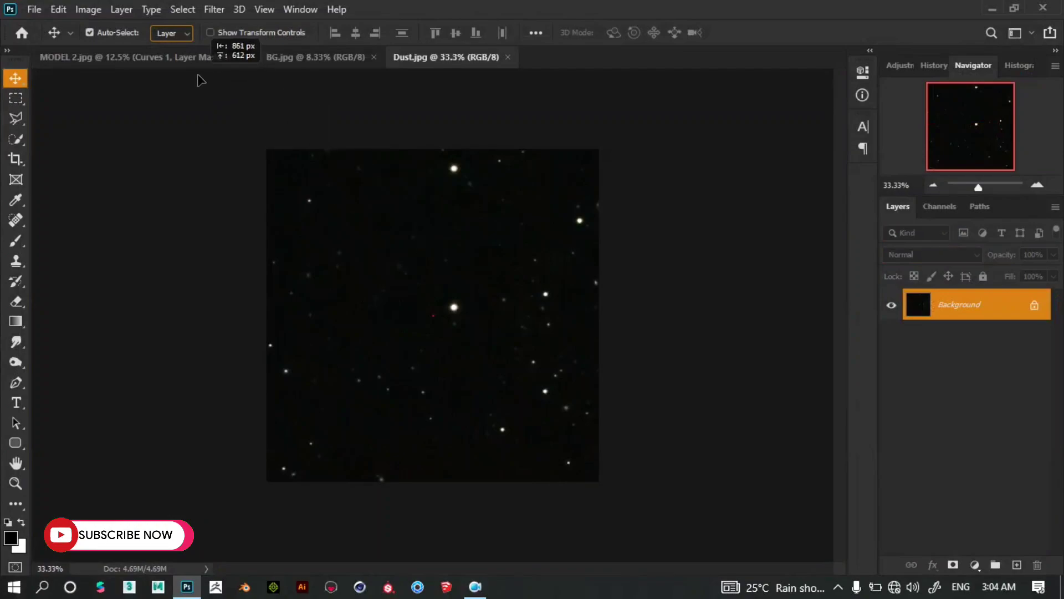
Drag the Dust image into MODEL 2, raise its Levels black input to about 24, and set Screen blending.
{"action": "mouse_move", "coordinate": [200, 81]}
{"action": "left_mouse_down"}
{"action": "mouse_move", "coordinate": [358, 292]}
{"action": "mouse_move", "coordinate": [435, 287]}
{"action": "left_mouse_up"}
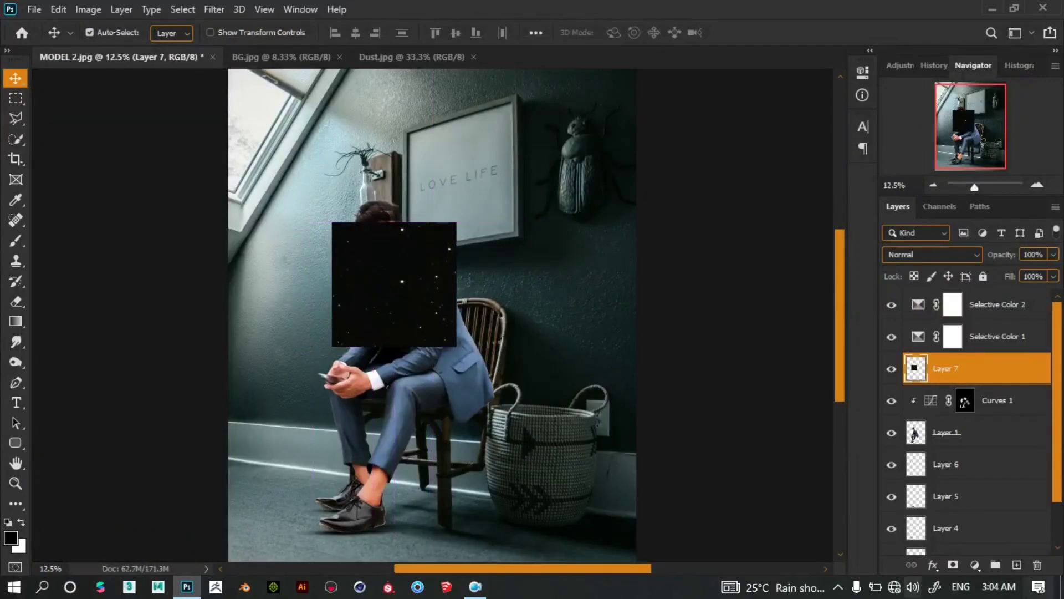
{"action": "key", "text": "ctrl+l"}
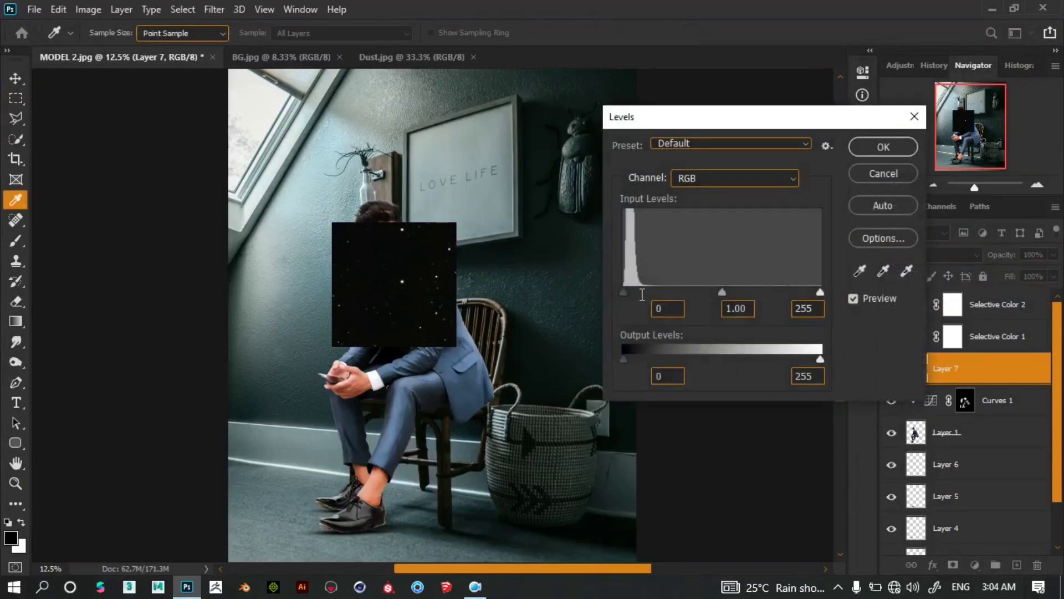
{"action": "left_click_drag", "start_coordinate": [623, 291], "coordinate": [642, 292]}
{"action": "left_click", "coordinate": [883, 147]}
{"action": "key", "text": "v"}
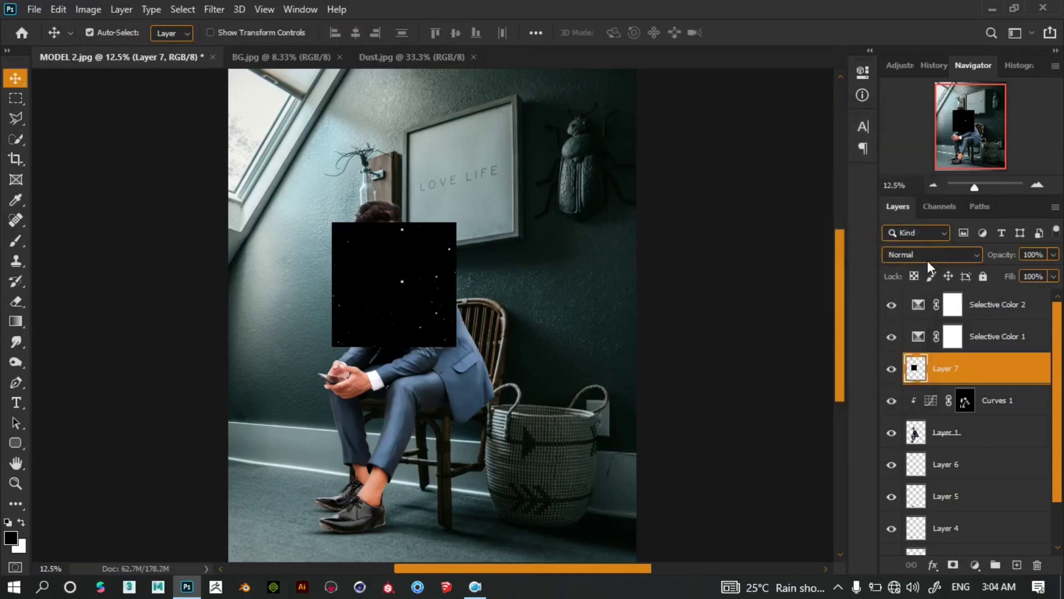
{"action": "left_click", "coordinate": [926, 256]}
{"action": "left_click", "coordinate": [906, 316]}
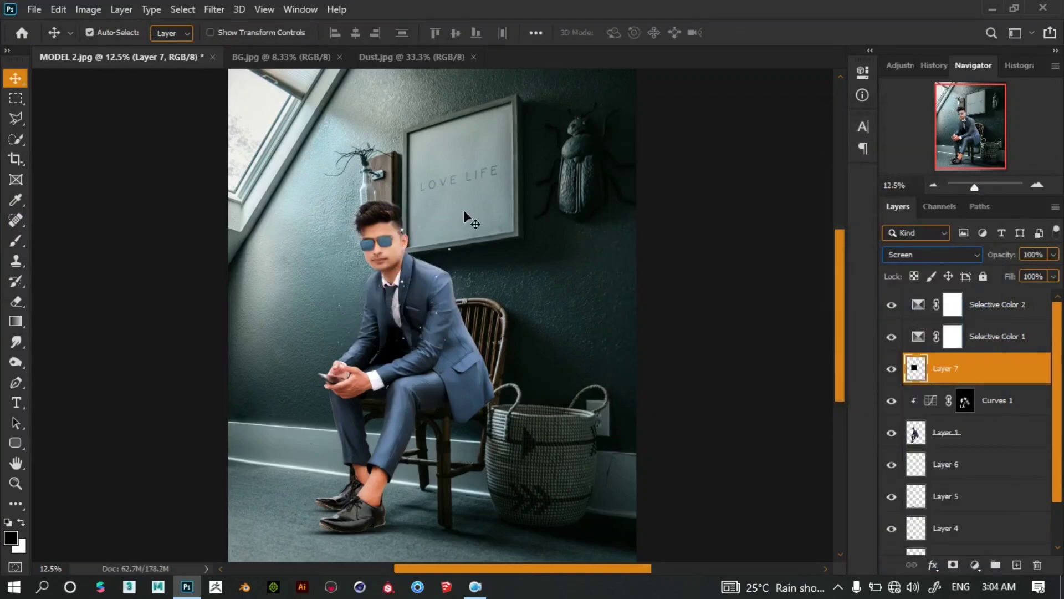
Move, enlarge and tilt the dust layer over the upper-left window light.
{"action": "left_click_drag", "start_coordinate": [189, 144], "coordinate": [235, 177]}
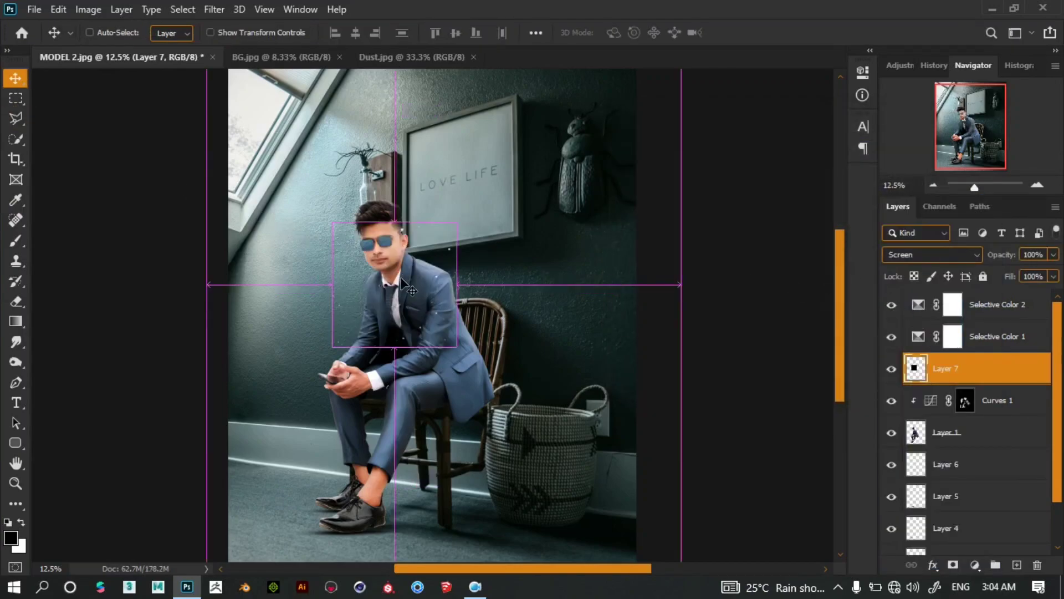
{"action": "key", "text": "ctrl+t"}
{"action": "mouse_move", "coordinate": [262, 224]}
{"action": "left_mouse_down"}
{"action": "mouse_move", "coordinate": [317, 254]}
{"action": "mouse_move", "coordinate": [269, 207]}
{"action": "left_mouse_up"}
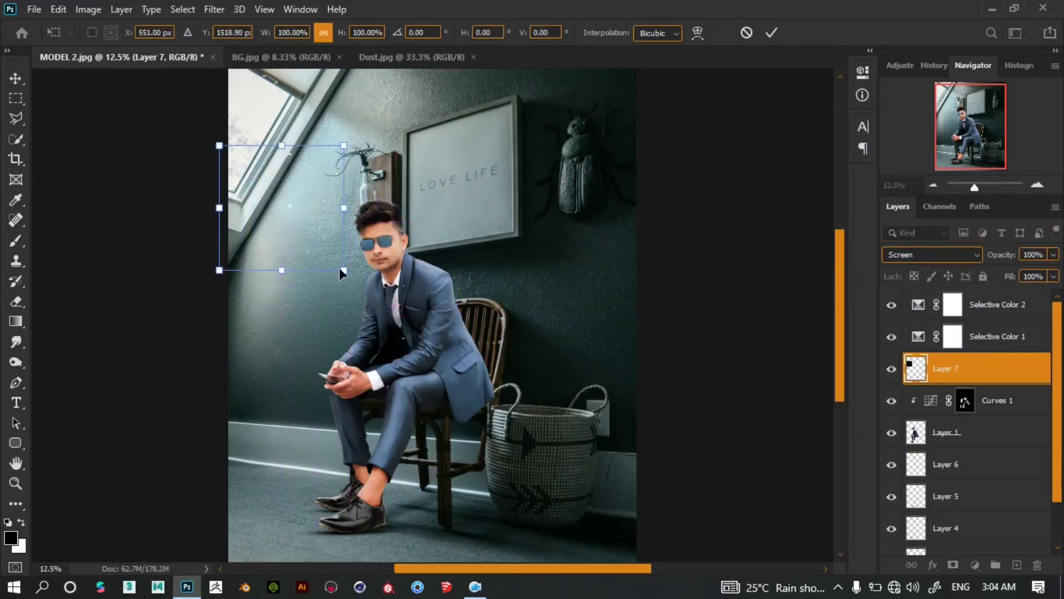
{"action": "mouse_move", "coordinate": [344, 268]}
{"action": "left_mouse_down"}
{"action": "mouse_move", "coordinate": [351, 276]}
{"action": "mouse_move", "coordinate": [285, 297]}
{"action": "mouse_move", "coordinate": [296, 310]}
{"action": "left_mouse_up"}
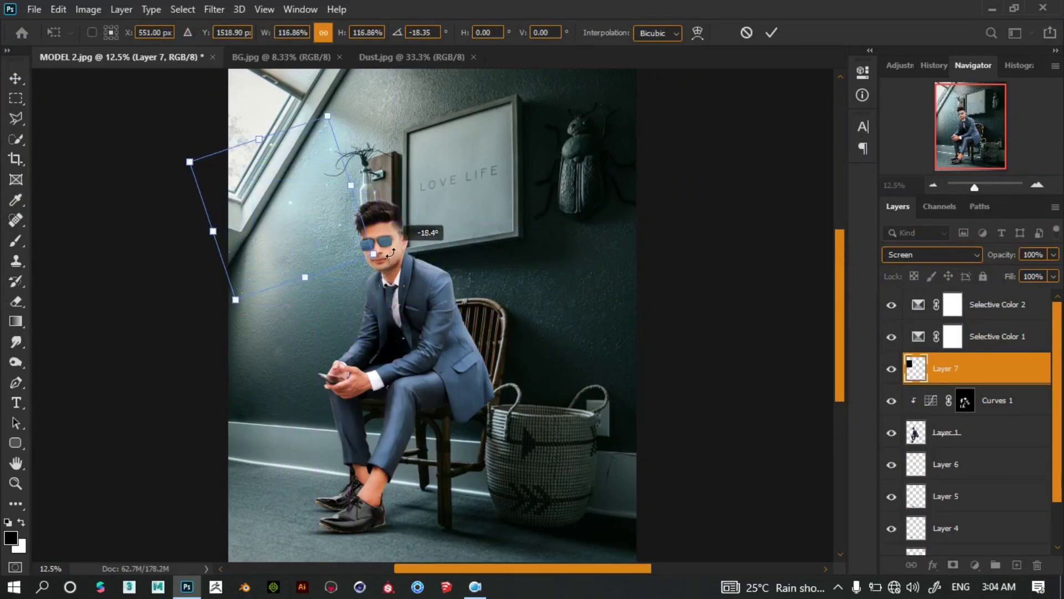
{"action": "key", "text": "Return"}
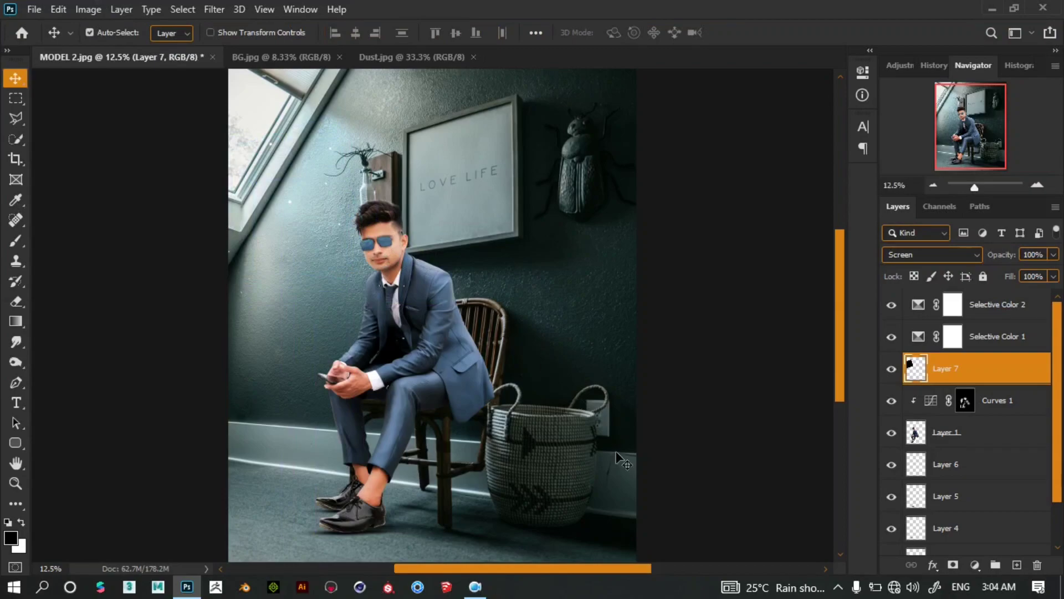
{"action": "key", "text": "ctrl+minus"}
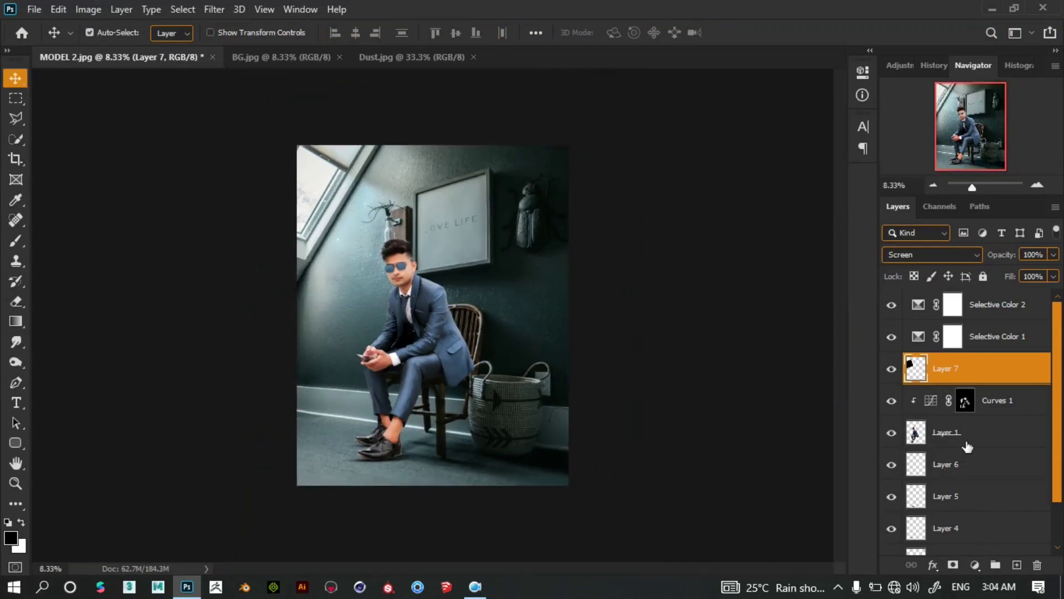
Add a Gradient Fill above Selective Color 2 with Radial style, Scale 210% and Reverse on.
{"action": "left_click", "coordinate": [1009, 313]}
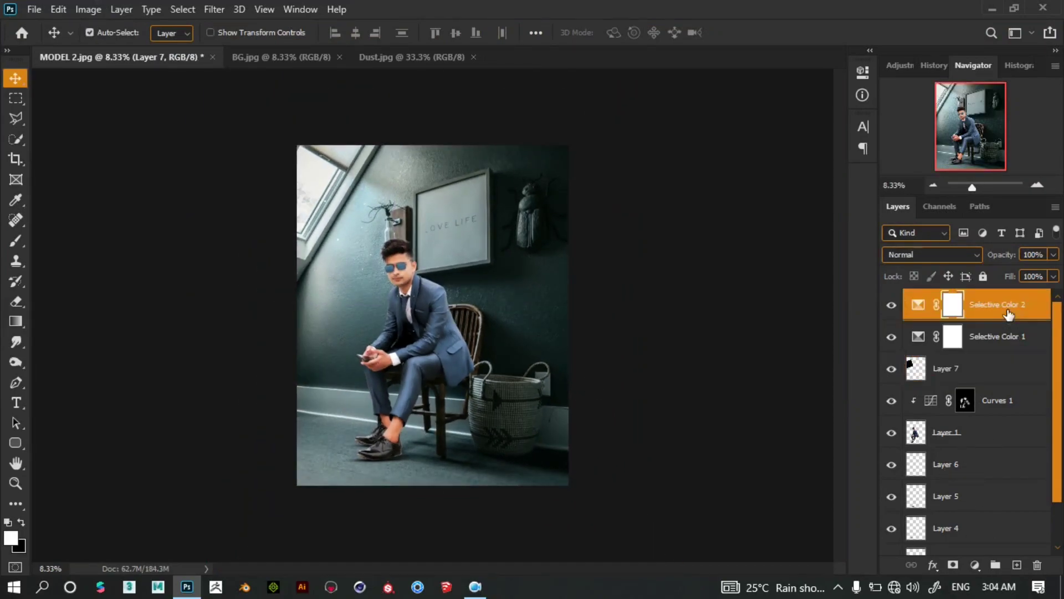
{"action": "left_click", "coordinate": [976, 567]}
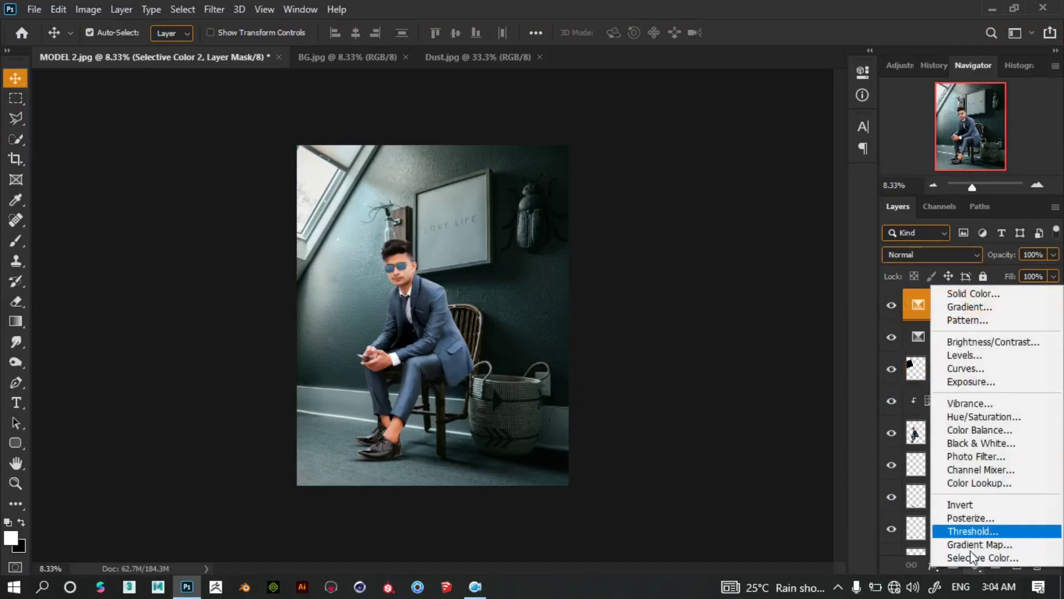
{"action": "left_click", "coordinate": [974, 308]}
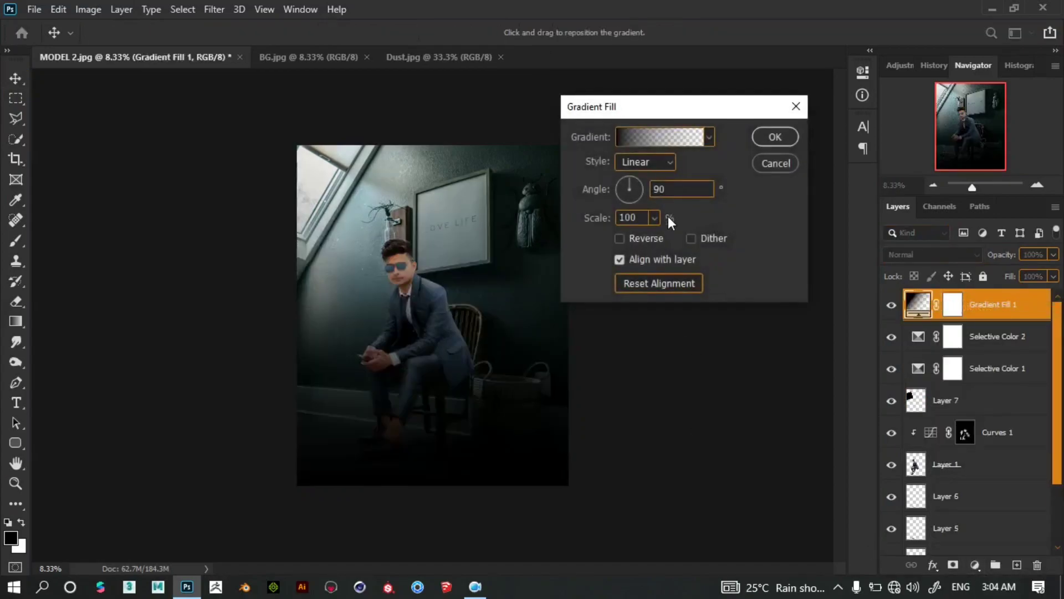
{"action": "left_click", "coordinate": [655, 217]}
{"action": "mouse_move", "coordinate": [656, 236]}
{"action": "left_mouse_down"}
{"action": "mouse_move", "coordinate": [671, 236]}
{"action": "mouse_move", "coordinate": [661, 236]}
{"action": "left_mouse_up"}
{"action": "left_click", "coordinate": [653, 162]}
{"action": "left_click", "coordinate": [646, 190]}
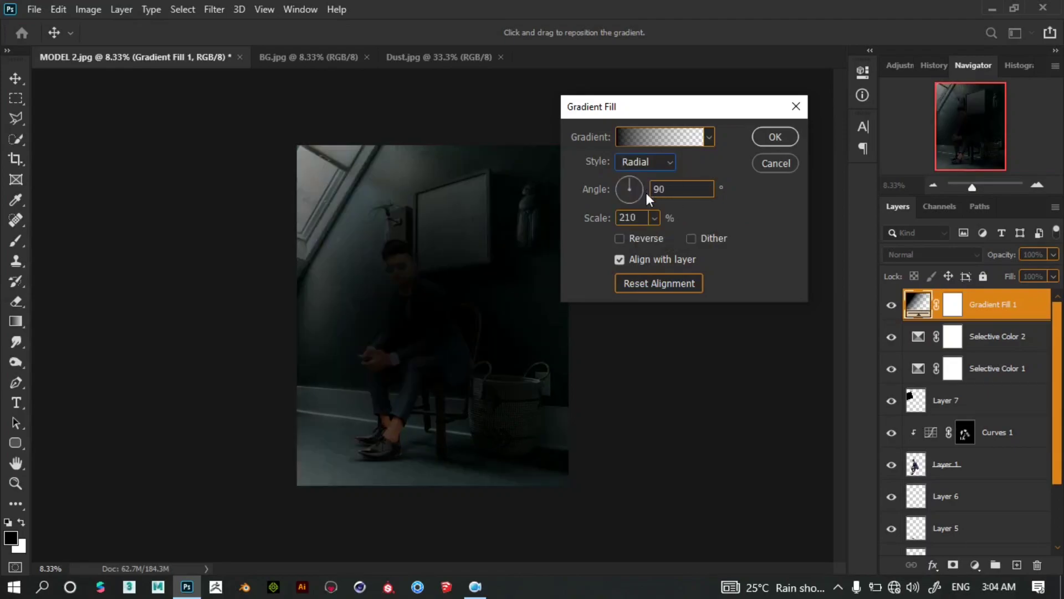
{"action": "left_click", "coordinate": [620, 239]}
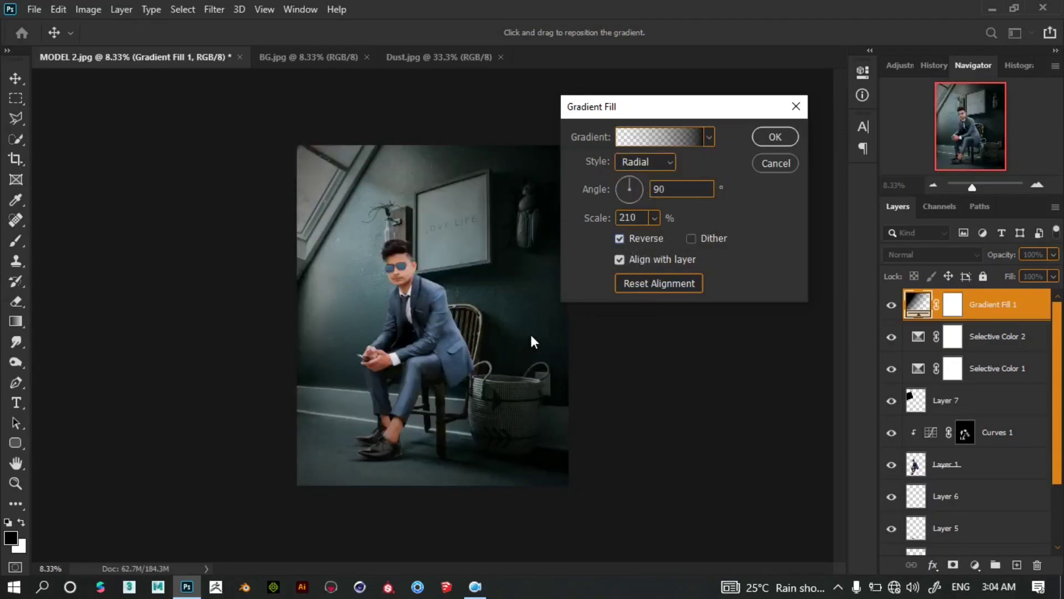
{"action": "left_click", "coordinate": [776, 139]}
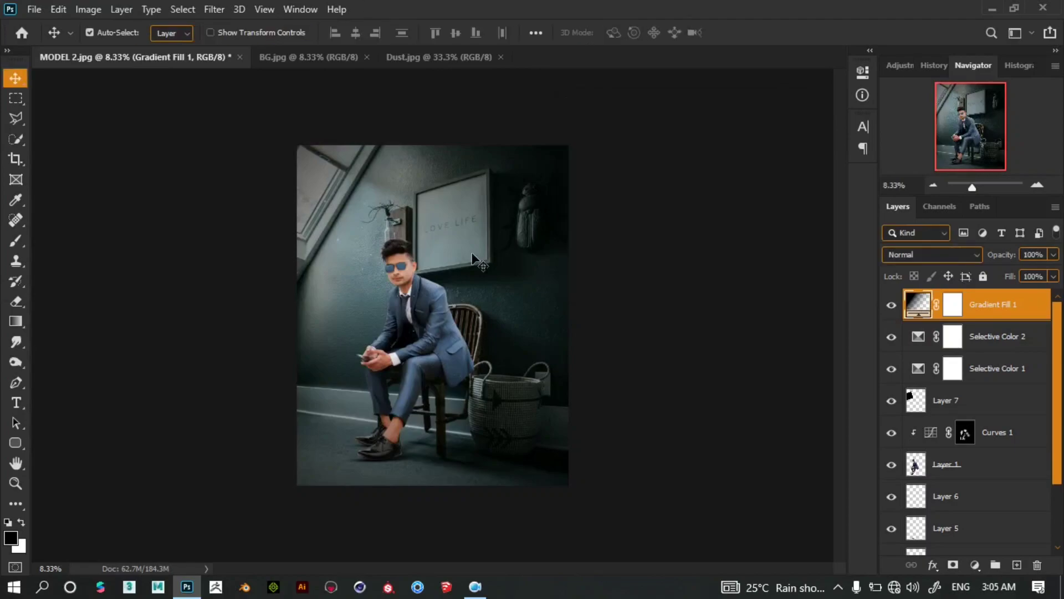
{"action": "key", "text": "ctrl+plus"}
Paint black on the Gradient Fill 1 mask over the upper-left window, wall and vase.
{"action": "left_click", "coordinate": [953, 306]}
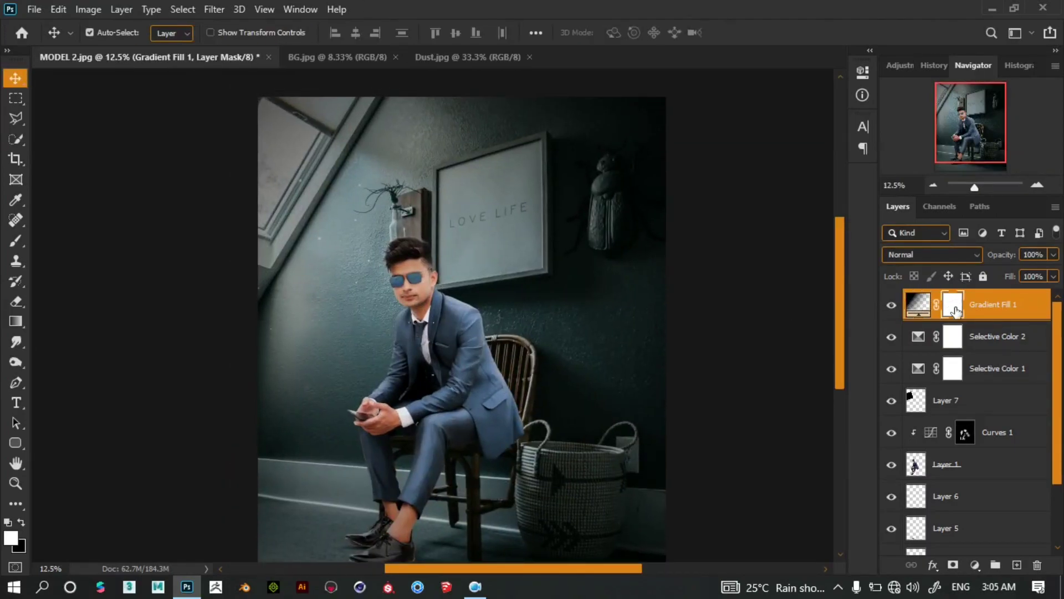
{"action": "left_click", "coordinate": [20, 242]}
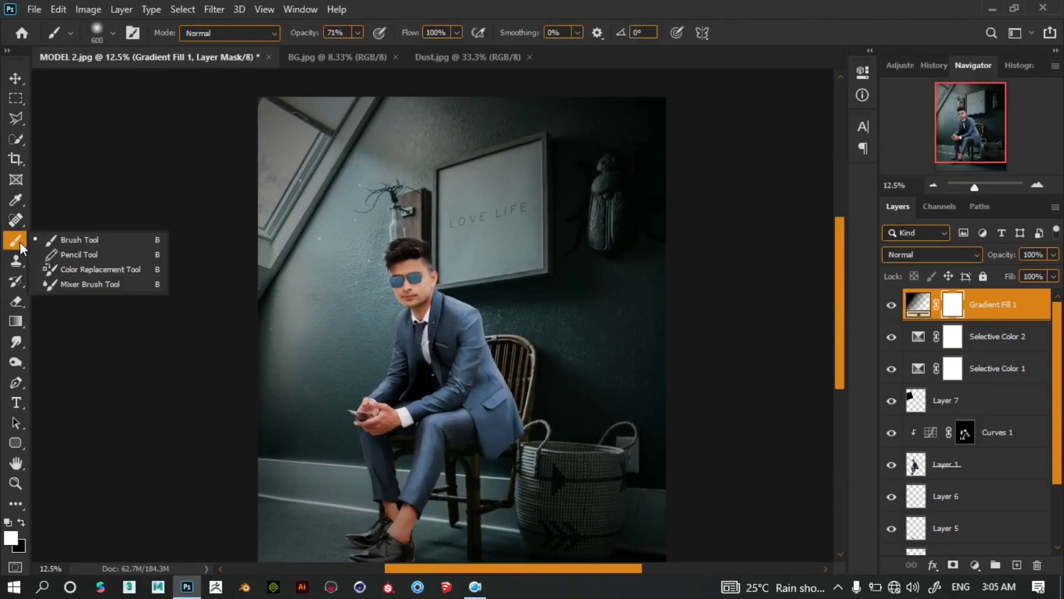
{"action": "left_click", "coordinate": [22, 523]}
{"action": "key", "text": "bracketright"}
{"action": "key", "text": "bracketright"}
{"action": "key", "text": "bracketright"}
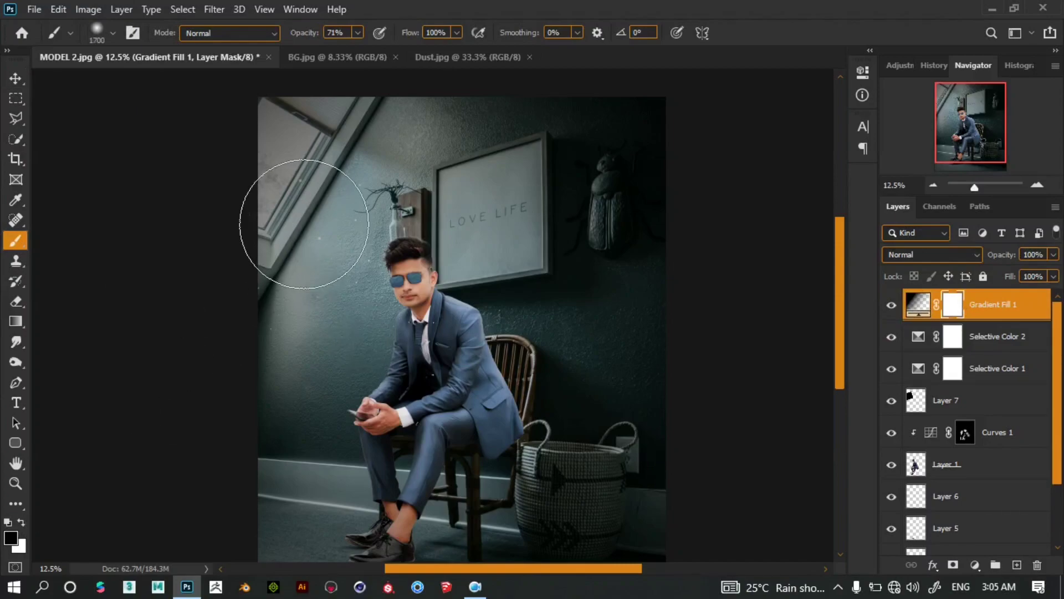
{"action": "left_click_drag", "start_coordinate": [309, 229], "coordinate": [398, 337]}
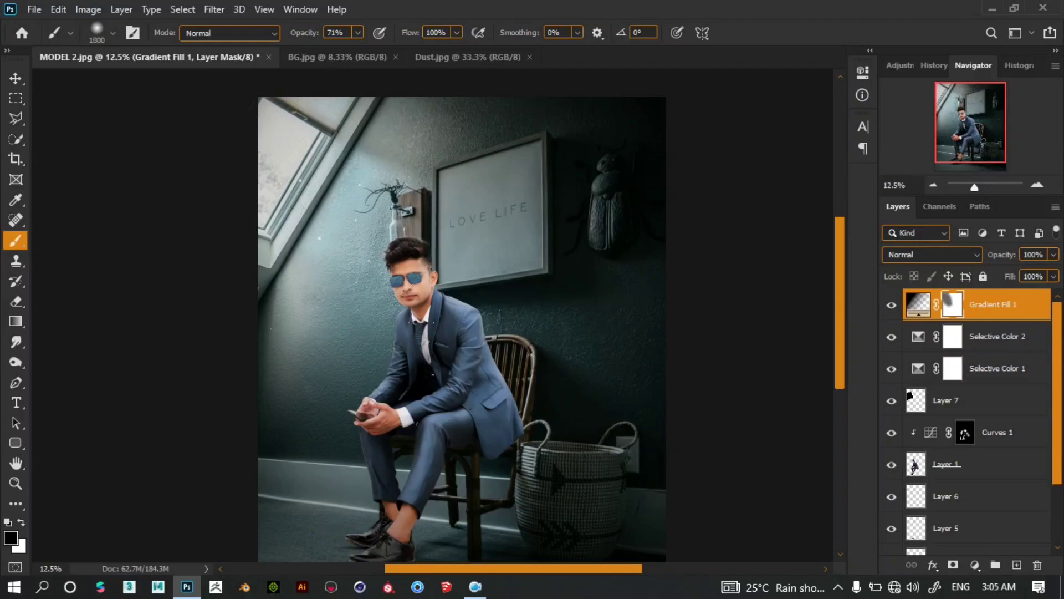
{"action": "left_click_drag", "start_coordinate": [439, 380], "coordinate": [451, 309]}
{"action": "key", "text": "bracketleft"}
{"action": "key", "text": "bracketleft"}
{"action": "left_click_drag", "start_coordinate": [298, 110], "coordinate": [381, 170]}
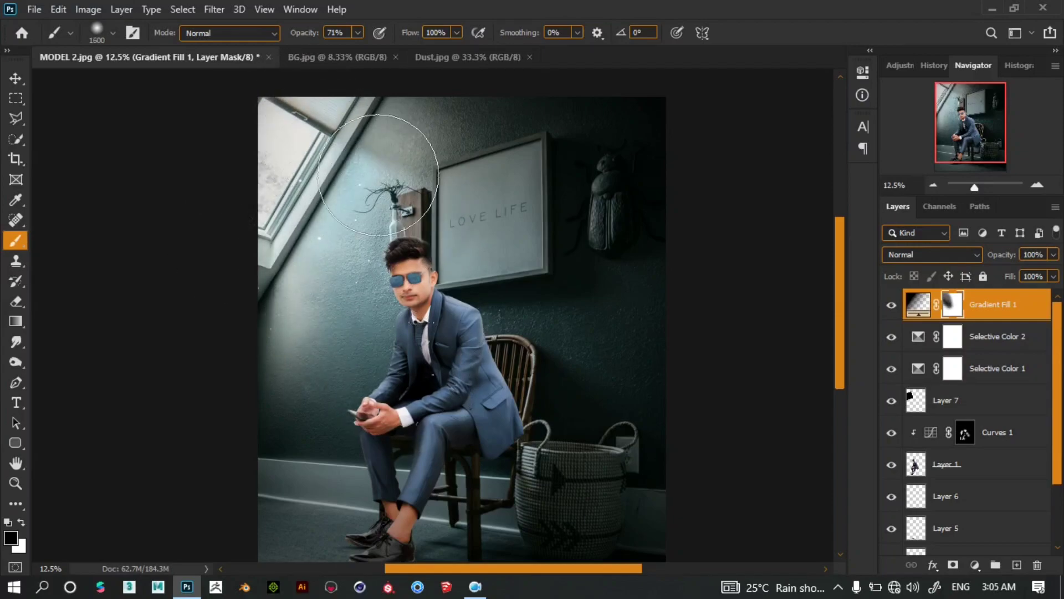
{"action": "key", "text": "ctrl+minus"}
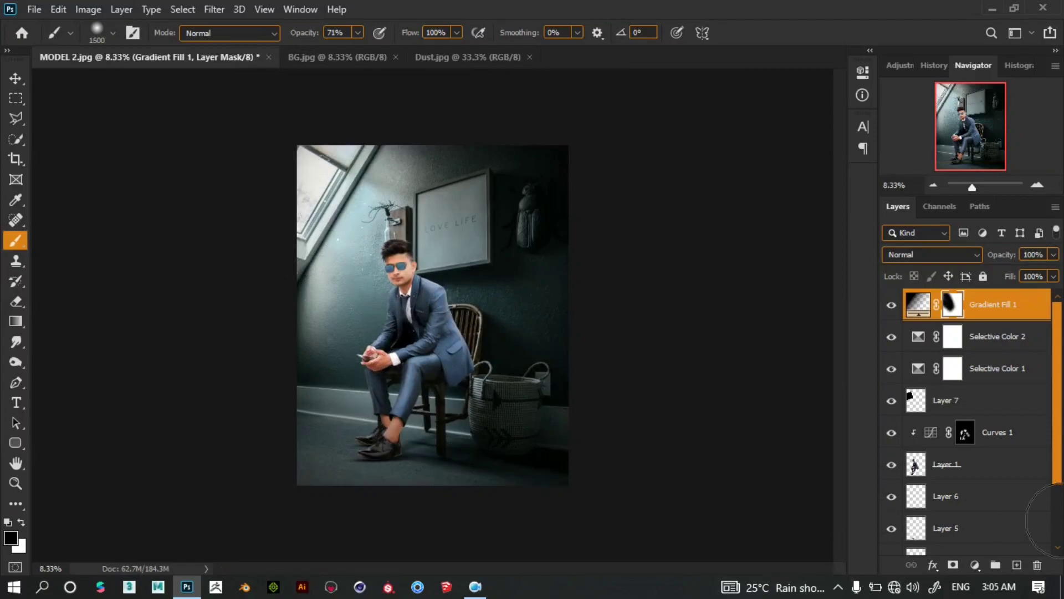
Merge visible layers, then draw a dark gradient on a new layer from the floor to the man's chest.
{"action": "right_click", "coordinate": [978, 401]}
{"action": "left_click", "coordinate": [868, 475]}
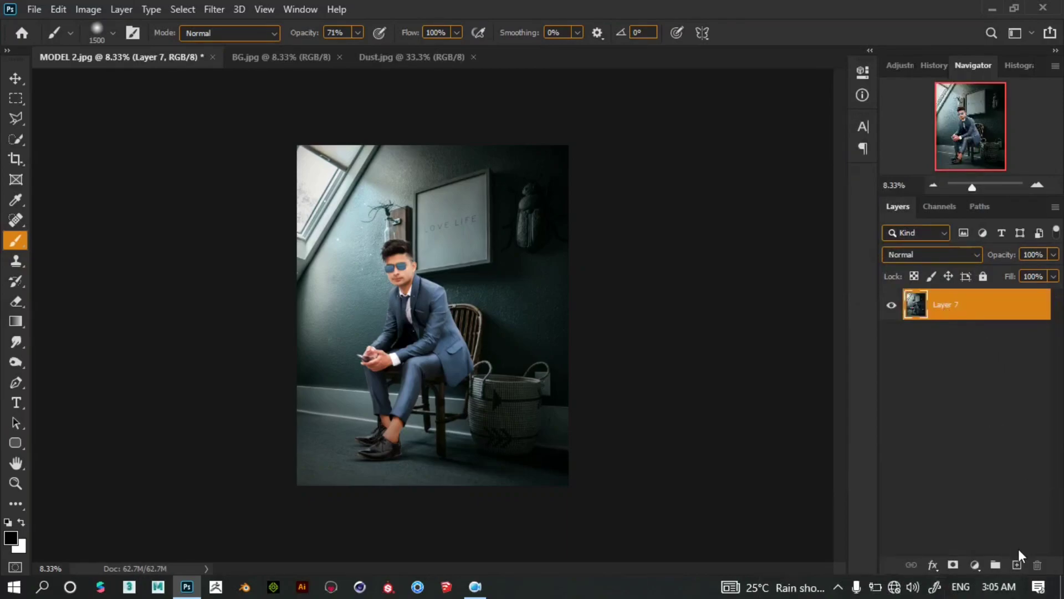
{"action": "left_click", "coordinate": [1017, 565]}
{"action": "left_click", "coordinate": [16, 321]}
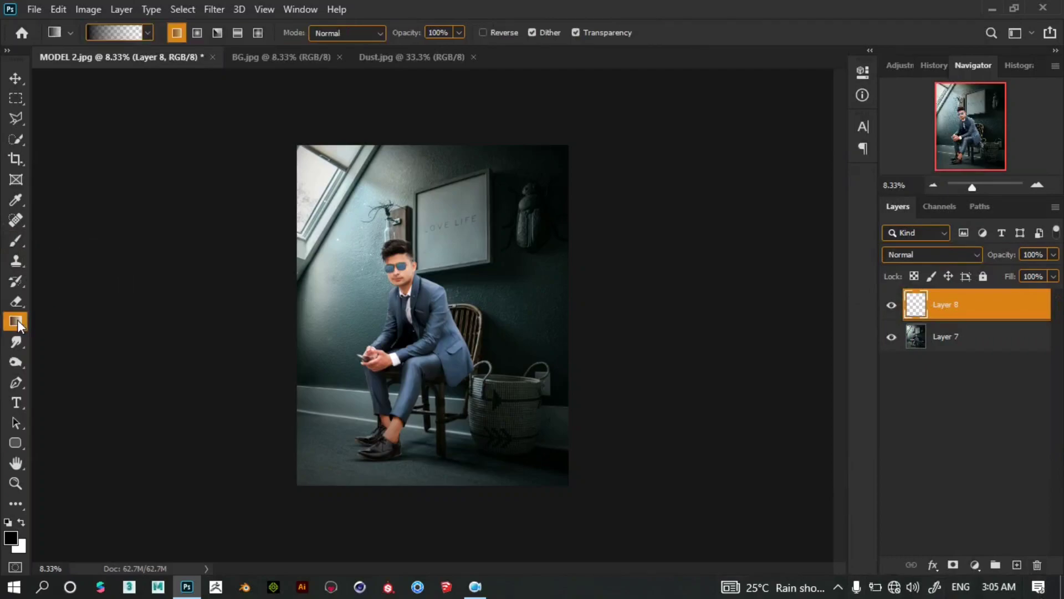
{"action": "left_click_drag", "start_coordinate": [19, 325], "coordinate": [61, 320]}
{"action": "left_click_drag", "start_coordinate": [428, 447], "coordinate": [431, 293]}
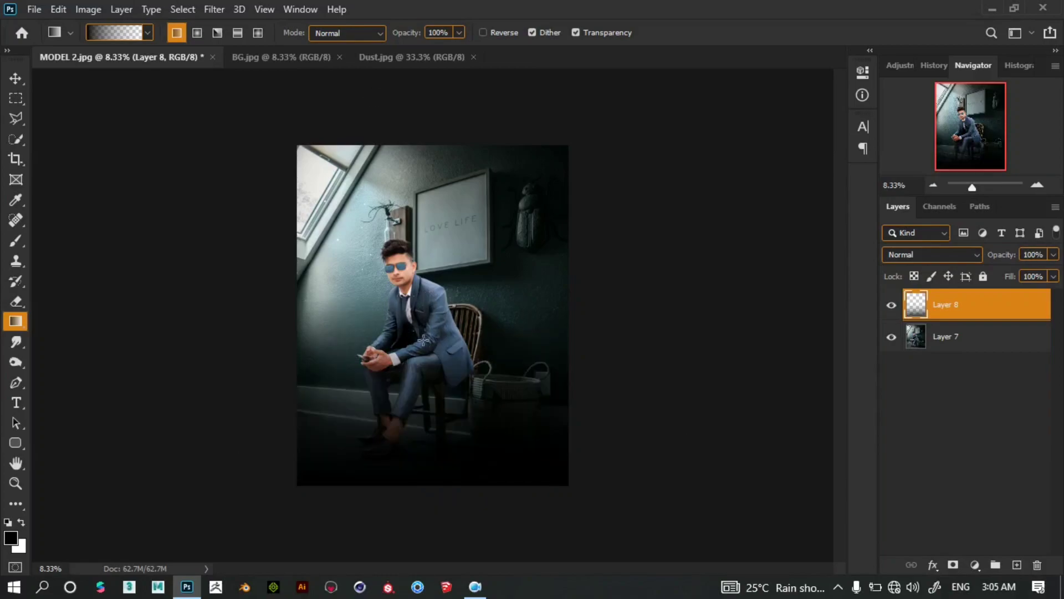
Scale the dark gradient layer to about 119% and move it lower on the canvas.
{"action": "left_click", "coordinate": [15, 78]}
{"action": "key", "text": "ctrl+t"}
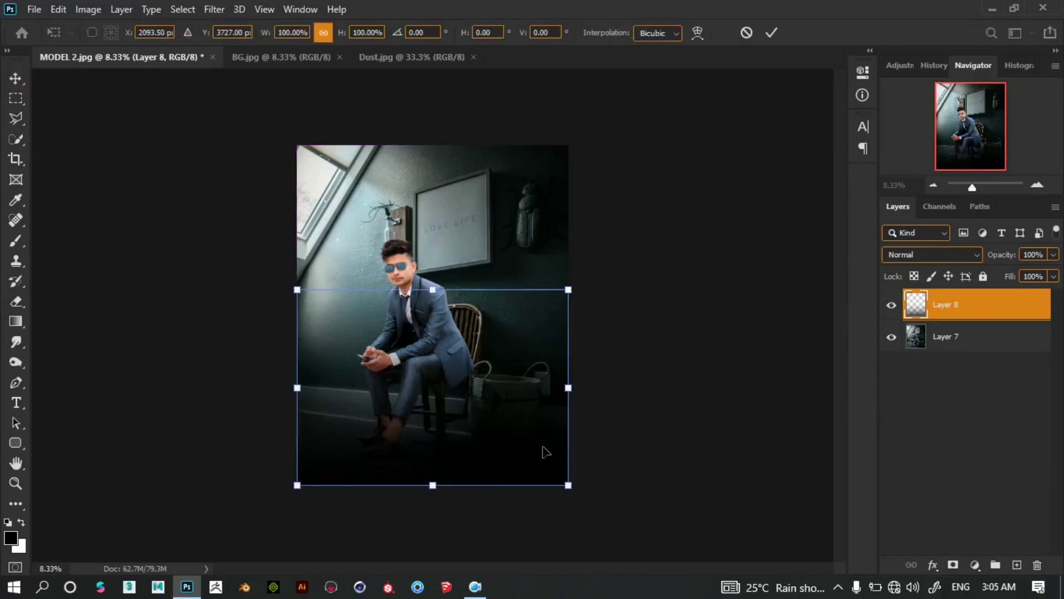
{"action": "left_click_drag", "start_coordinate": [568, 485], "coordinate": [621, 523]}
{"action": "left_click_drag", "start_coordinate": [527, 434], "coordinate": [529, 454]}
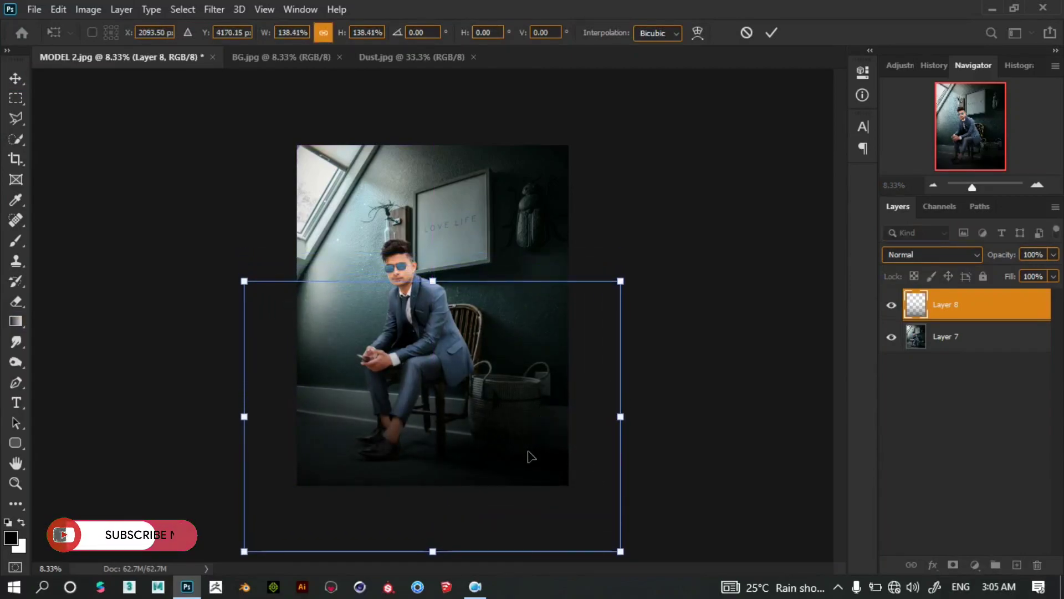
{"action": "key", "text": "Return"}
Merge all visible layers into Layer 7 and duplicate it as Layer 7 copy.
{"action": "key", "text": "ctrl+plus"}
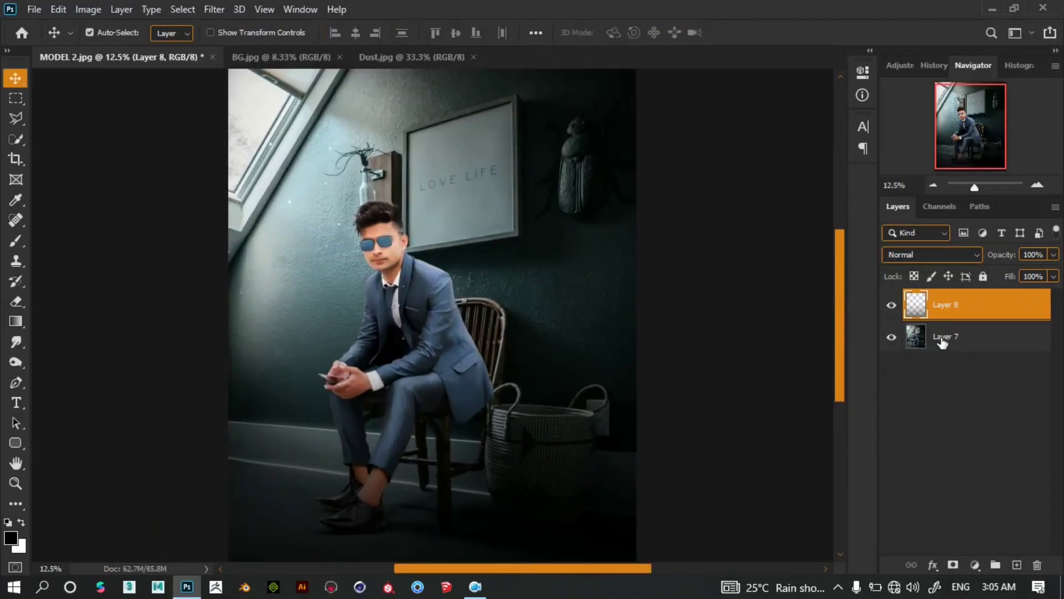
{"action": "left_click", "coordinate": [943, 339]}
{"action": "right_click", "coordinate": [941, 340]}
{"action": "left_click", "coordinate": [790, 473]}
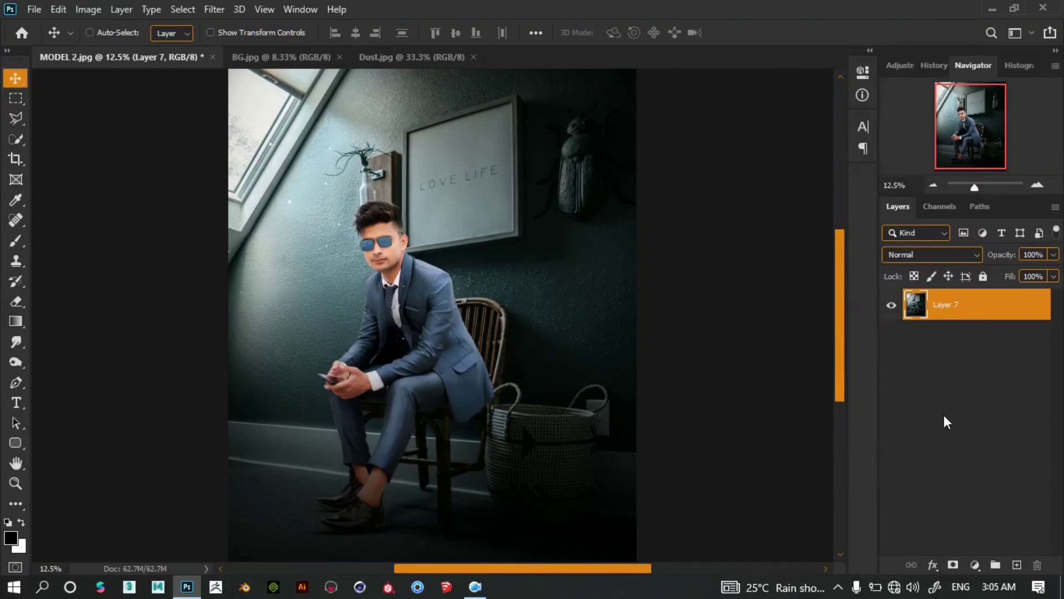
{"action": "key", "text": "ctrl+j"}
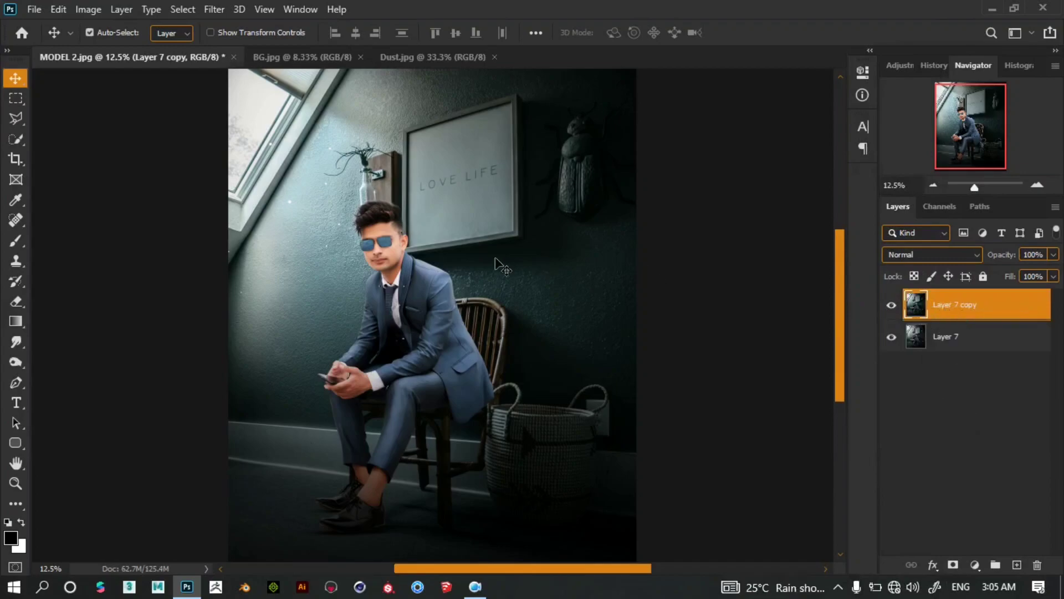
In Camera Raw, add three graduated filters with Exposure +1.55, +0.65 and -0.30.
{"action": "left_click", "coordinate": [215, 9]}
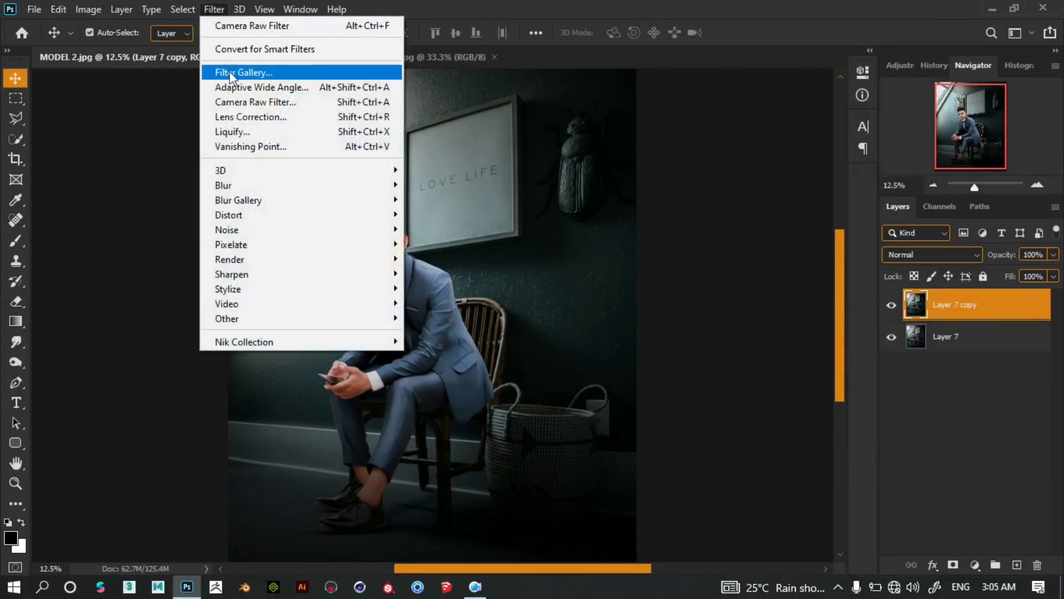
{"action": "left_click", "coordinate": [237, 102]}
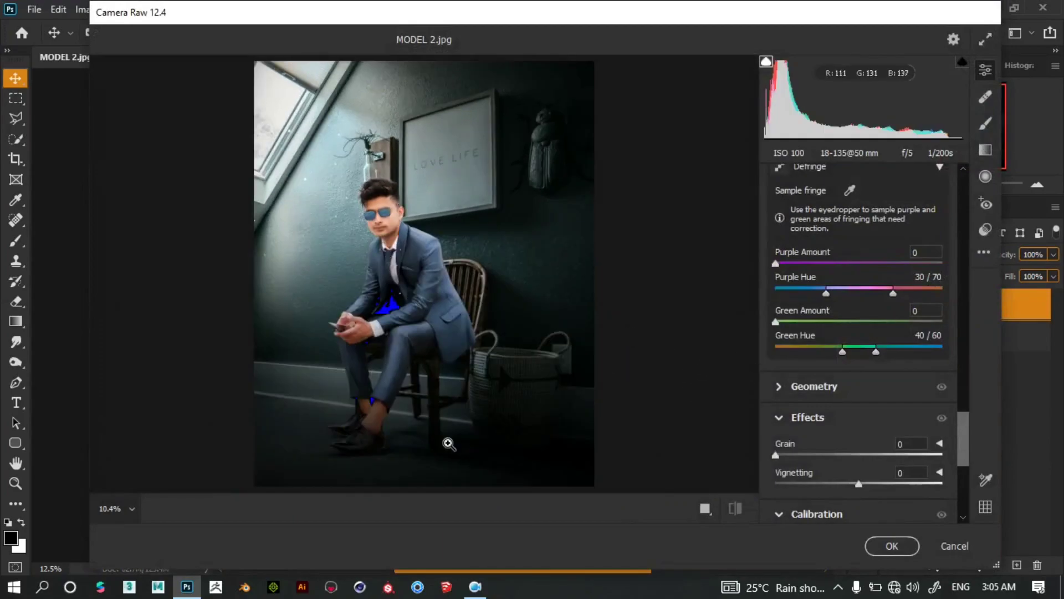
{"action": "left_click", "coordinate": [986, 157]}
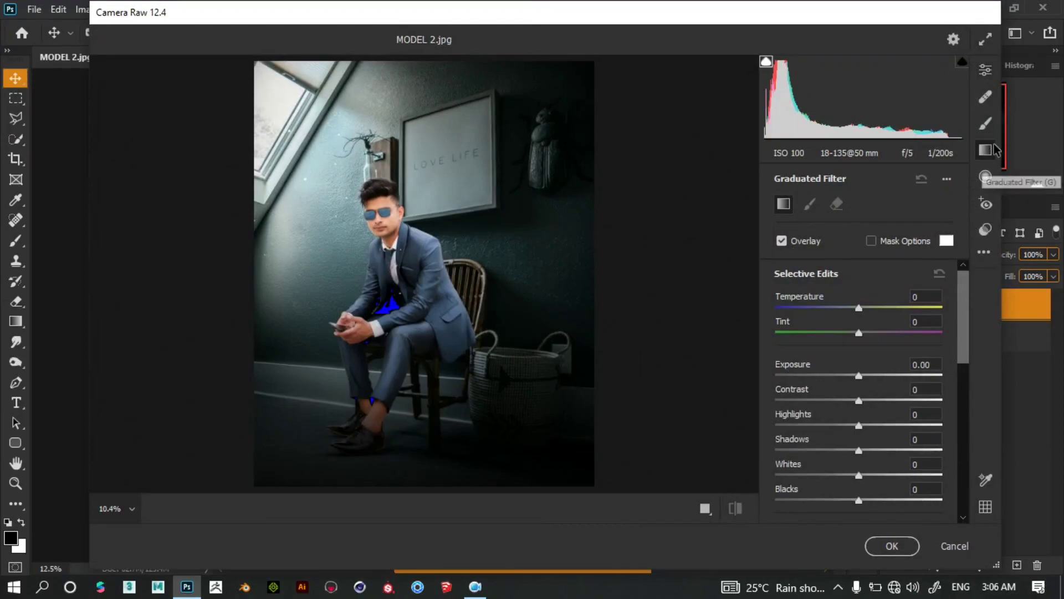
{"action": "left_click_drag", "start_coordinate": [189, 72], "coordinate": [502, 293]}
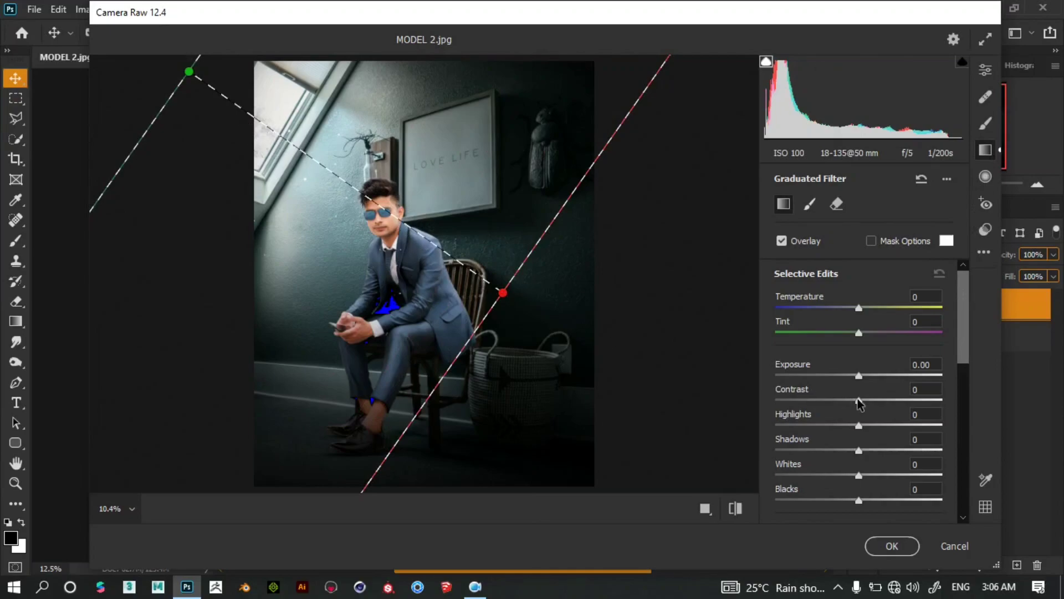
{"action": "left_click_drag", "start_coordinate": [859, 375], "coordinate": [891, 375]}
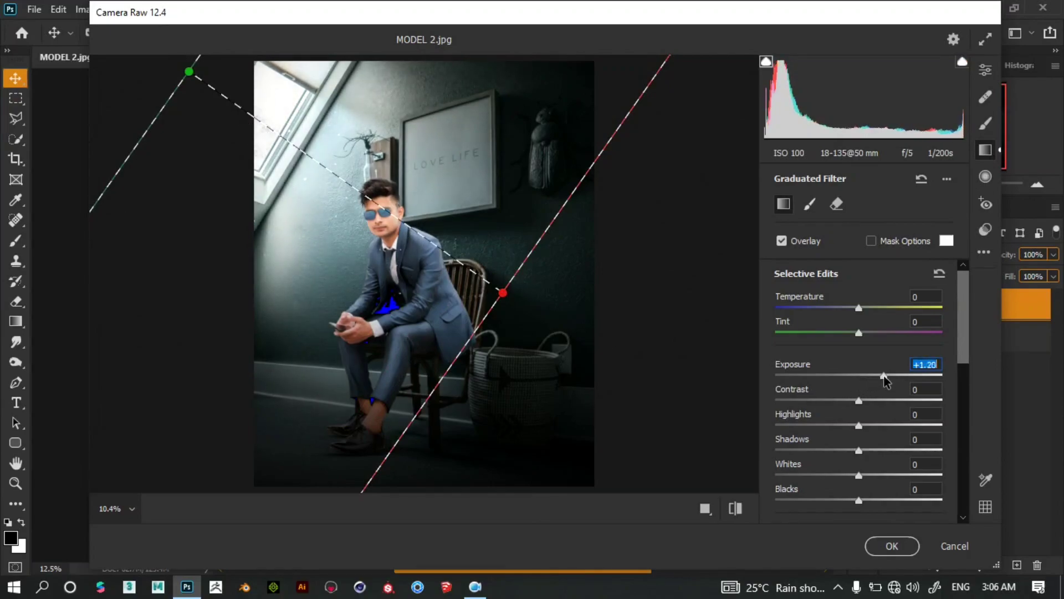
{"action": "left_click_drag", "start_coordinate": [452, 483], "coordinate": [453, 319]}
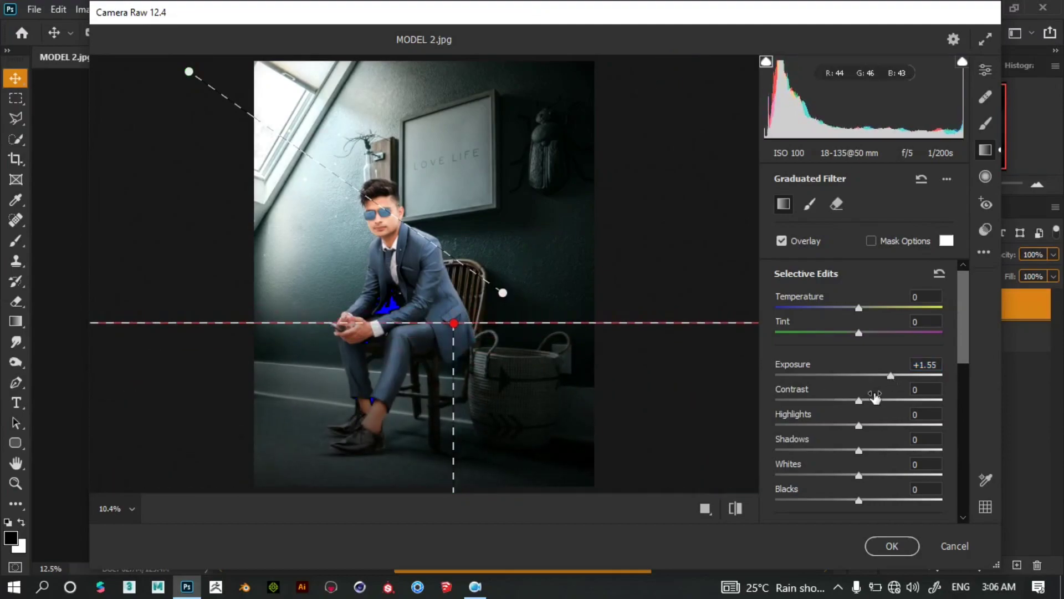
{"action": "left_click_drag", "start_coordinate": [891, 375], "coordinate": [871, 375]}
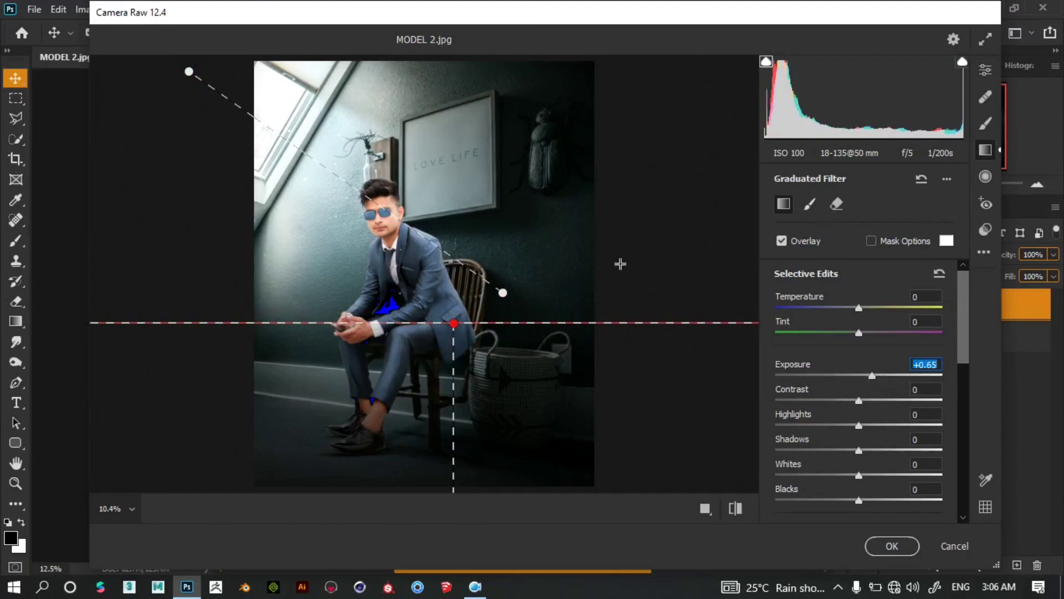
{"action": "mouse_move", "coordinate": [643, 256]}
{"action": "left_mouse_down"}
{"action": "mouse_move", "coordinate": [335, 256]}
{"action": "mouse_move", "coordinate": [490, 258]}
{"action": "left_mouse_up"}
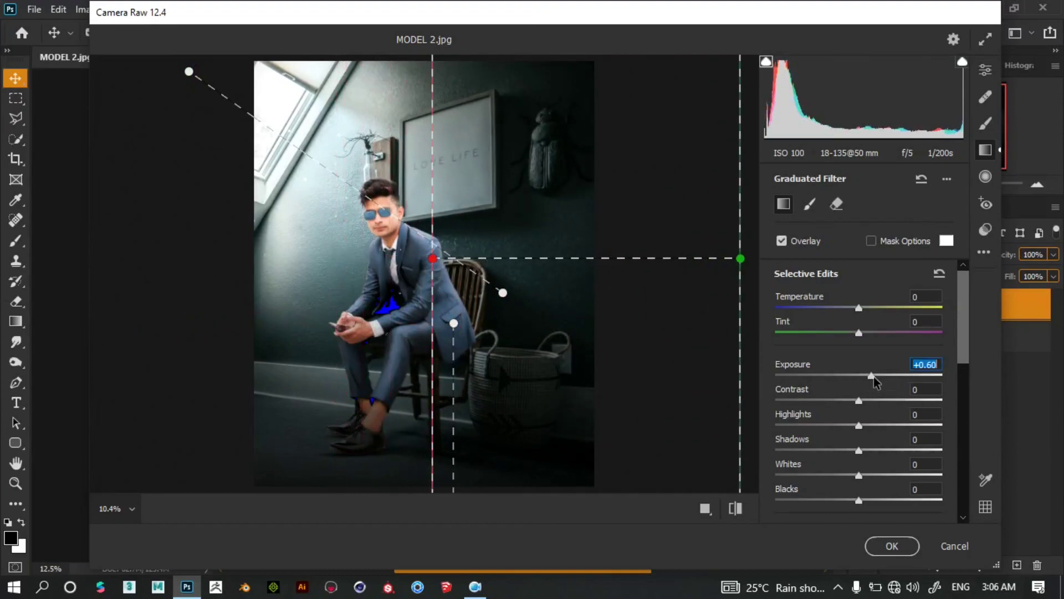
{"action": "left_click_drag", "start_coordinate": [873, 377], "coordinate": [854, 377]}
{"action": "left_click", "coordinate": [892, 546]}
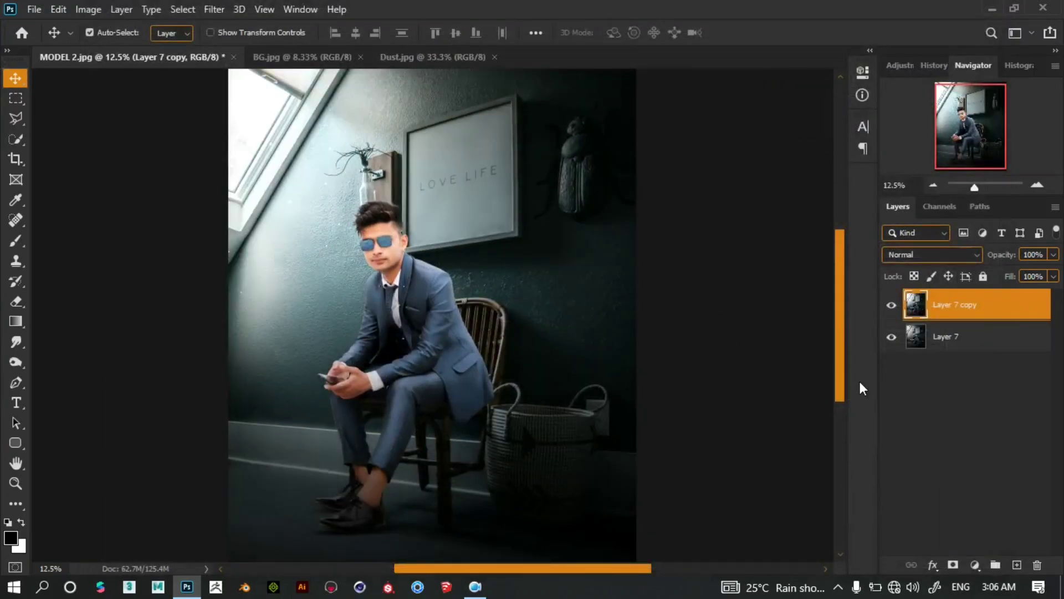
Merge the two layers, then apply Camera Raw with Dehaze +7, Texture +1 and Clarity +5.
{"action": "right_click", "coordinate": [979, 312]}
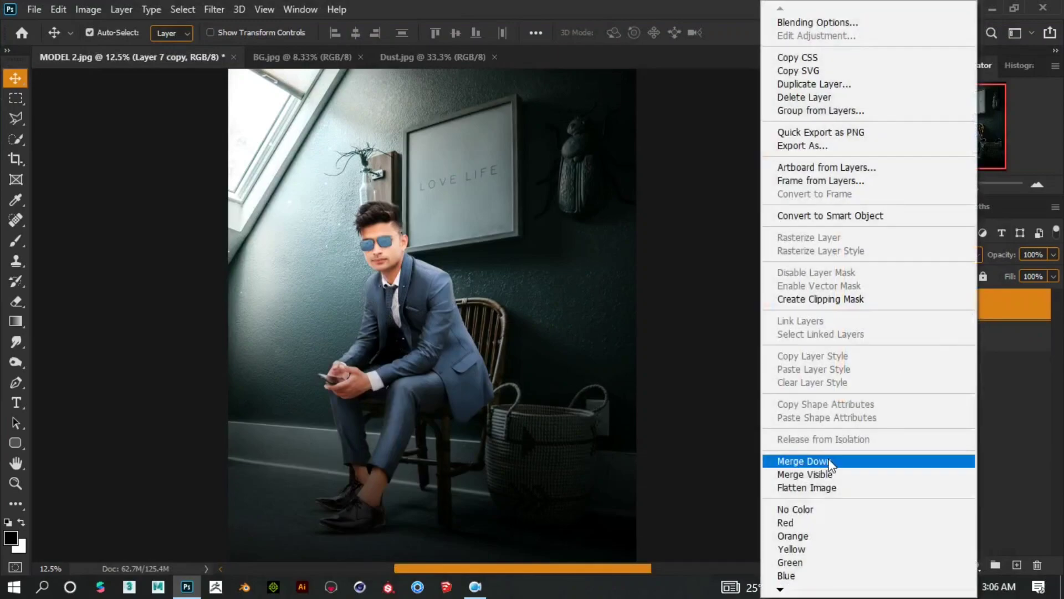
{"action": "left_click", "coordinate": [814, 475]}
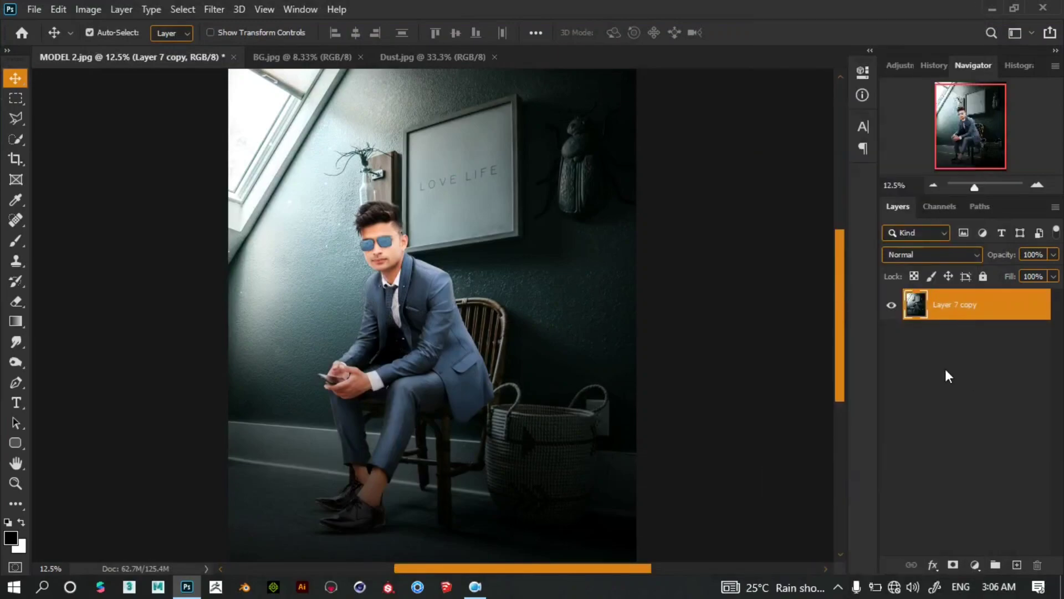
{"action": "left_click", "coordinate": [214, 10]}
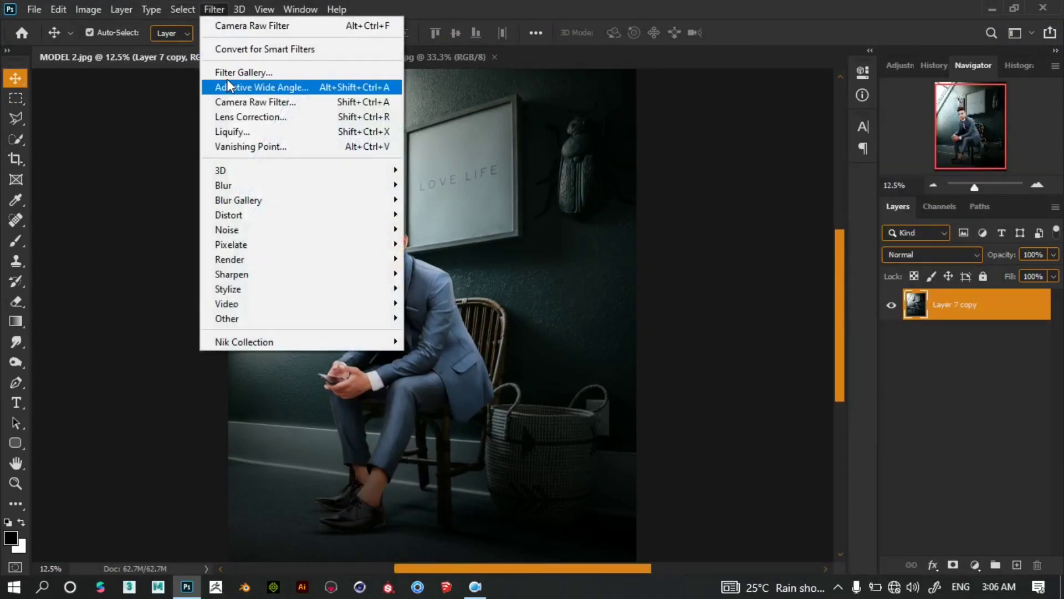
{"action": "left_click", "coordinate": [233, 100]}
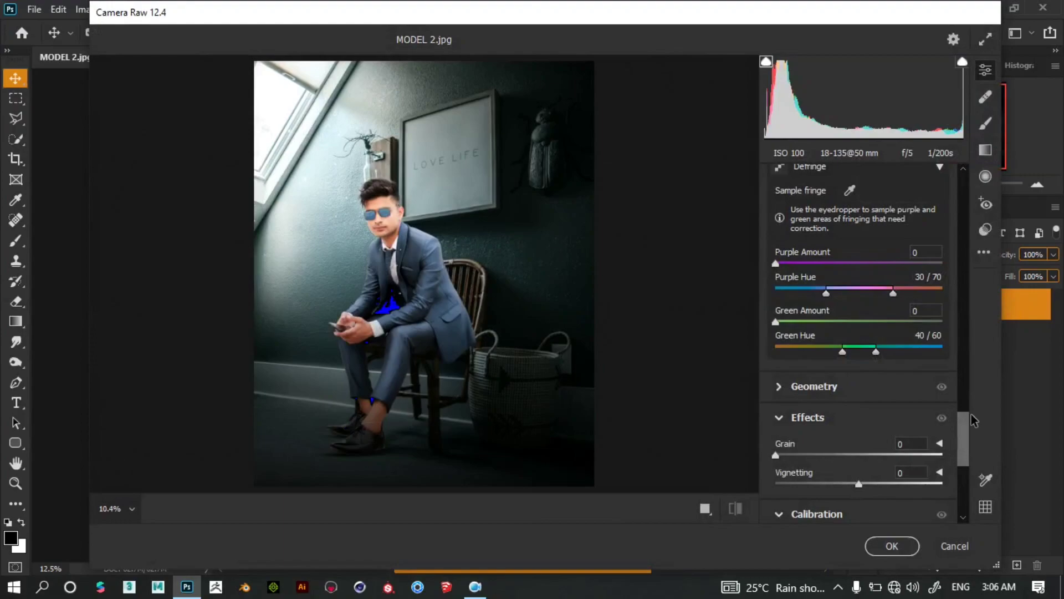
{"action": "left_click_drag", "start_coordinate": [965, 434], "coordinate": [955, 235]}
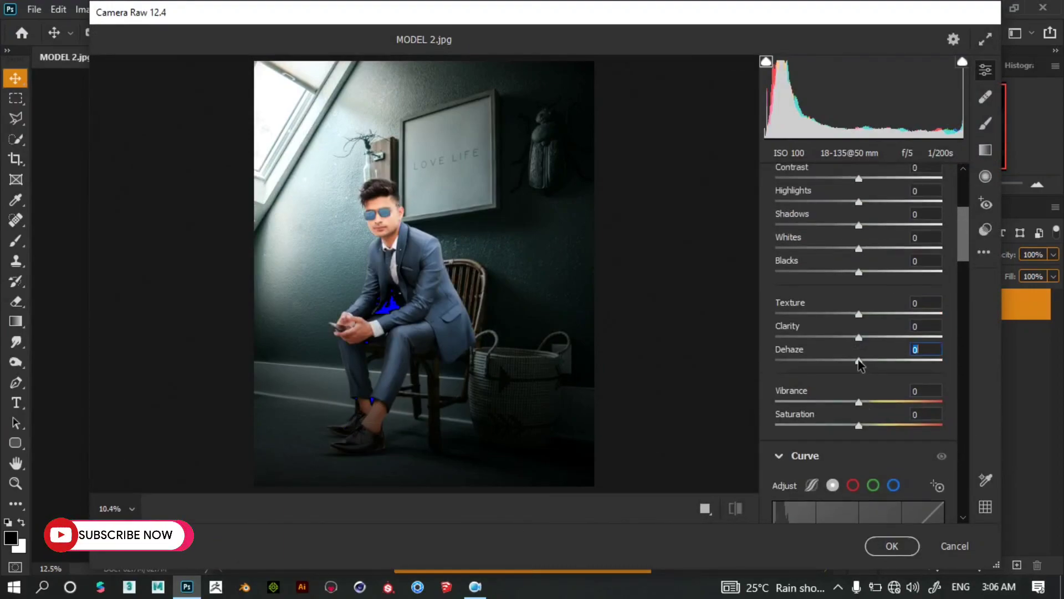
{"action": "left_click_drag", "start_coordinate": [860, 364], "coordinate": [864, 337]}
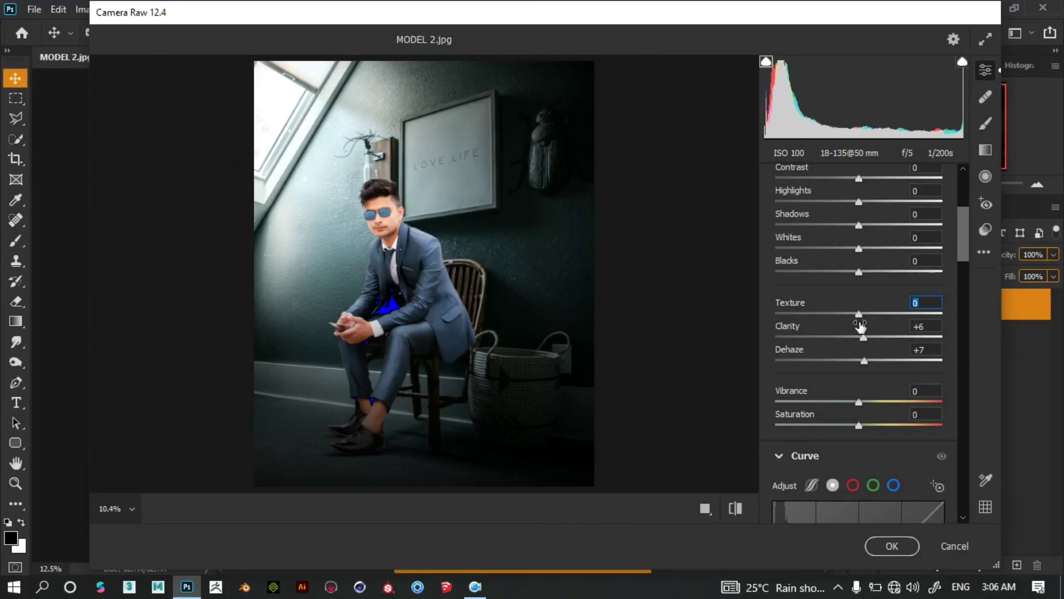
{"action": "left_click", "coordinate": [863, 334]}
{"action": "left_click", "coordinate": [892, 546]}
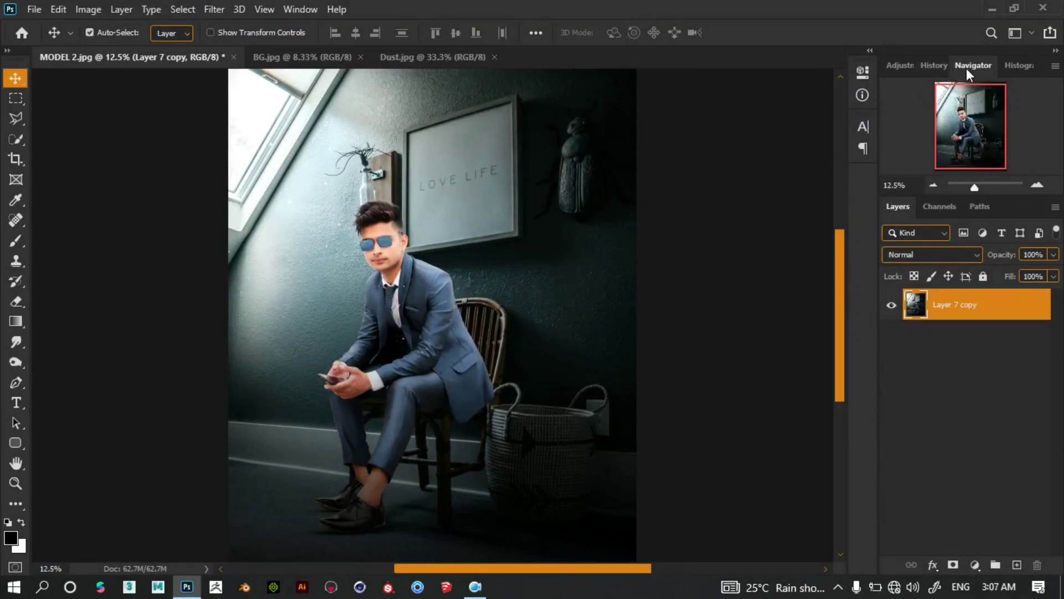
{"action": "left_click", "coordinate": [936, 65]}
{"action": "mouse_move", "coordinate": [1057, 161]}
{"action": "left_mouse_down"}
{"action": "mouse_move", "coordinate": [1057, 92]}
{"action": "mouse_move", "coordinate": [1057, 161]}
{"action": "left_mouse_up"}
{"action": "left_click", "coordinate": [1007, 95]}
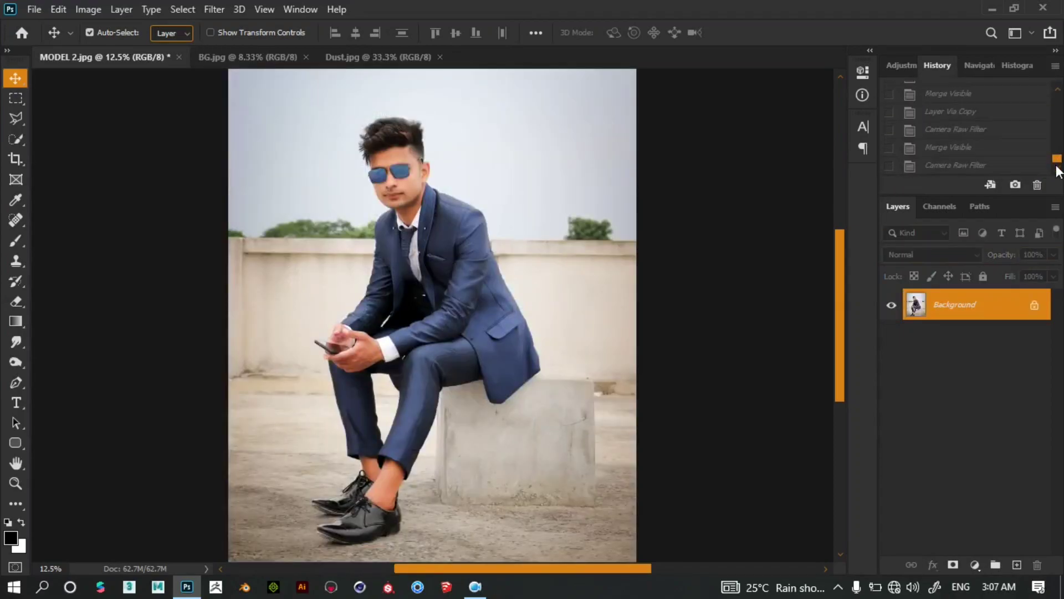
{"action": "left_click", "coordinate": [965, 165]}
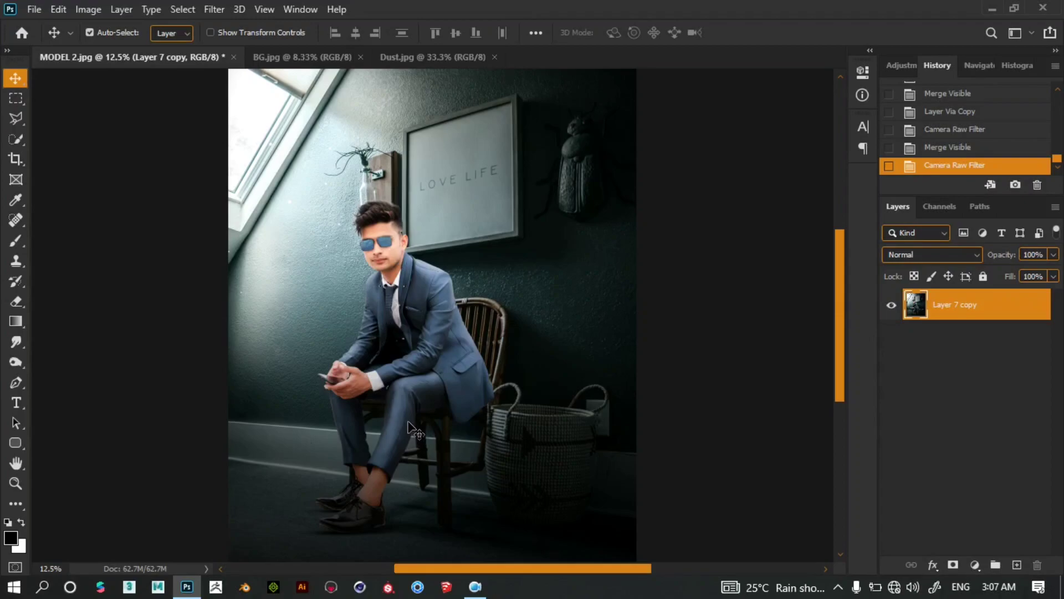
{"action": "left_click", "coordinate": [475, 587]}
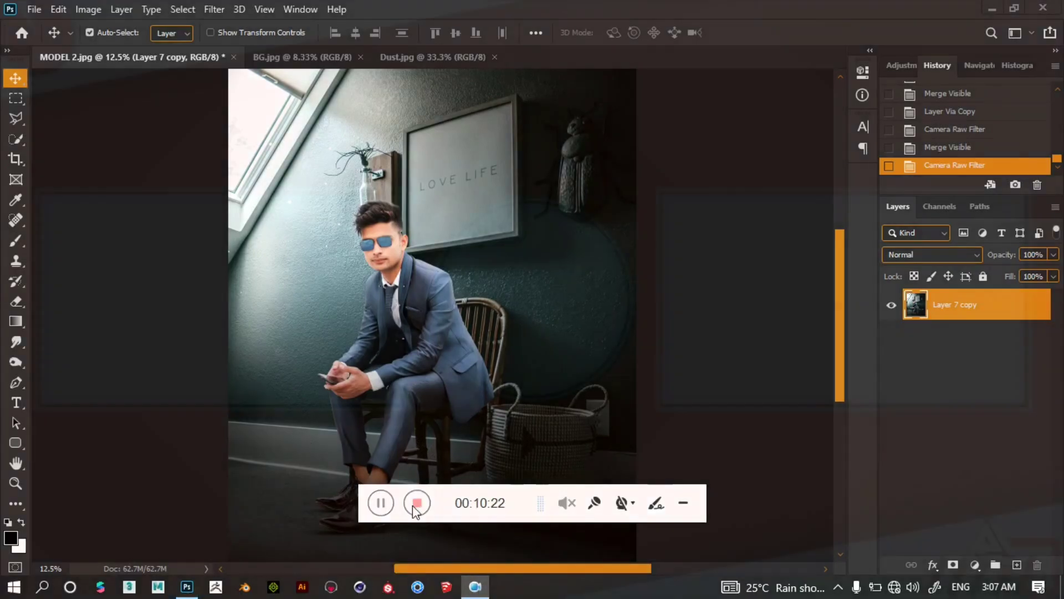